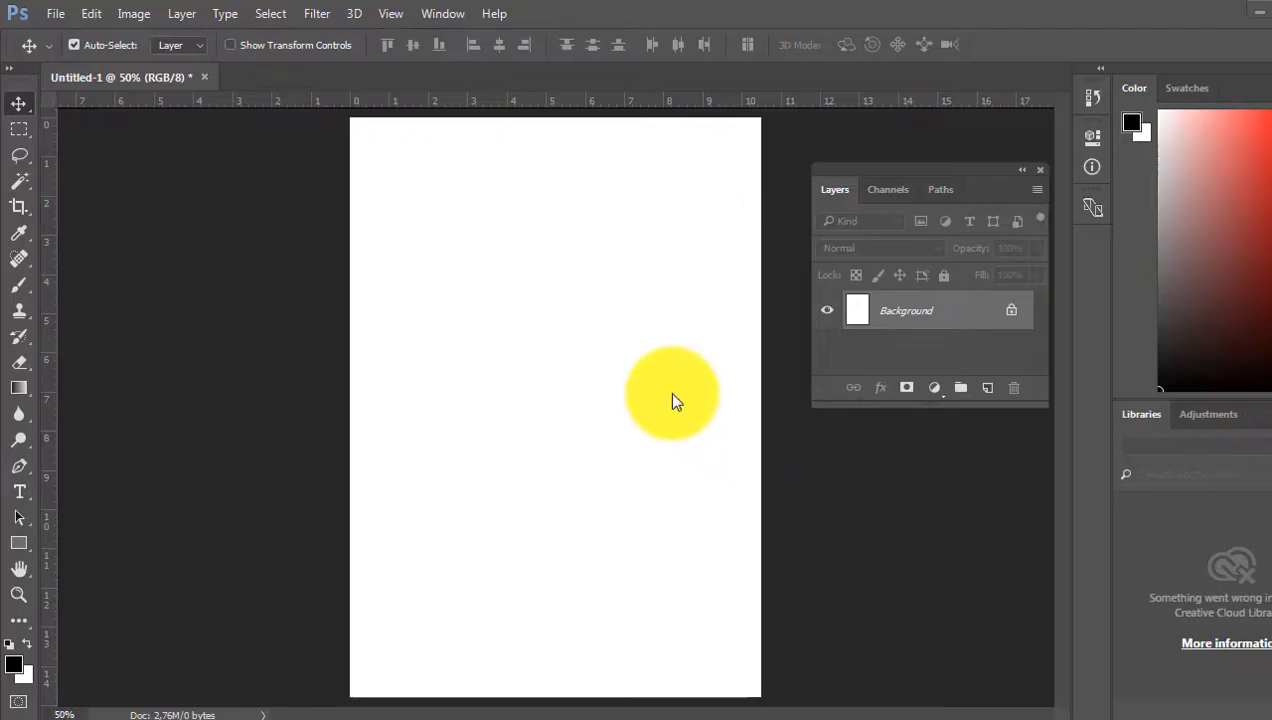
On a new layer, draw a rectangular selection about 3.44 × 3.29 cm in the page's upper half and fill it with black.
{"action": "key", "text": "m"}
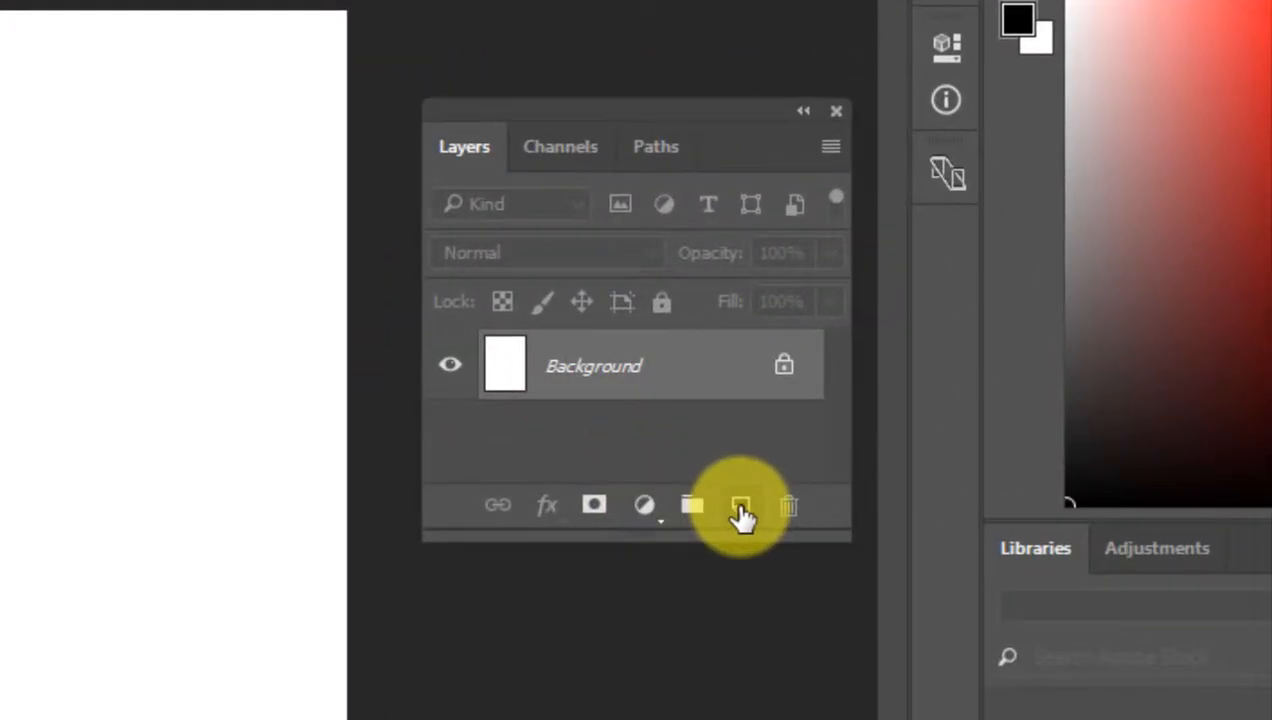
{"action": "left_click", "coordinate": [740, 508]}
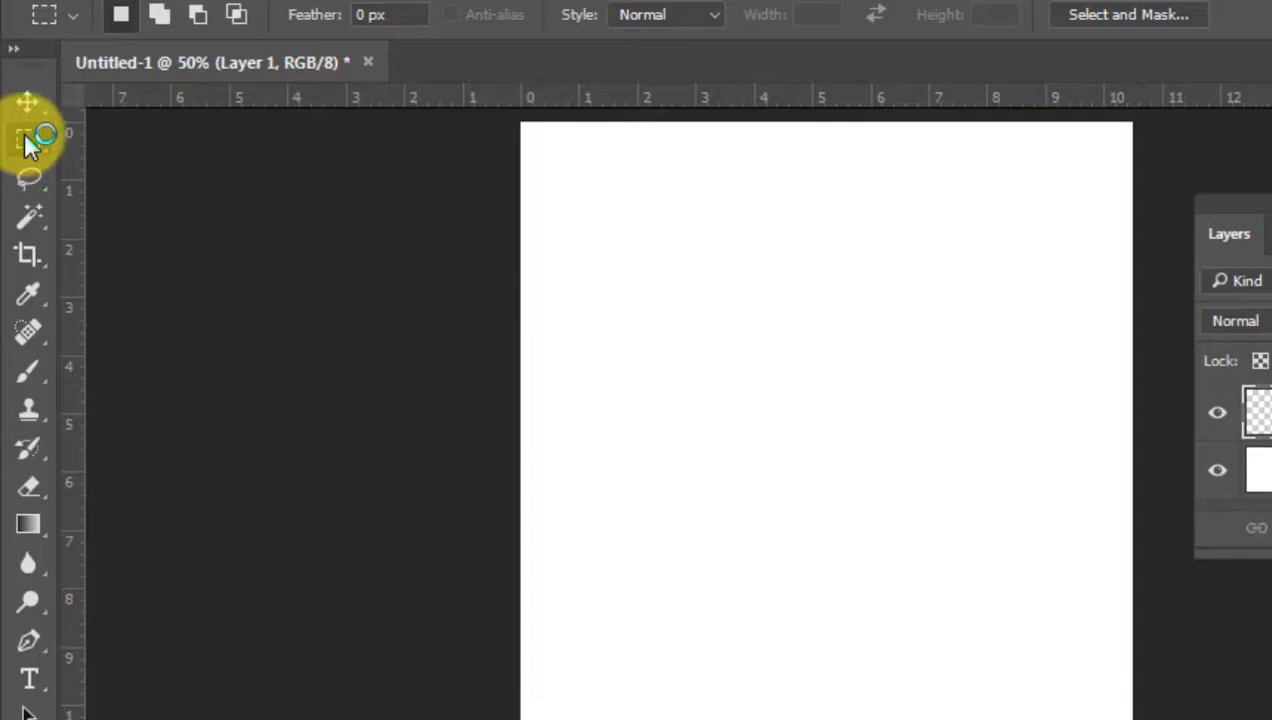
{"action": "left_click", "coordinate": [28, 143]}
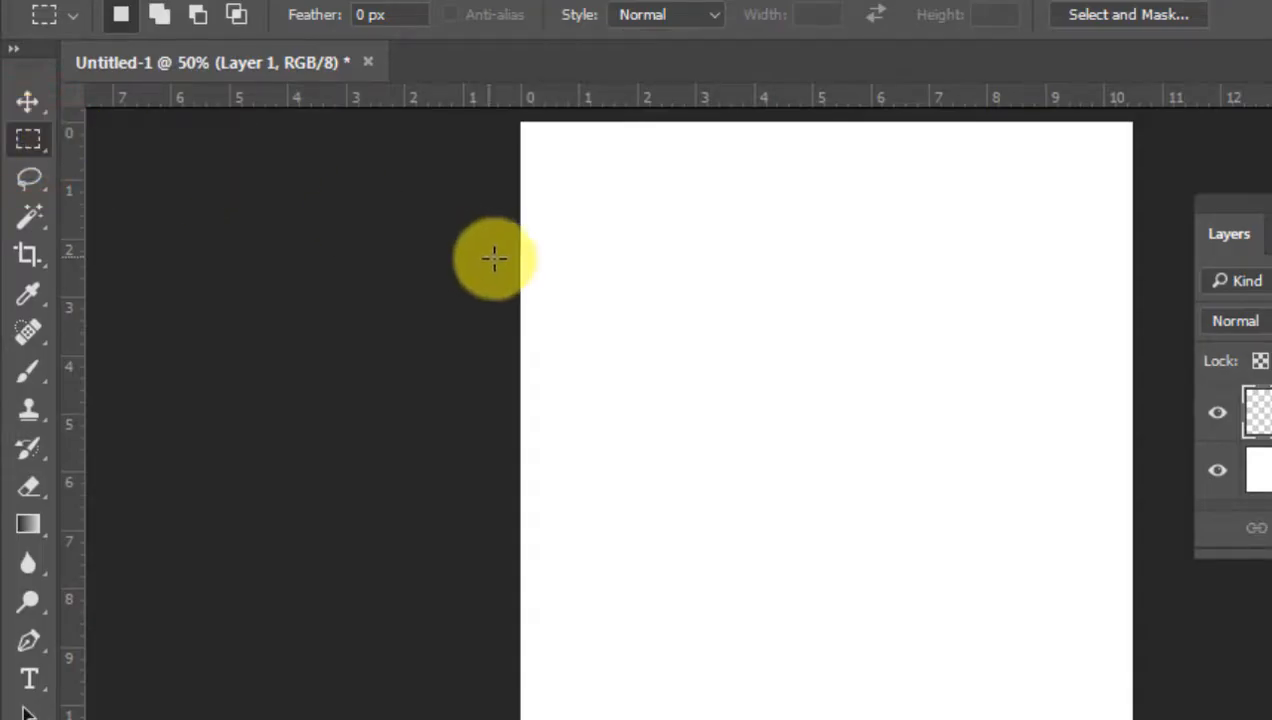
{"action": "left_click", "coordinate": [631, 260]}
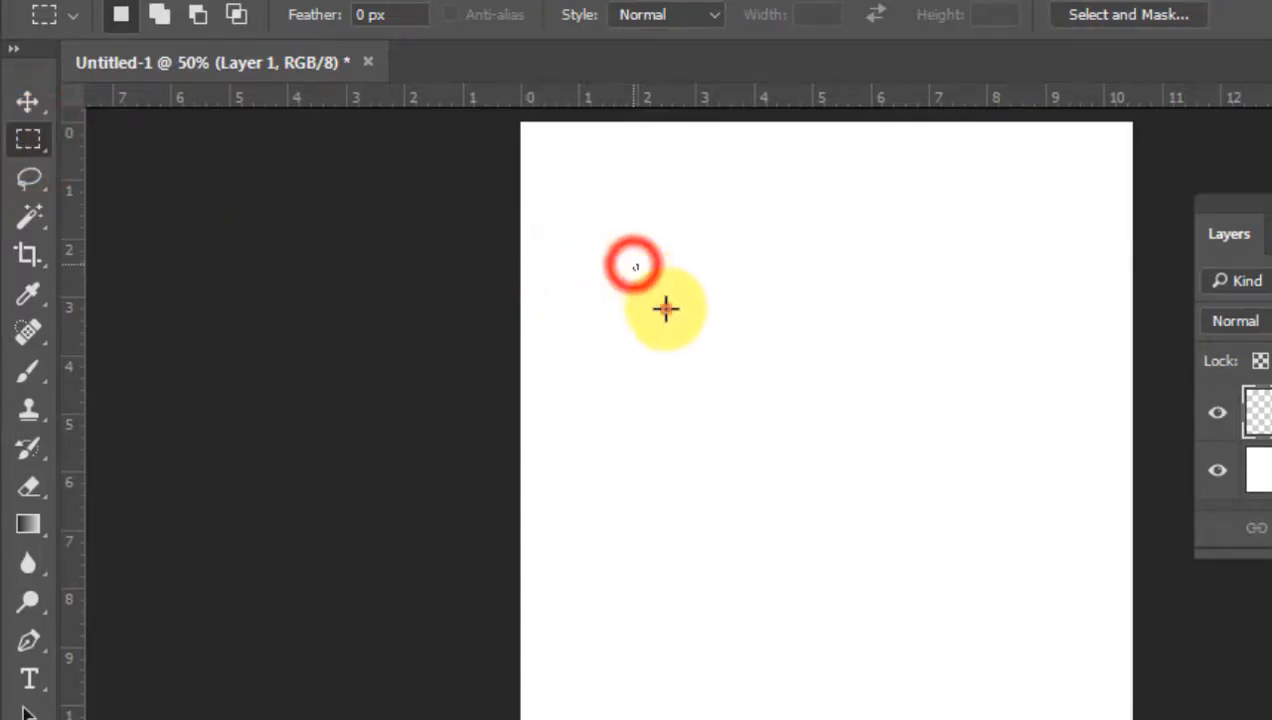
{"action": "left_click_drag", "start_coordinate": [662, 303], "coordinate": [722, 364]}
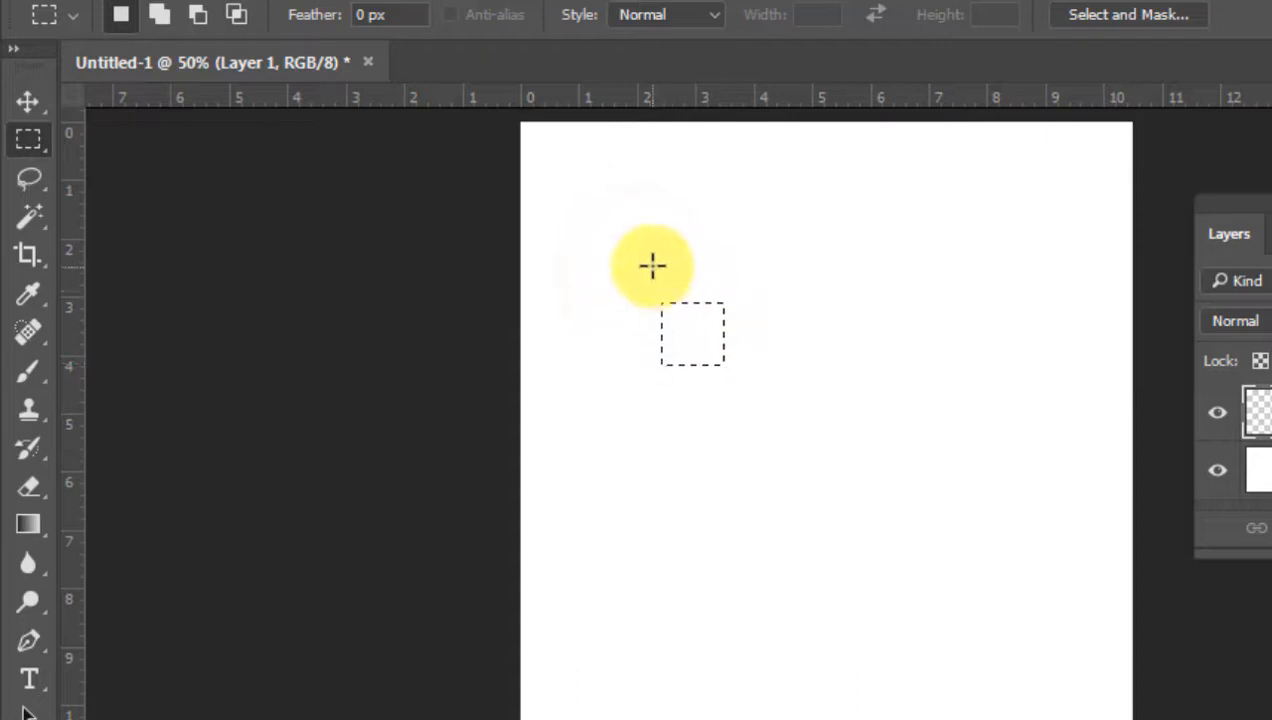
{"action": "left_click_drag", "start_coordinate": [654, 262], "coordinate": [852, 453]}
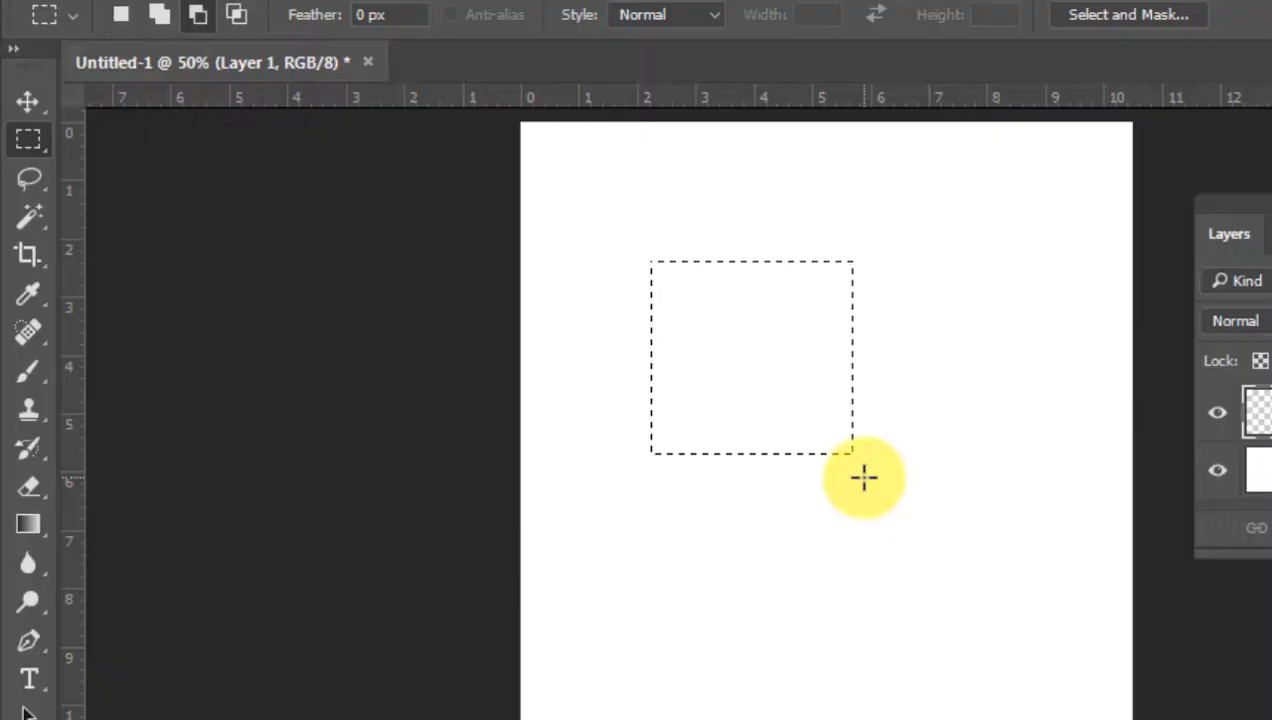
{"action": "key", "text": "alt+BackSpace"}
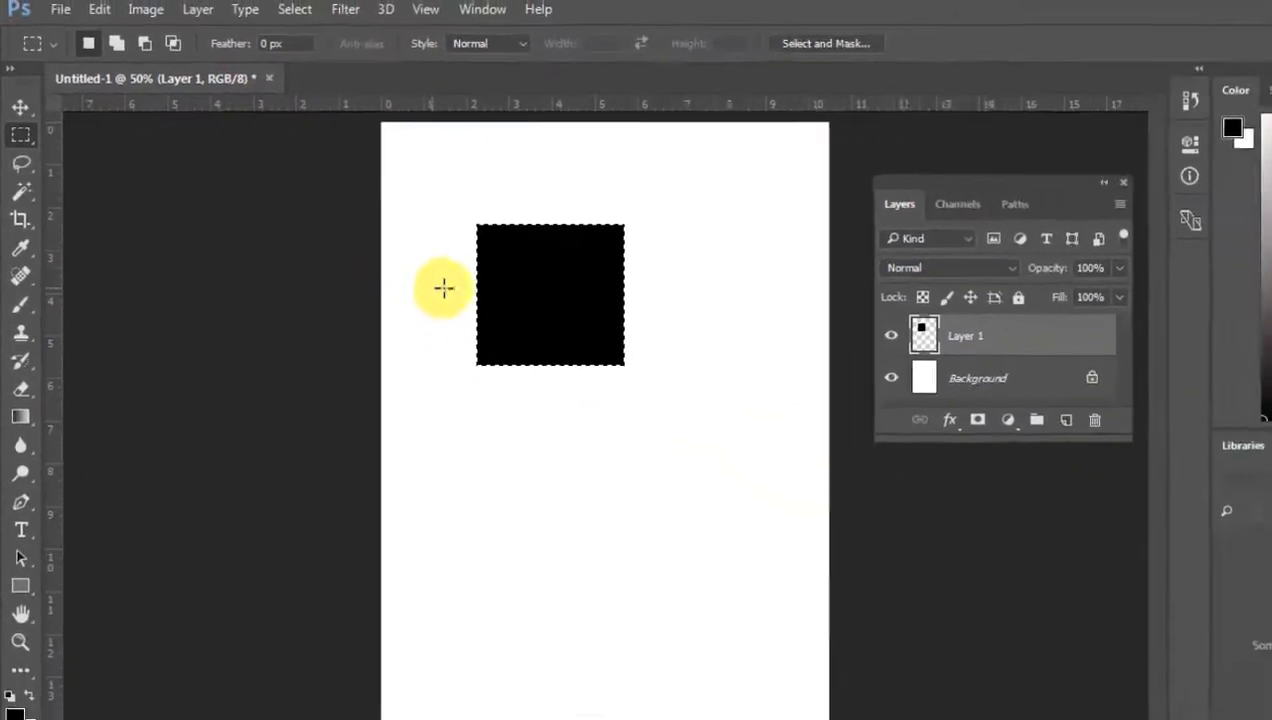
Shift the black square slightly and show the Info panel beside the page to check the selection's width and height.
{"action": "left_click", "coordinate": [19, 107]}
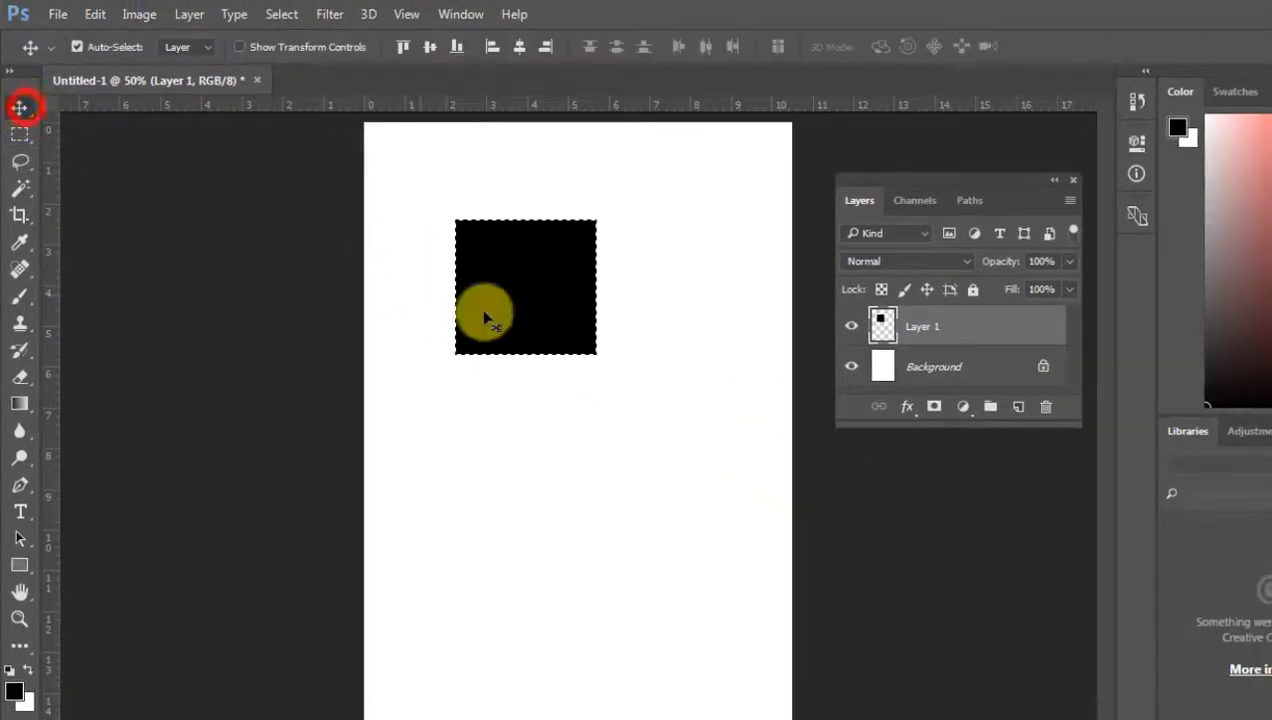
{"action": "mouse_move", "coordinate": [554, 290]}
{"action": "left_mouse_down"}
{"action": "mouse_move", "coordinate": [558, 345]}
{"action": "mouse_move", "coordinate": [556, 295]}
{"action": "left_mouse_up"}
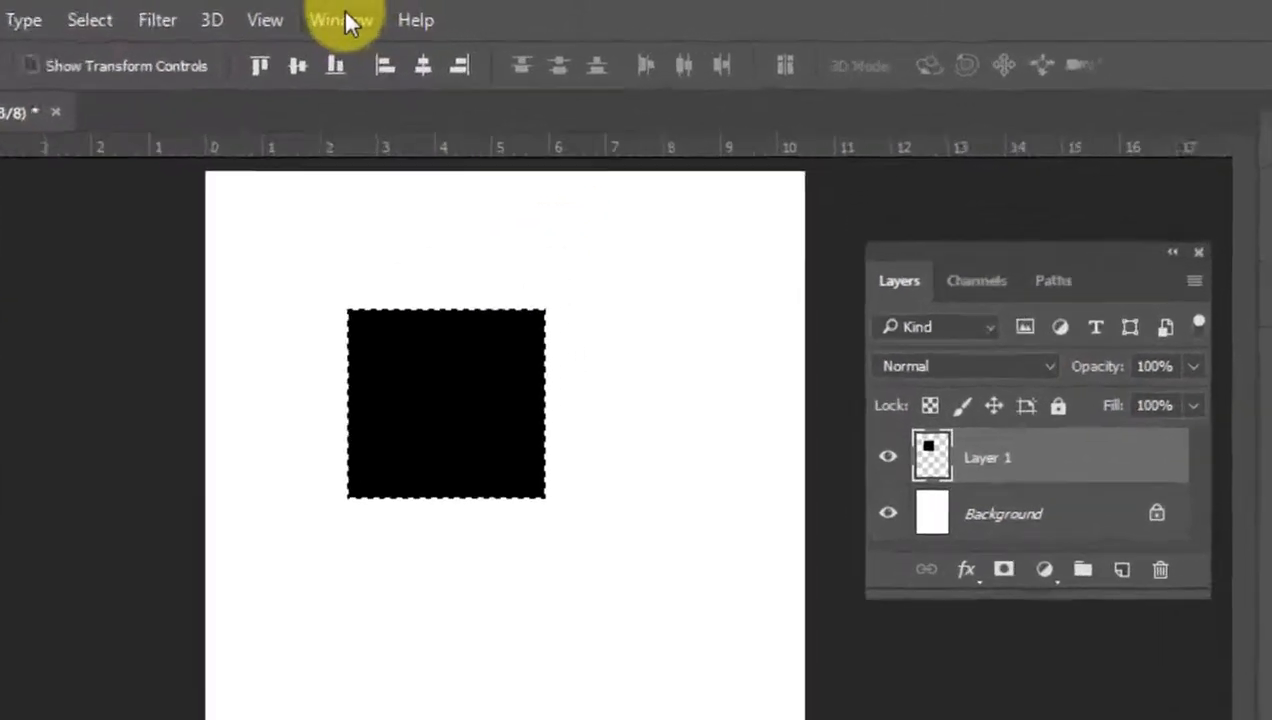
{"action": "left_click", "coordinate": [345, 20]}
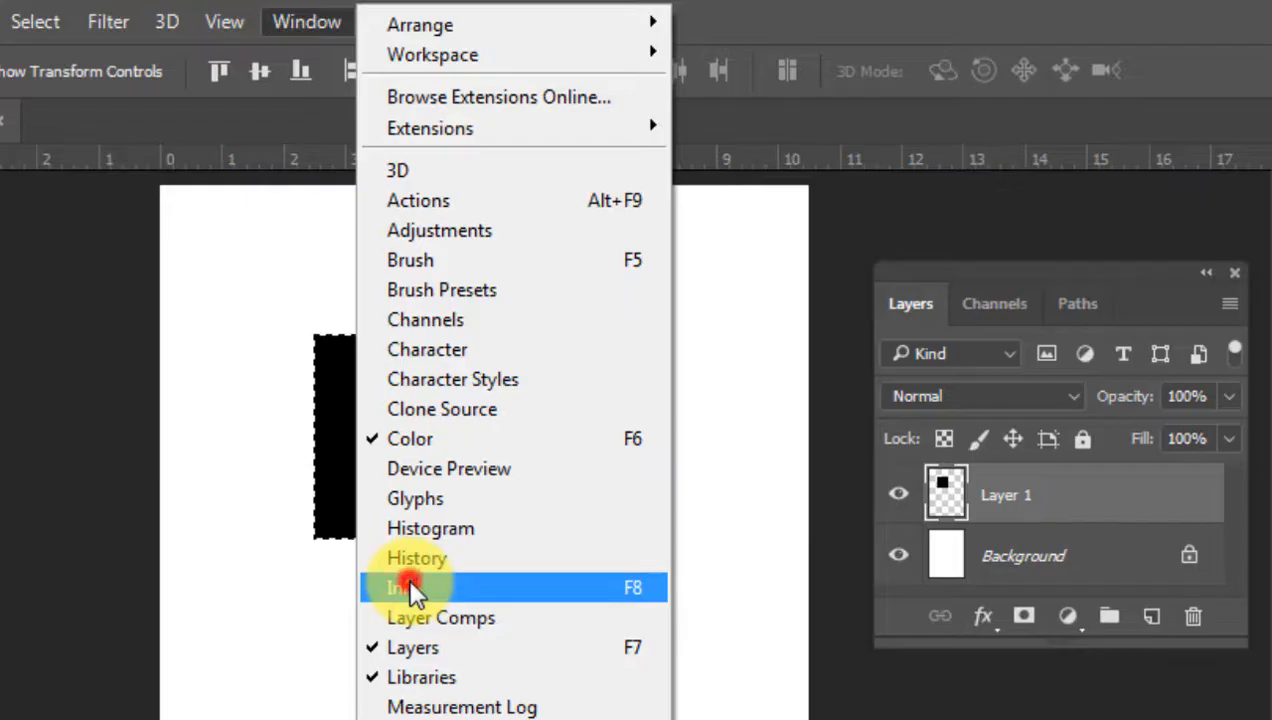
{"action": "left_click", "coordinate": [413, 588]}
{"action": "left_click_drag", "start_coordinate": [1168, 195], "coordinate": [1034, 259]}
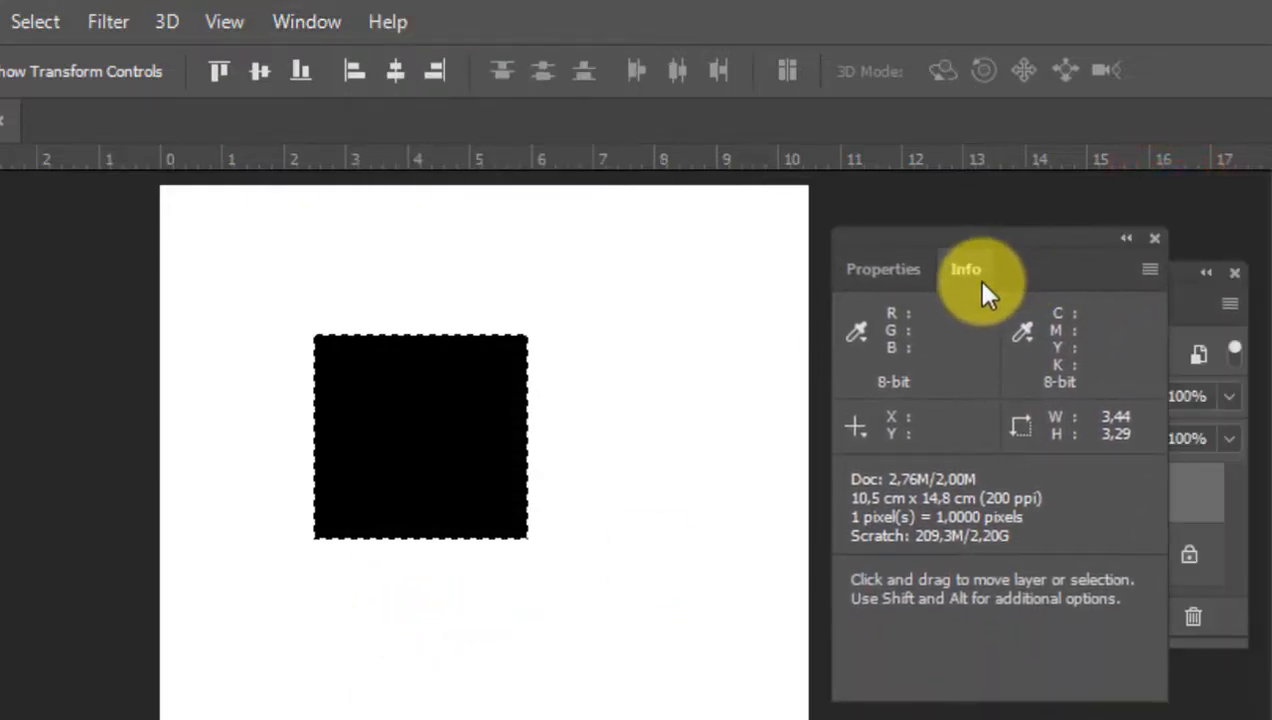
{"action": "left_click_drag", "start_coordinate": [381, 416], "coordinate": [387, 437]}
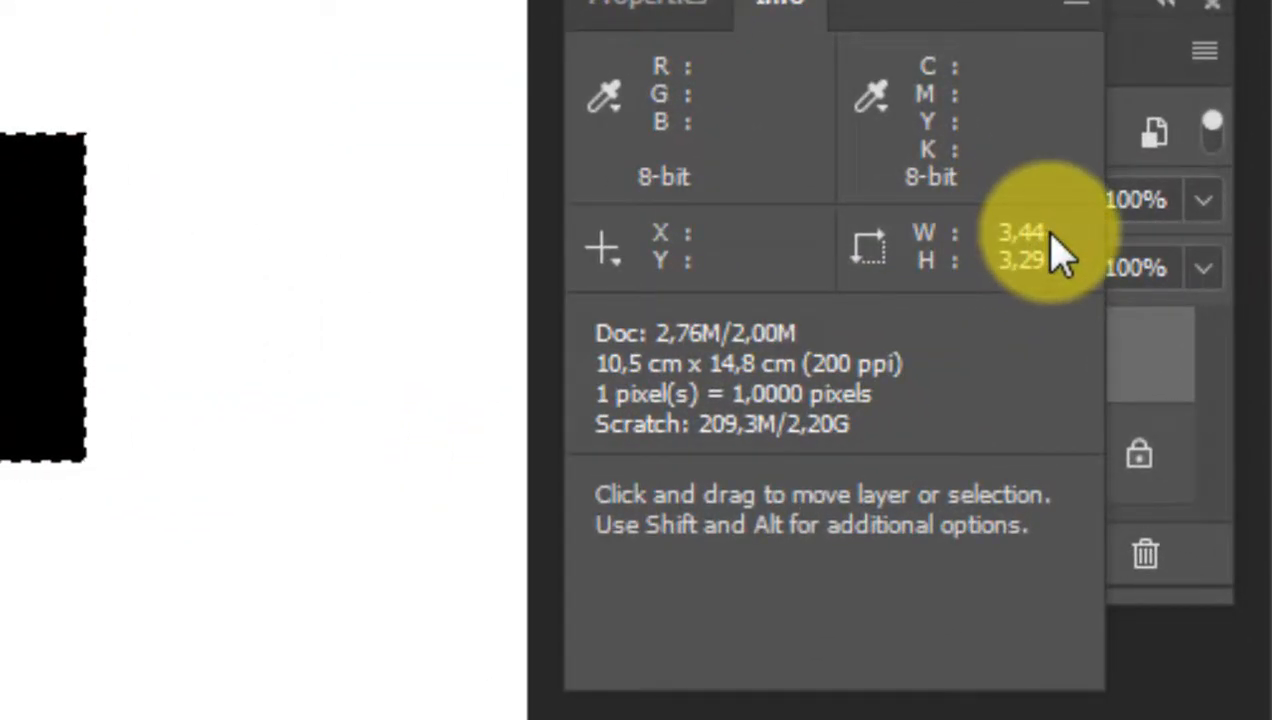
{"action": "left_click", "coordinate": [1066, 265]}
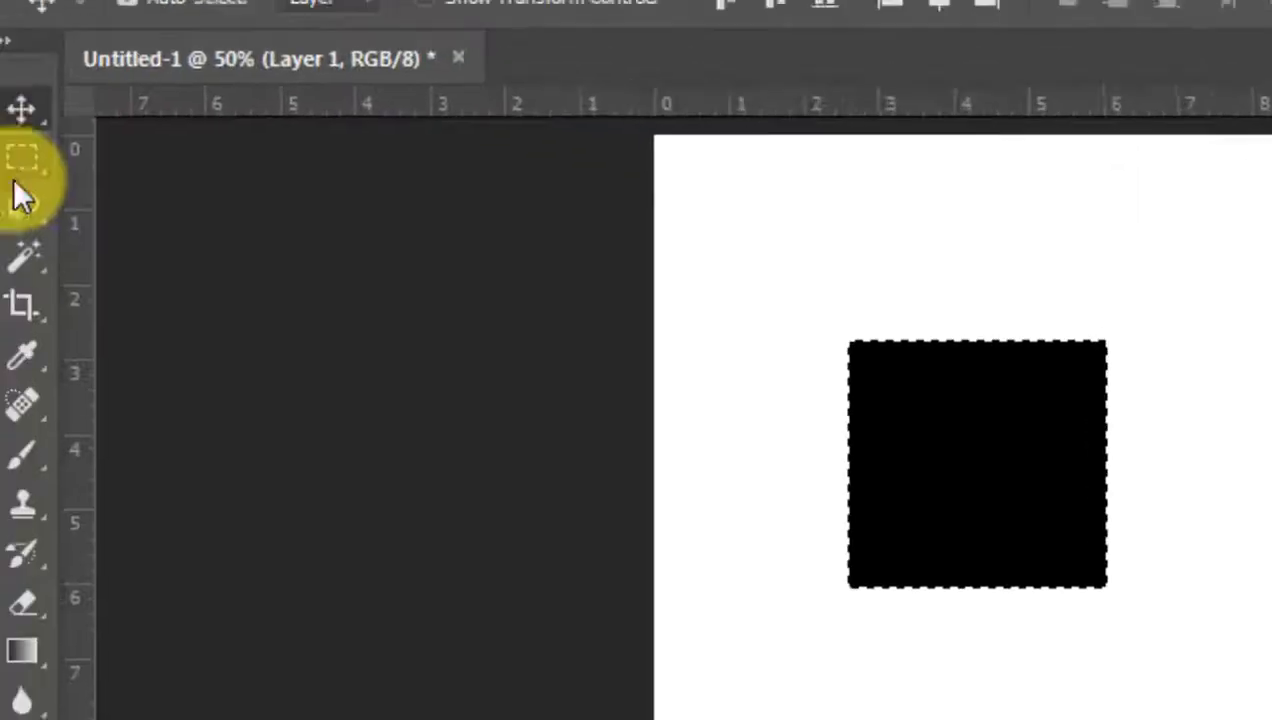
Fill a second rectangular selection about 5.19 × 1.44 cm with black below the square and clear the selection.
{"action": "left_click", "coordinate": [22, 157]}
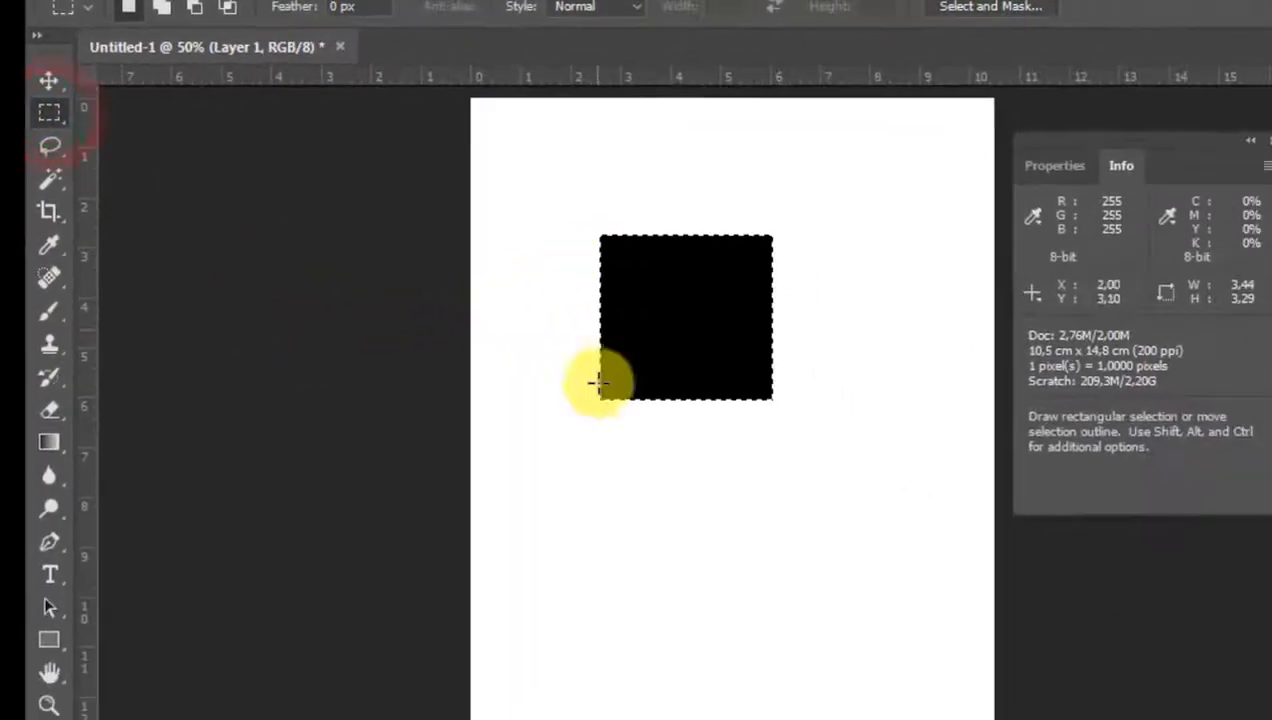
{"action": "left_click_drag", "start_coordinate": [586, 428], "coordinate": [841, 500]}
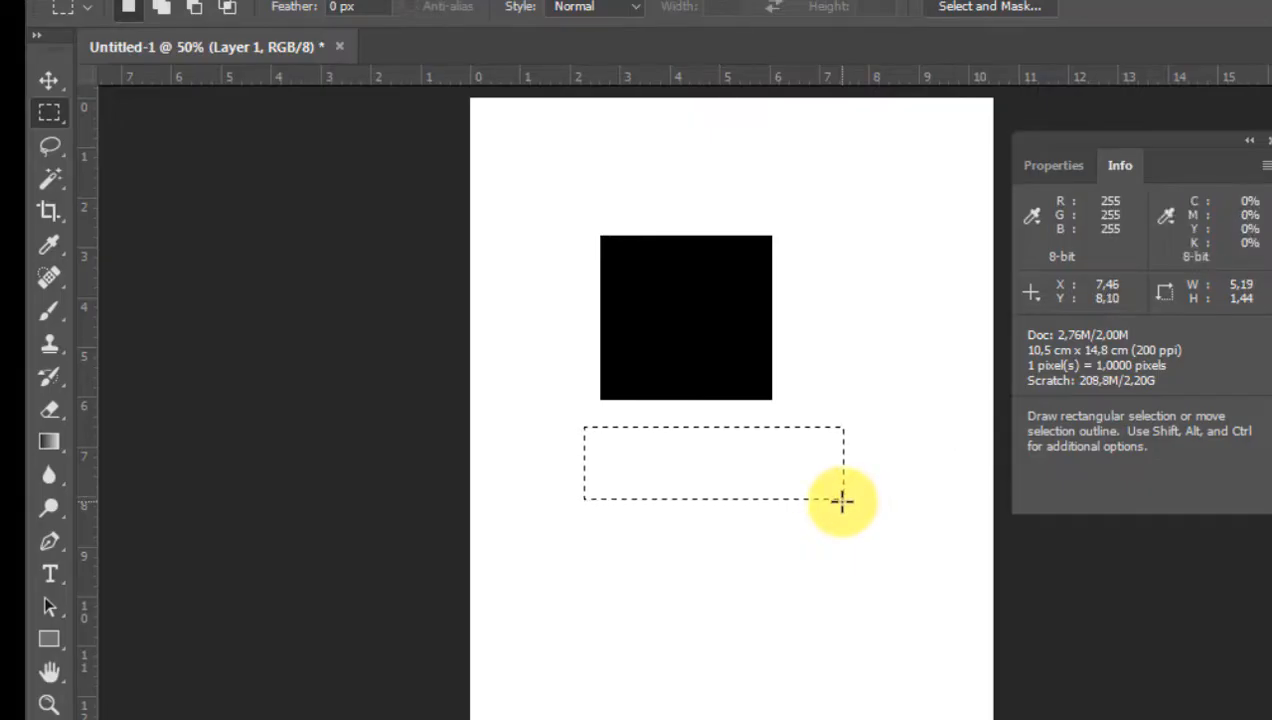
{"action": "key", "text": "alt+BackSpace"}
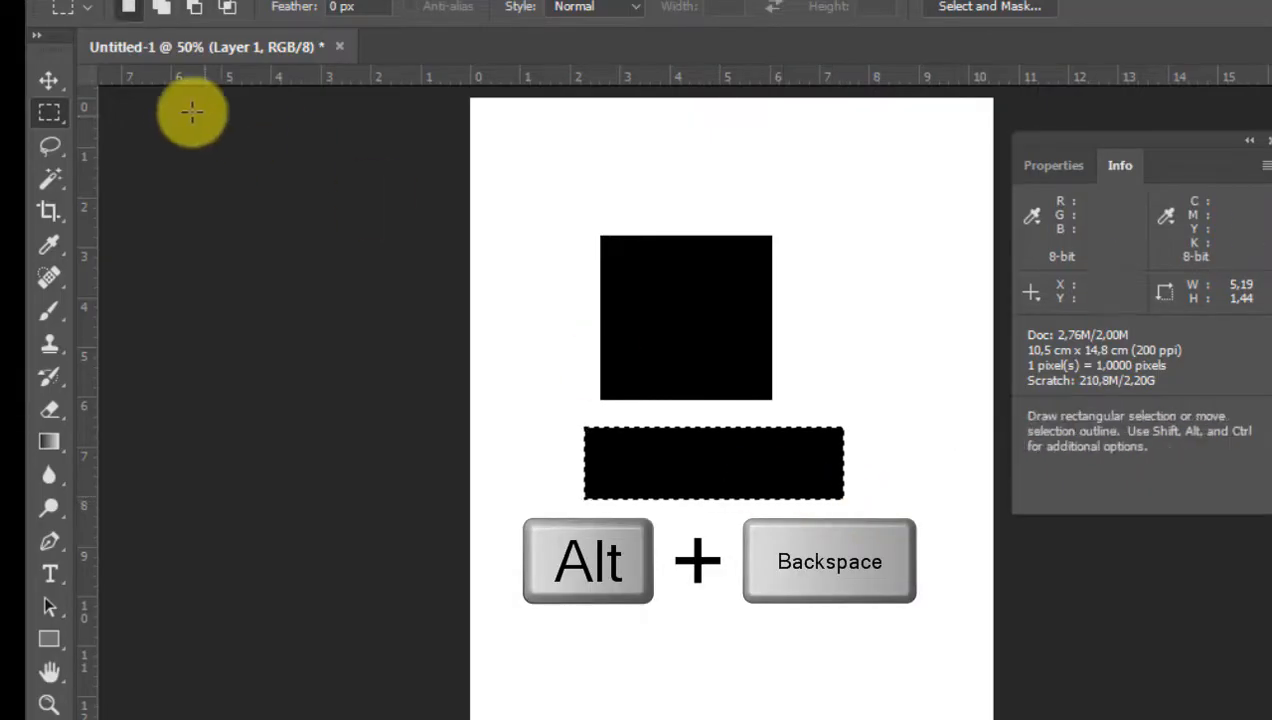
{"action": "left_click", "coordinate": [50, 80]}
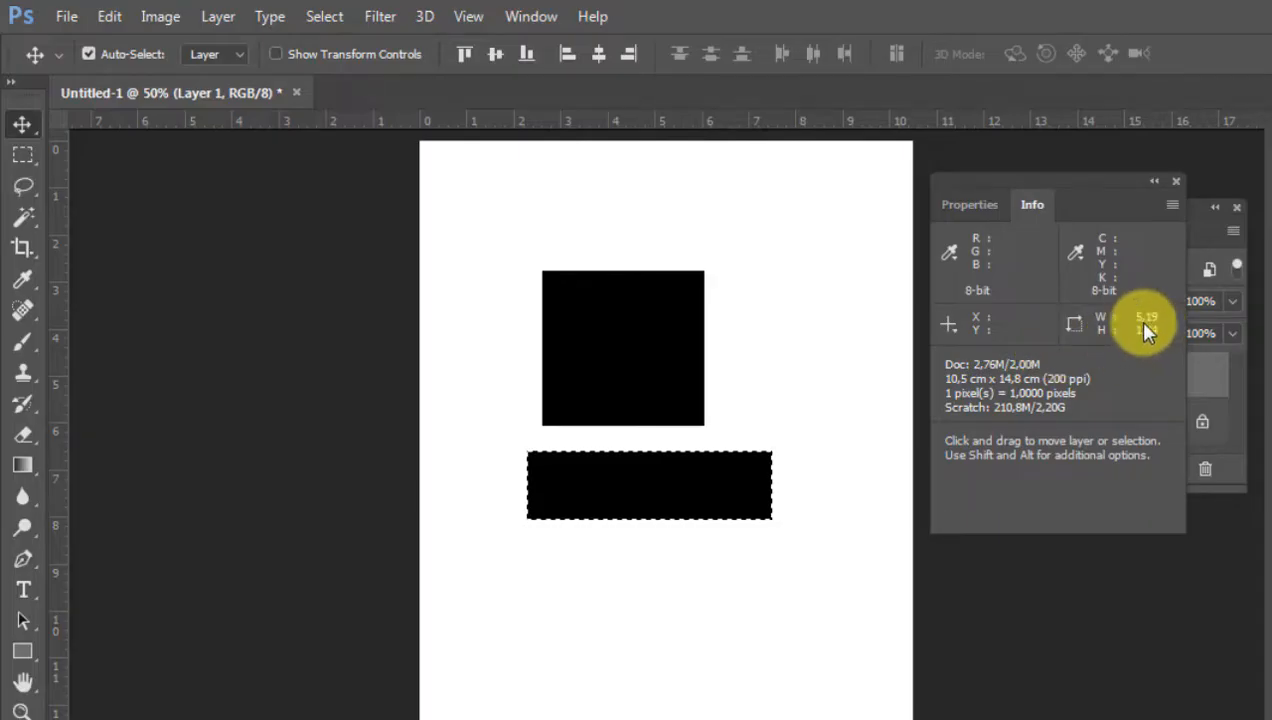
{"action": "left_click", "coordinate": [501, 304]}
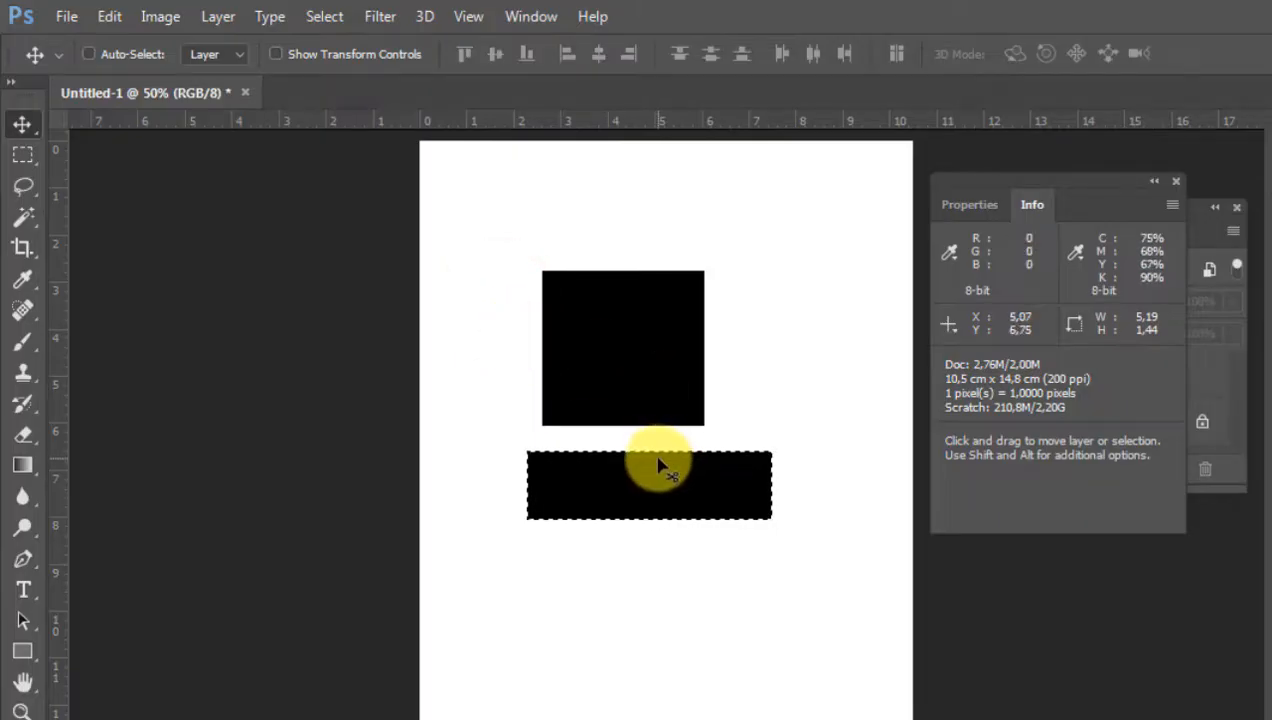
{"action": "key", "text": "ctrl+d"}
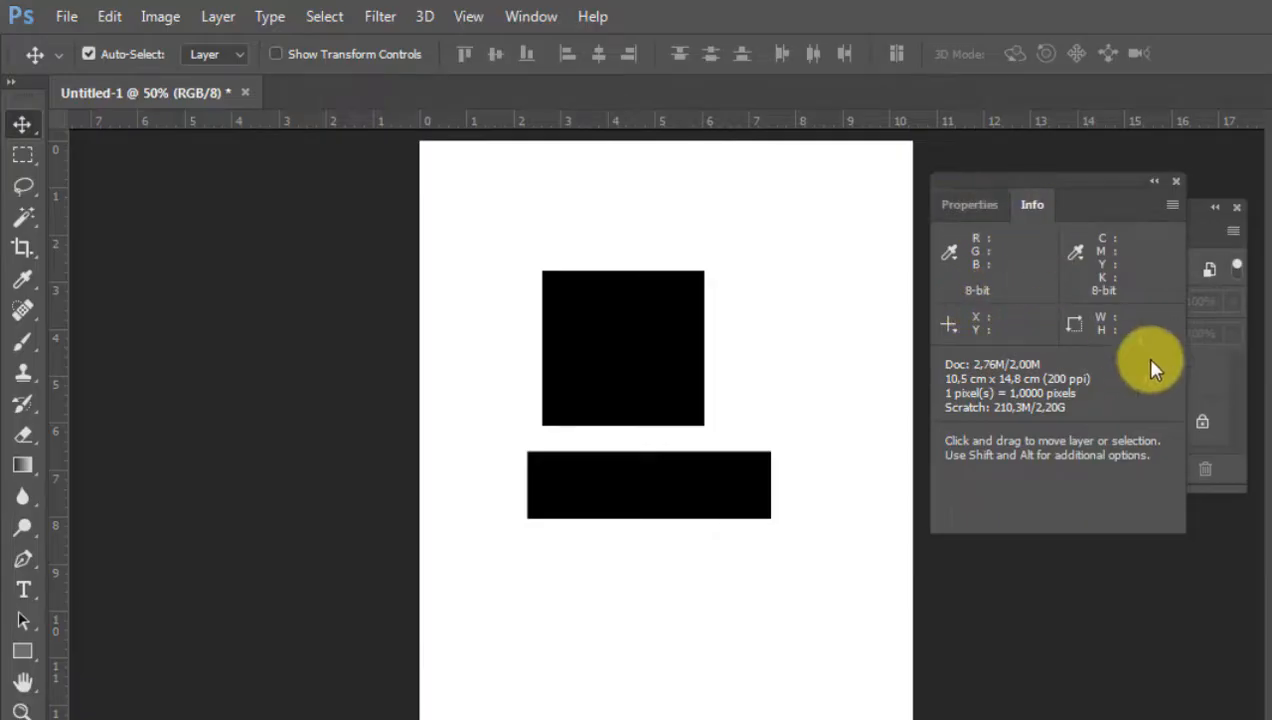
Move the Info panel below the Layers panel and replace Layer 1 with a new empty layer.
{"action": "left_click_drag", "start_coordinate": [1090, 195], "coordinate": [1122, 510]}
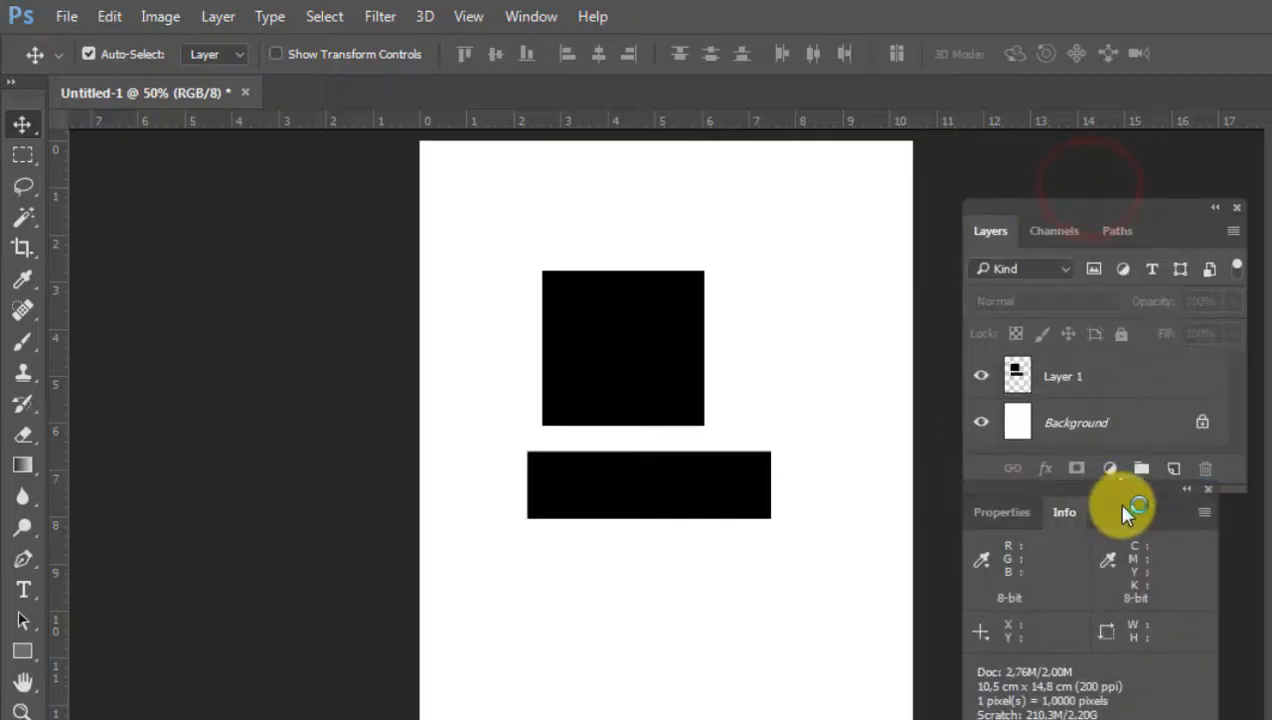
{"action": "left_click", "coordinate": [992, 230]}
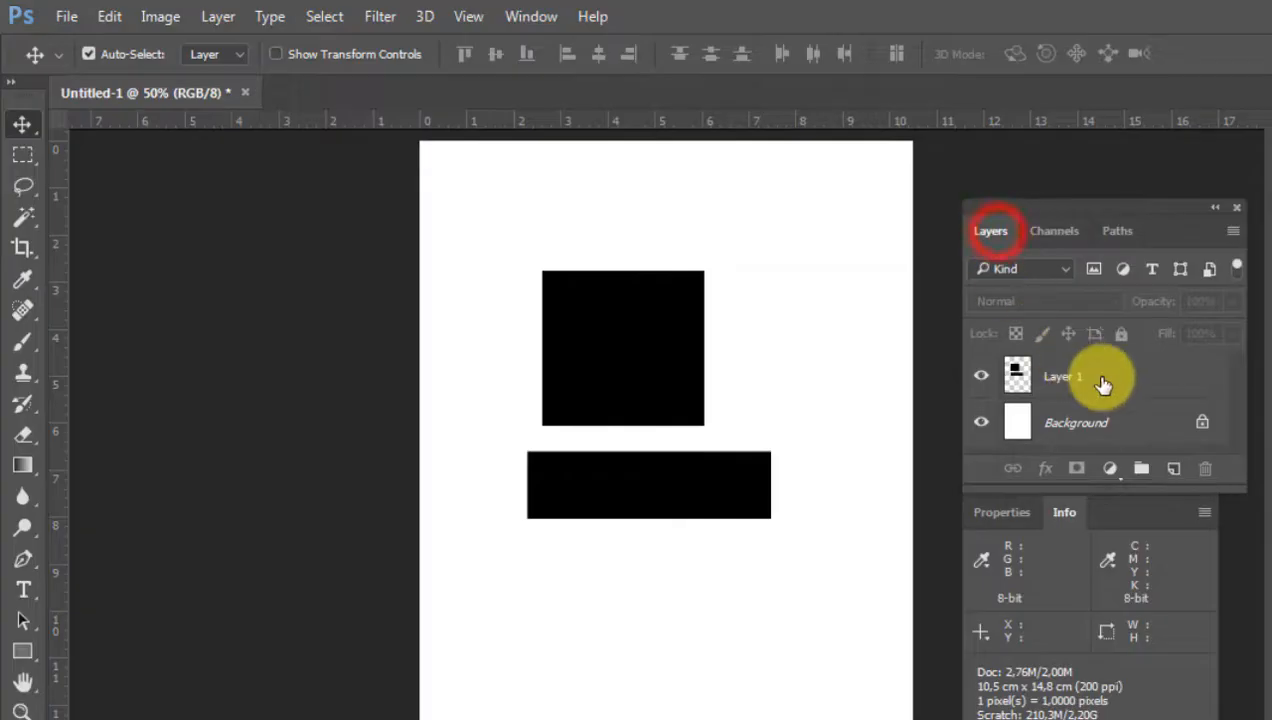
{"action": "left_click", "coordinate": [1102, 378]}
{"action": "left_click_drag", "start_coordinate": [1111, 377], "coordinate": [1200, 472]}
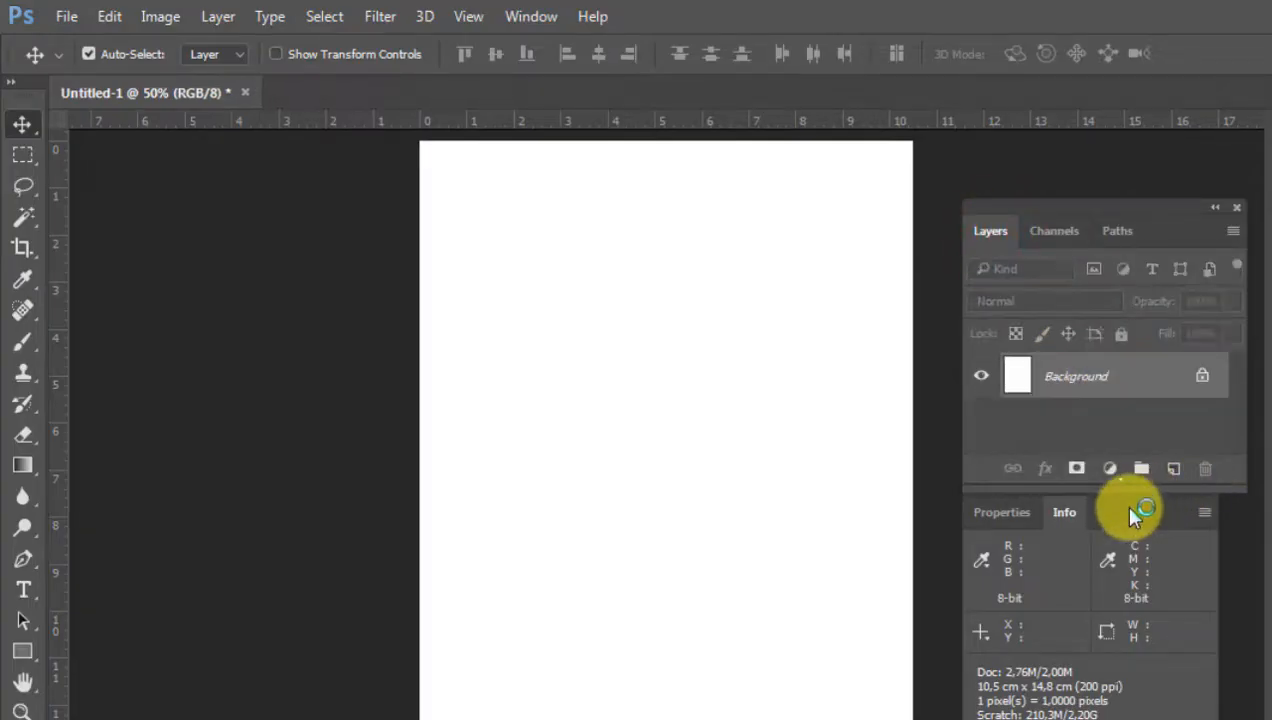
{"action": "left_click", "coordinate": [1173, 468]}
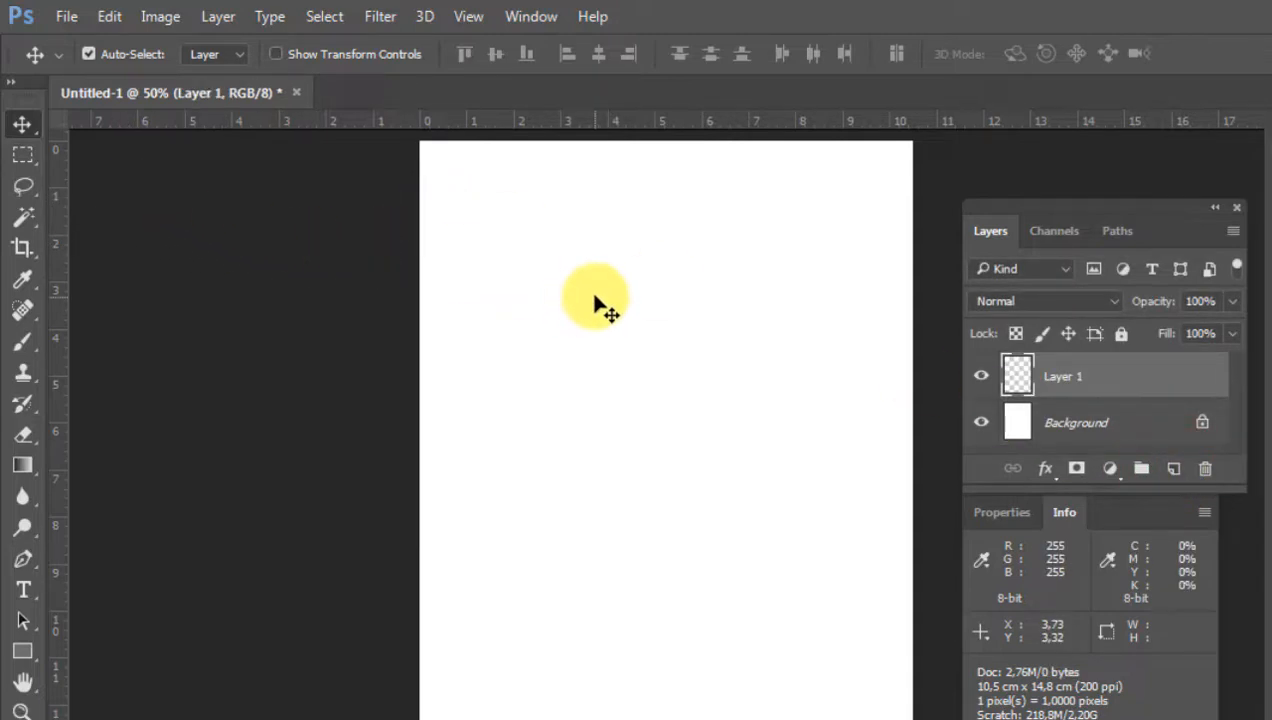
Draw several freehand selections of different proportions using the Rectangular Marquee tool with the Normal style.
{"action": "left_click", "coordinate": [27, 155]}
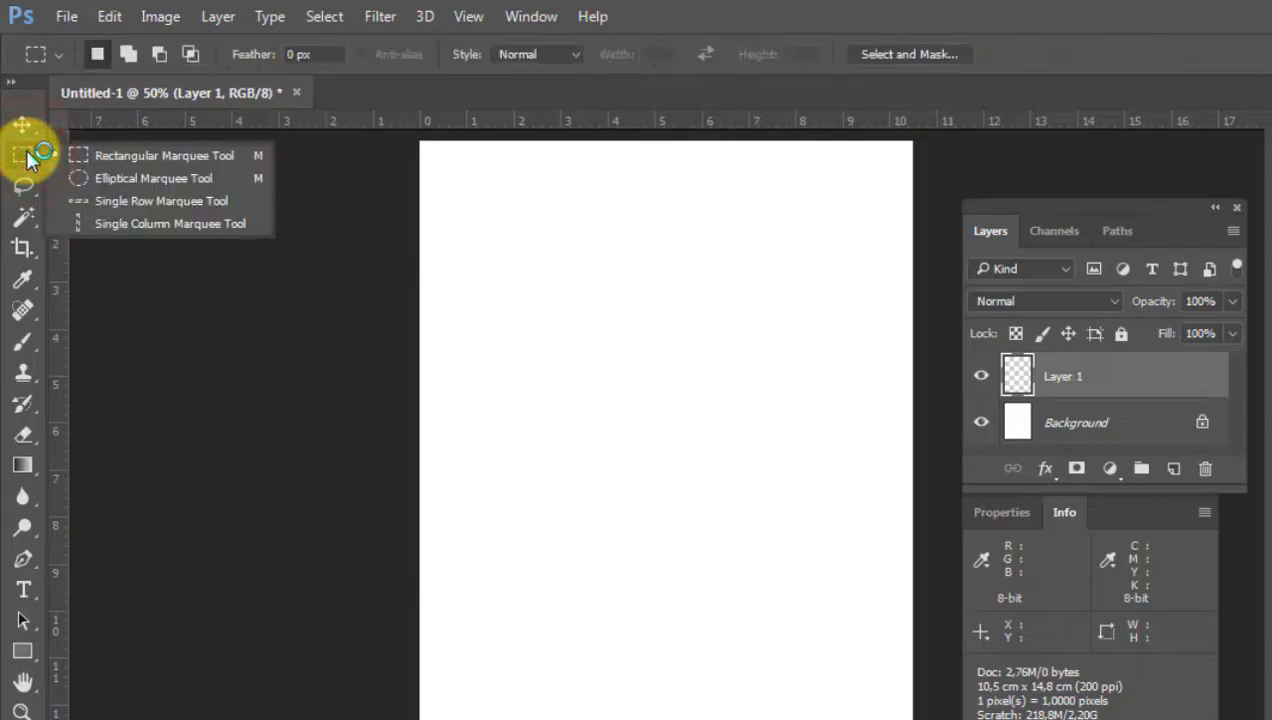
{"action": "left_click", "coordinate": [116, 158]}
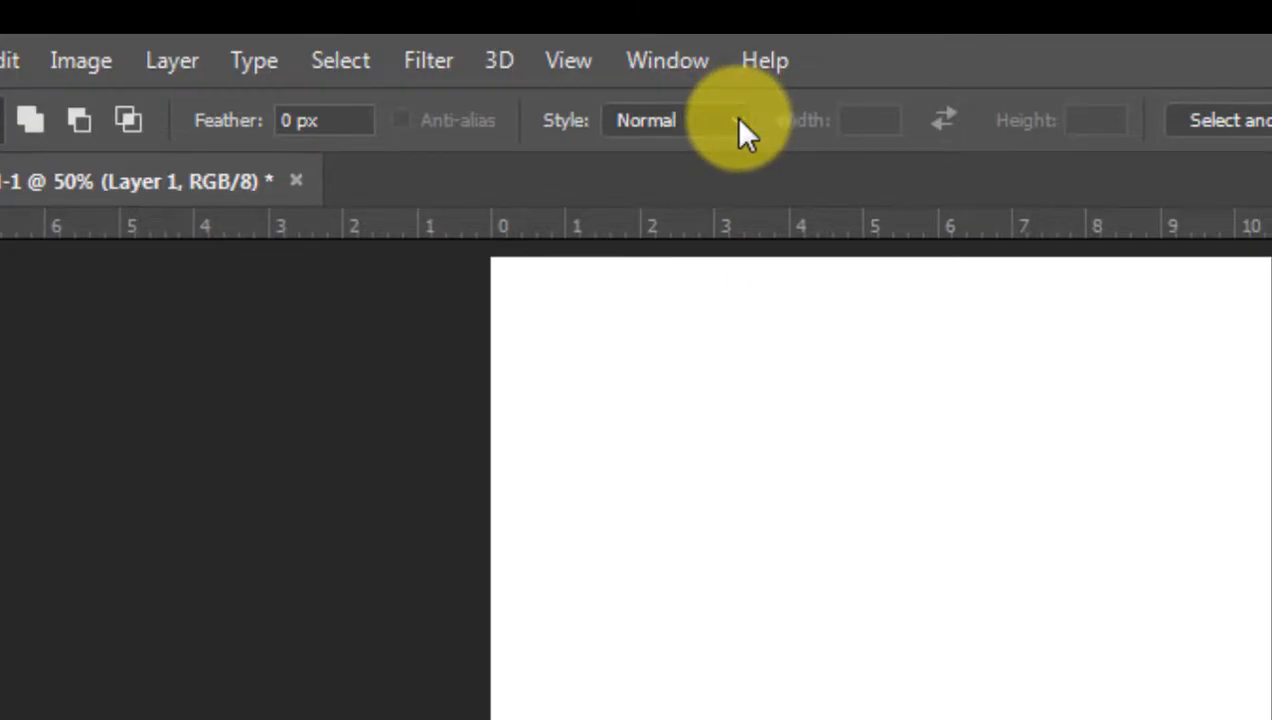
{"action": "left_click", "coordinate": [738, 120]}
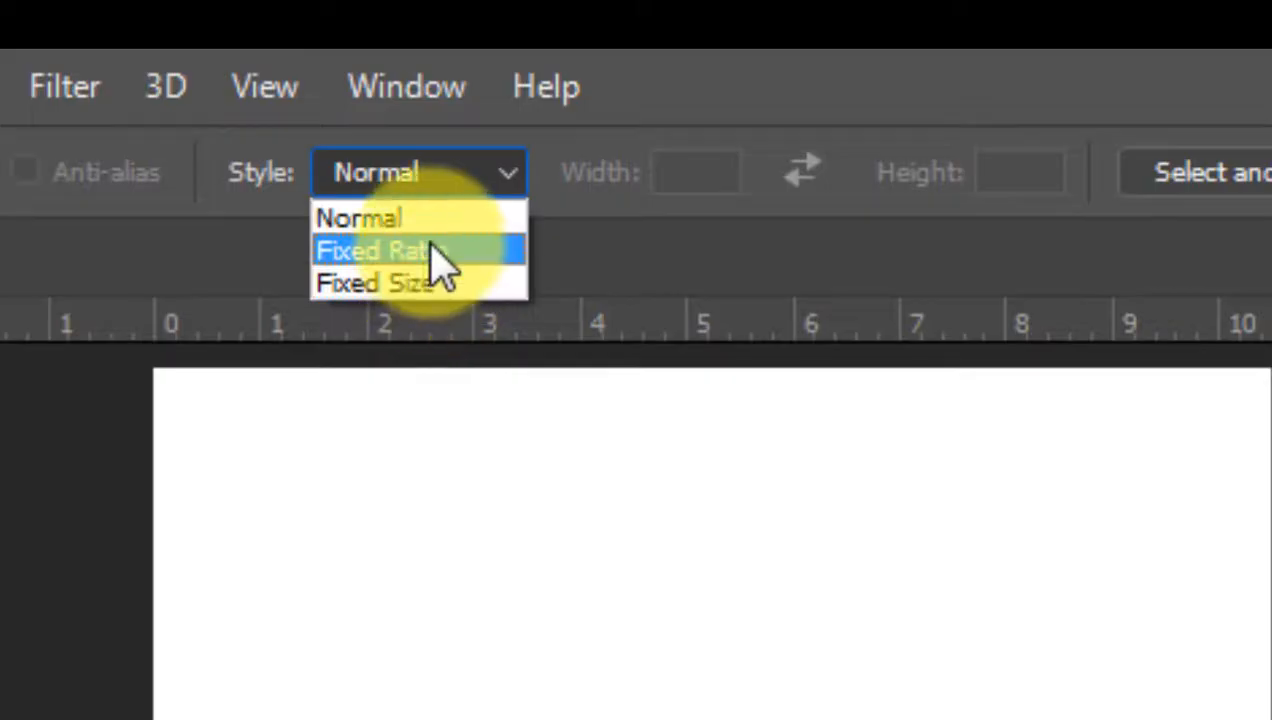
{"action": "left_click", "coordinate": [440, 220]}
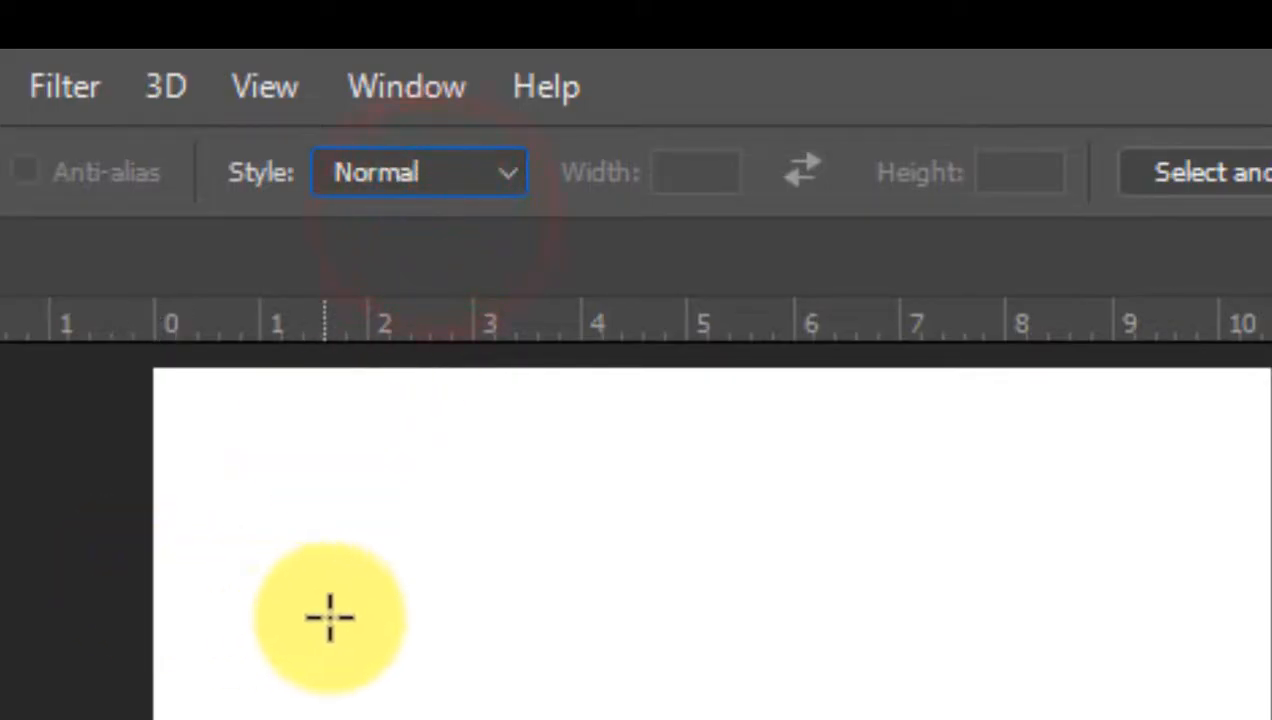
{"action": "left_click_drag", "start_coordinate": [299, 545], "coordinate": [532, 691]}
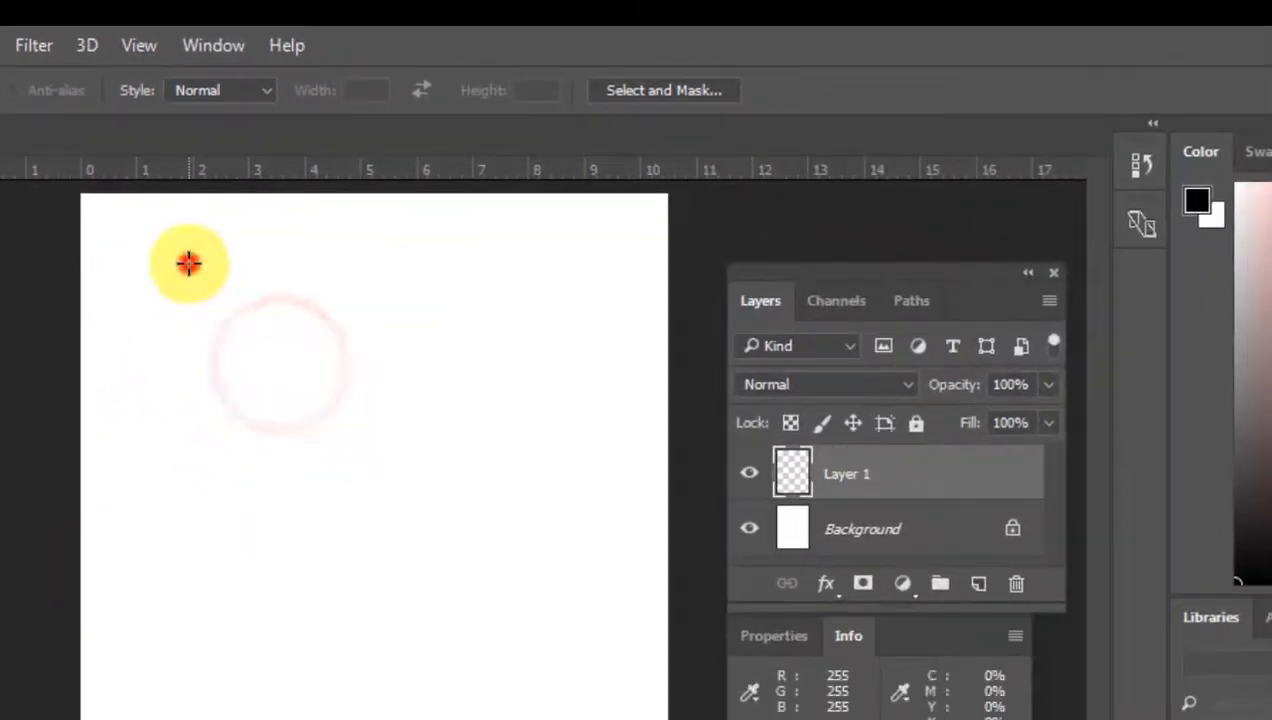
{"action": "left_click_drag", "start_coordinate": [188, 263], "coordinate": [349, 449]}
{"action": "left_click_drag", "start_coordinate": [366, 290], "coordinate": [424, 530]}
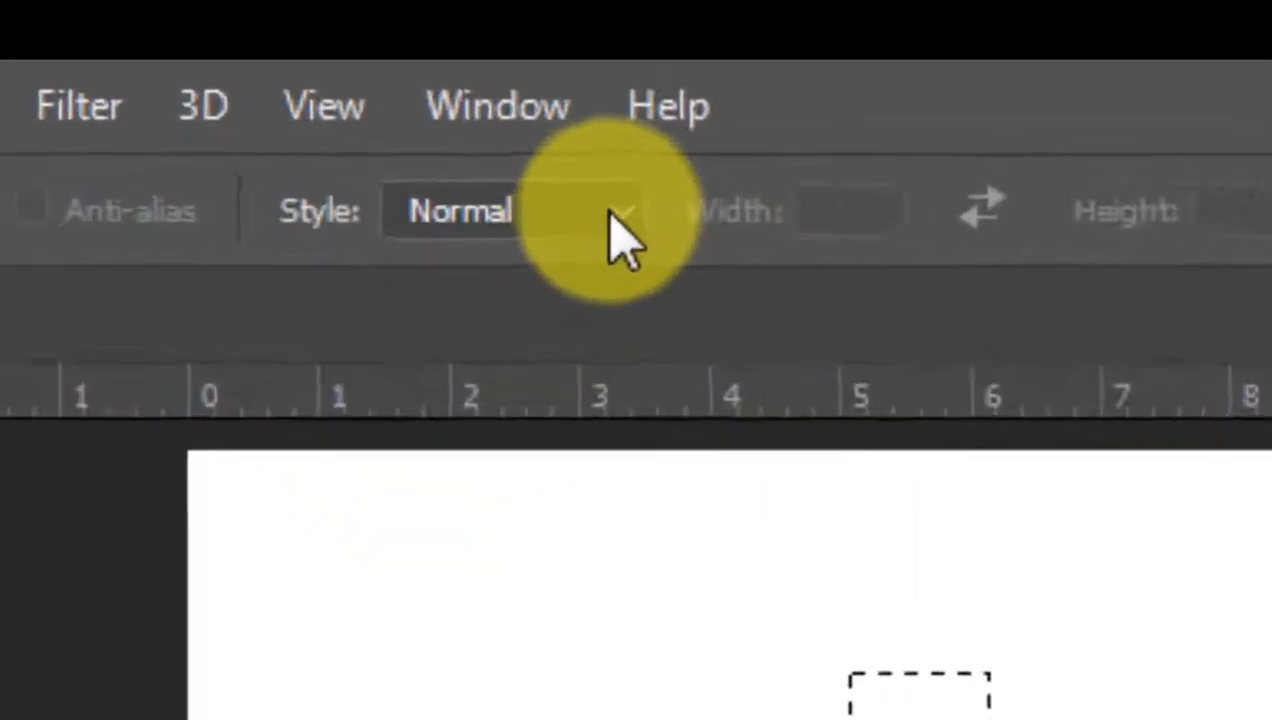
Set the marquee style to Fixed Size and place 64 × 64 px selections at several spots on the page.
{"action": "left_click", "coordinate": [260, 92]}
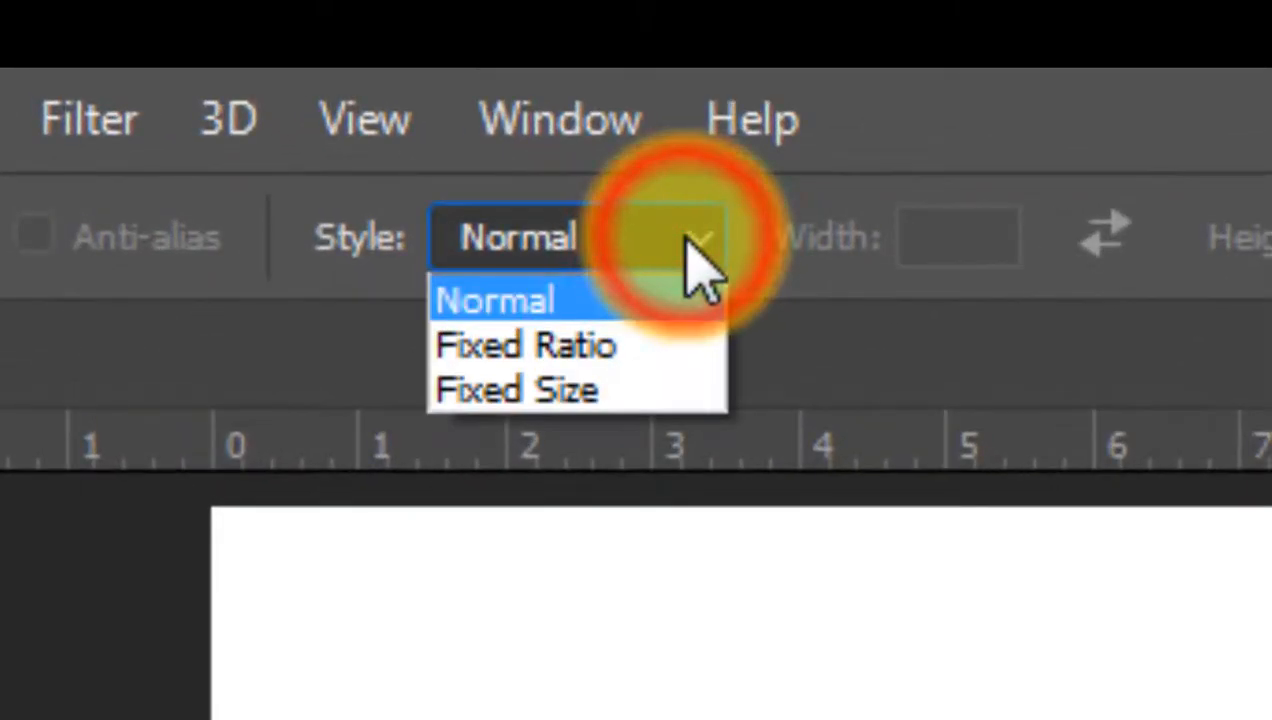
{"action": "left_click", "coordinate": [620, 390]}
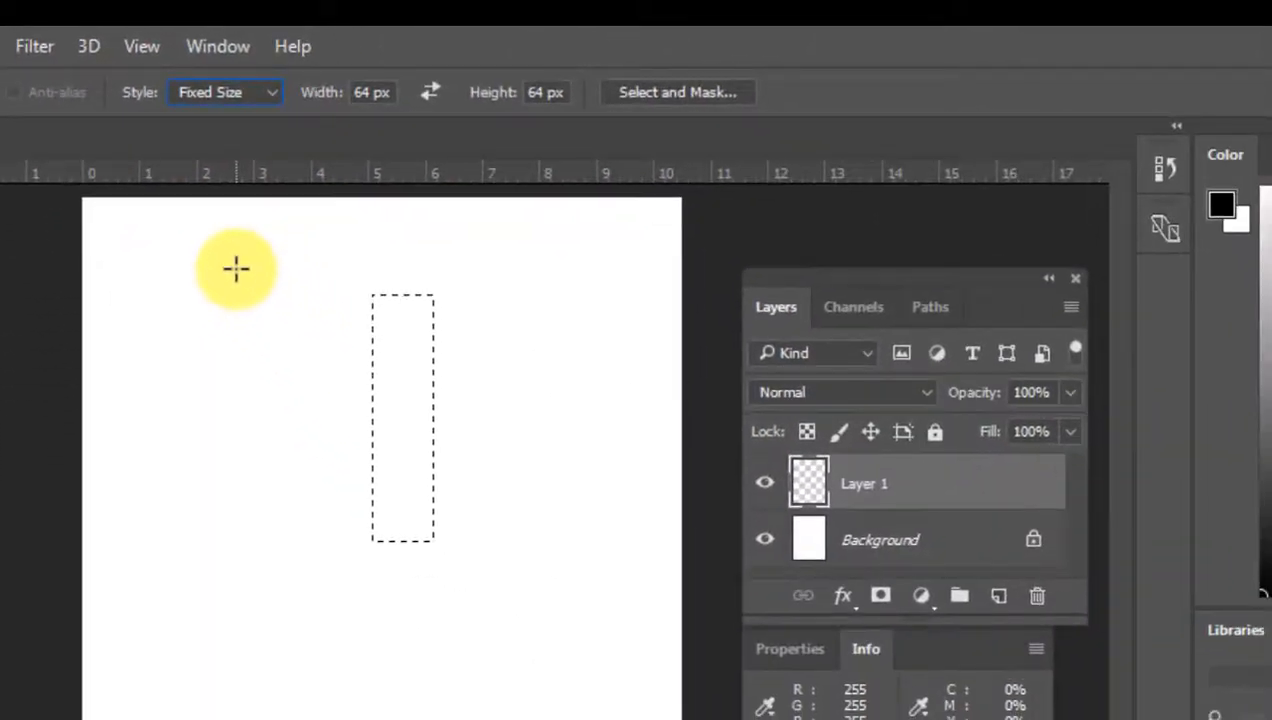
{"action": "left_click", "coordinate": [237, 267]}
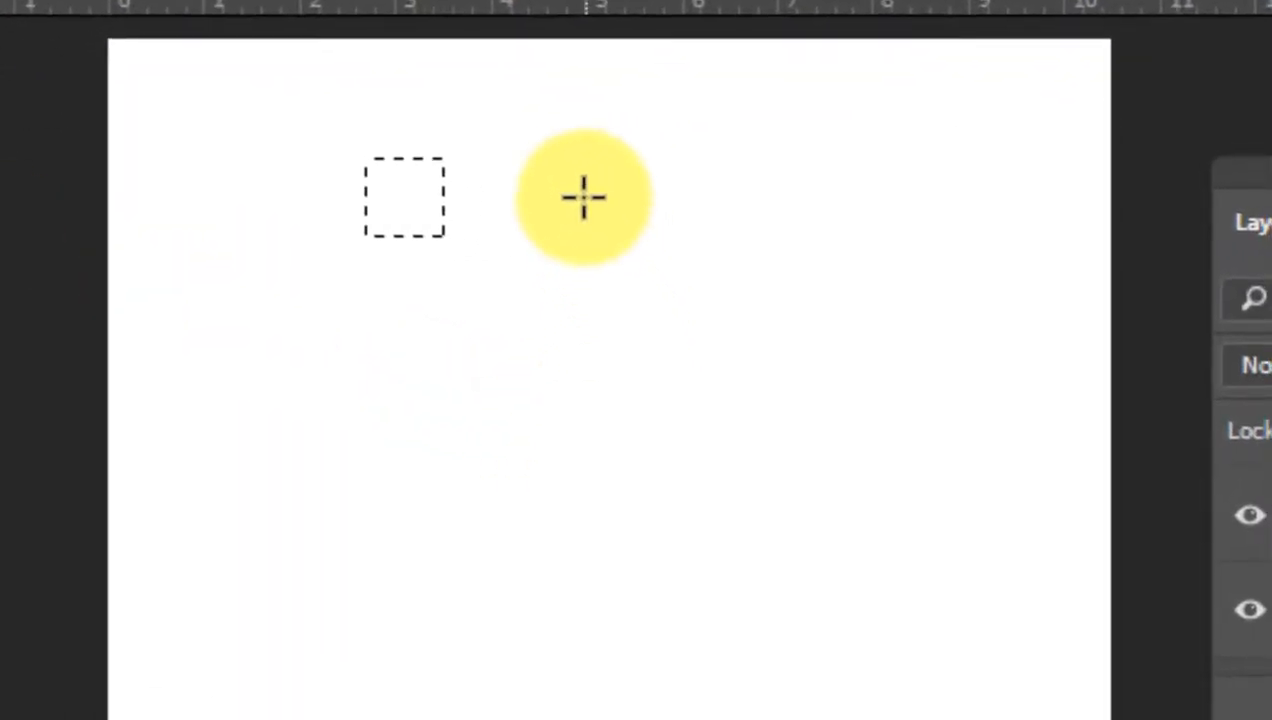
{"action": "left_click", "coordinate": [569, 180]}
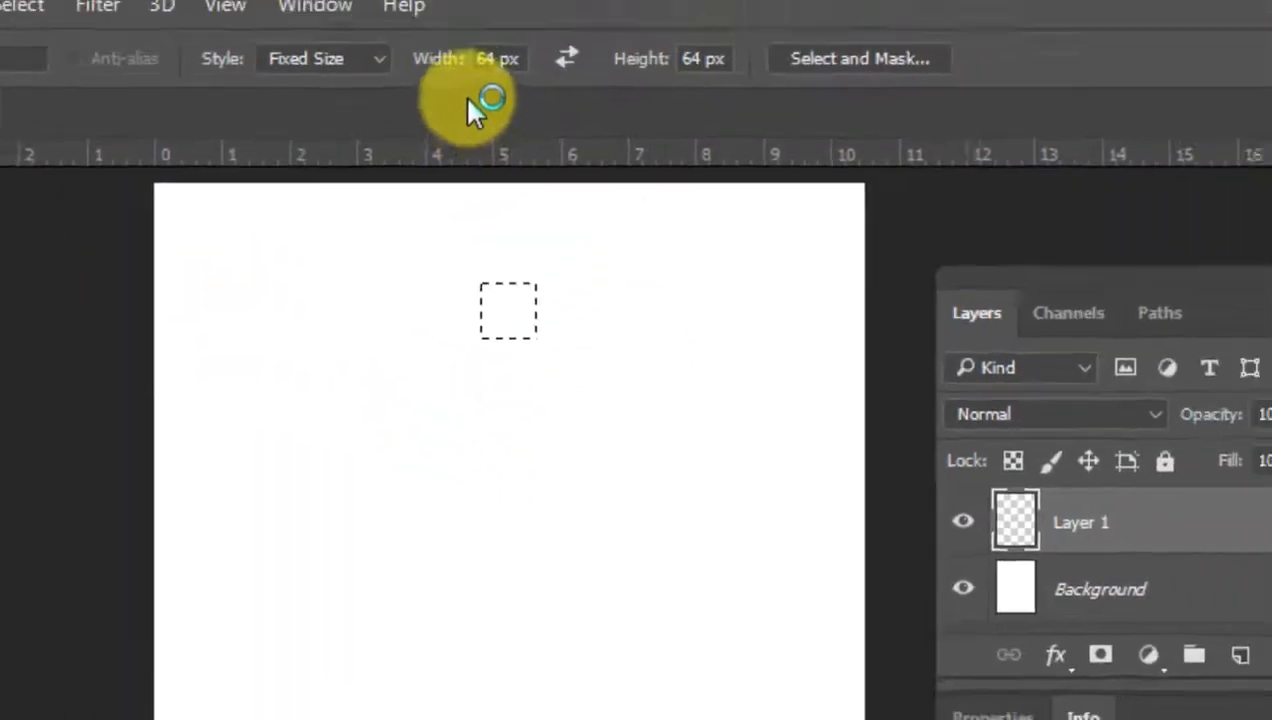
{"action": "left_click", "coordinate": [378, 336]}
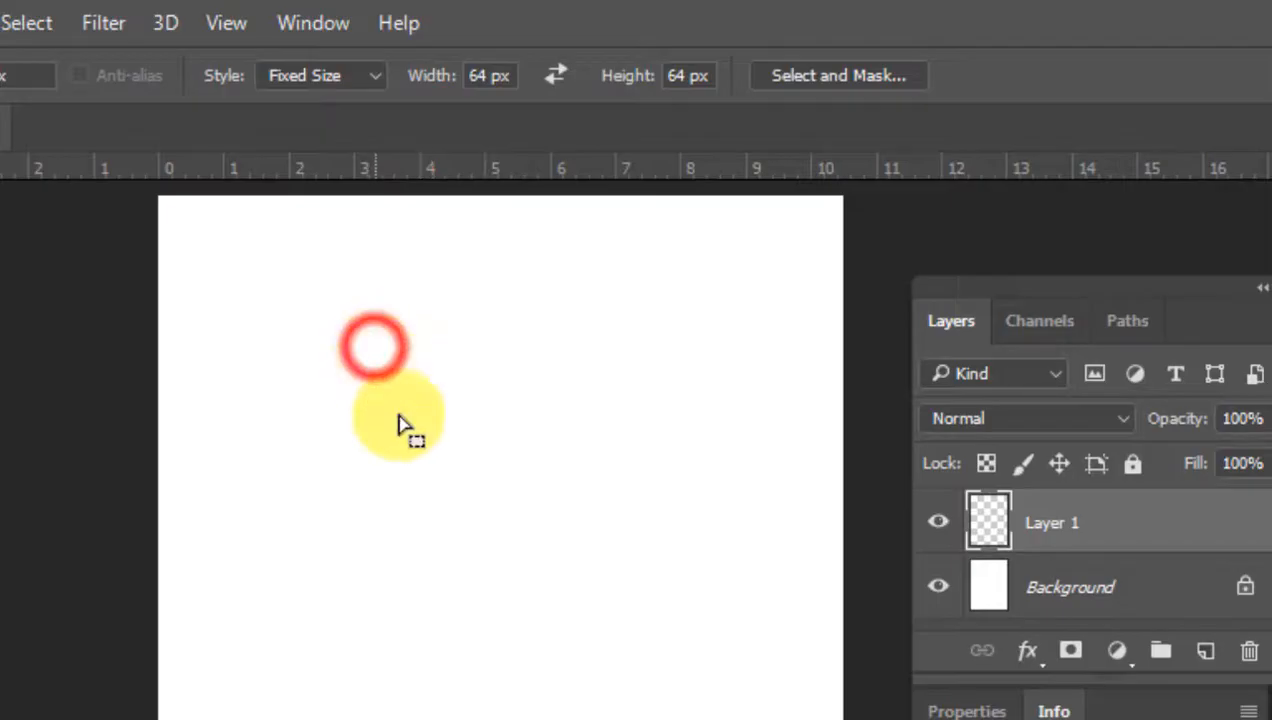
{"action": "left_click", "coordinate": [553, 391]}
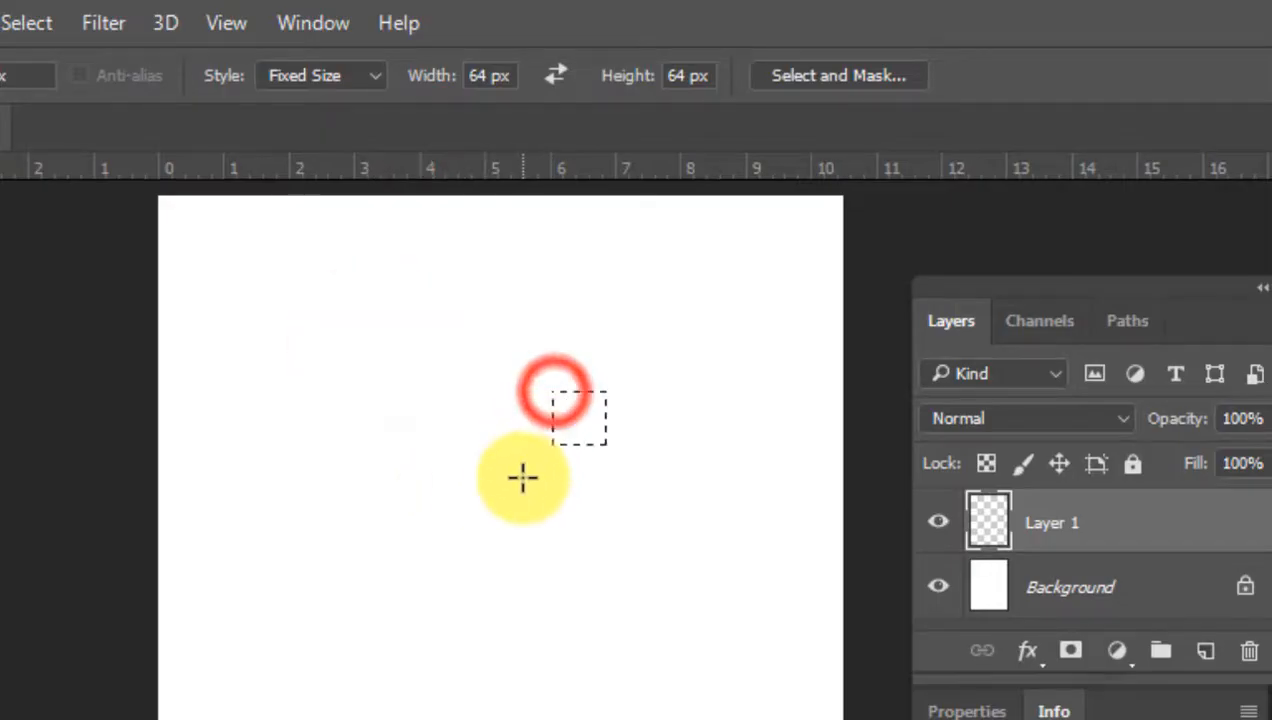
Place the 64 × 64 px selection at three more spots in the upper half of the page.
{"action": "left_click", "coordinate": [445, 405]}
{"action": "left_click", "coordinate": [608, 361]}
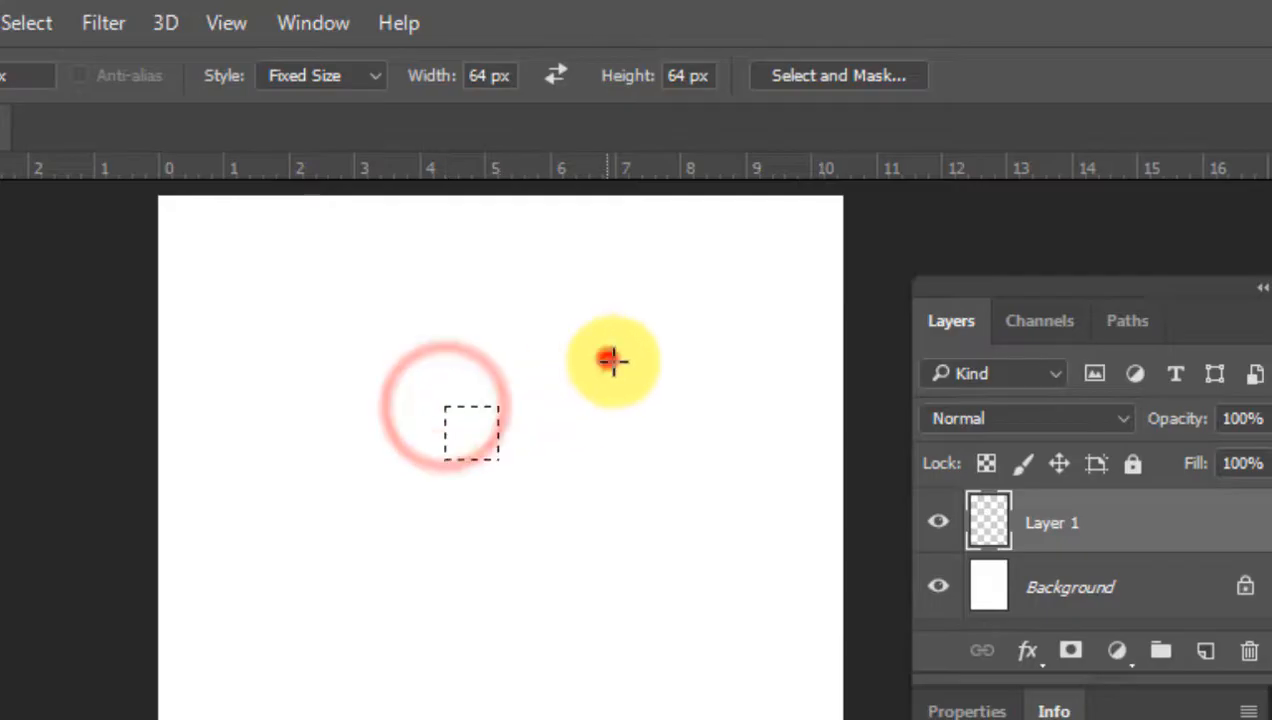
{"action": "left_click", "coordinate": [501, 388]}
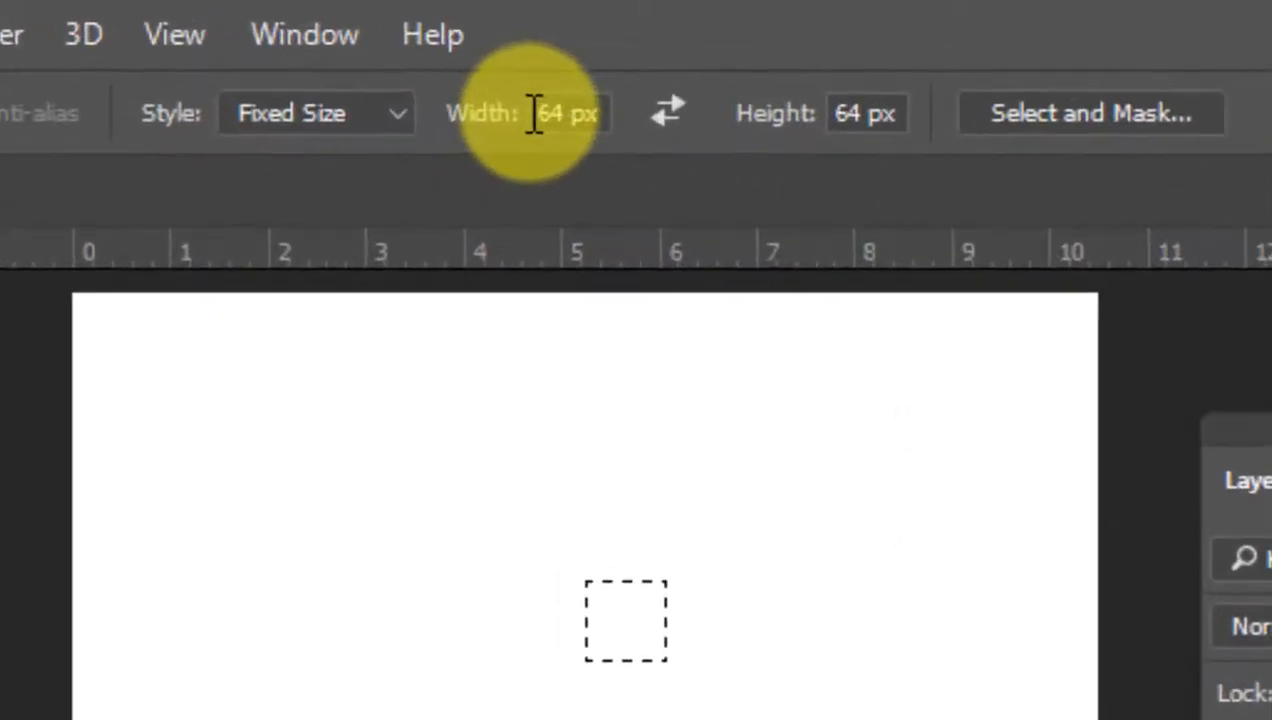
Set the rectangular marquee's fixed size to 4 cm wide and 3 cm high.
{"action": "left_click", "coordinate": [532, 113]}
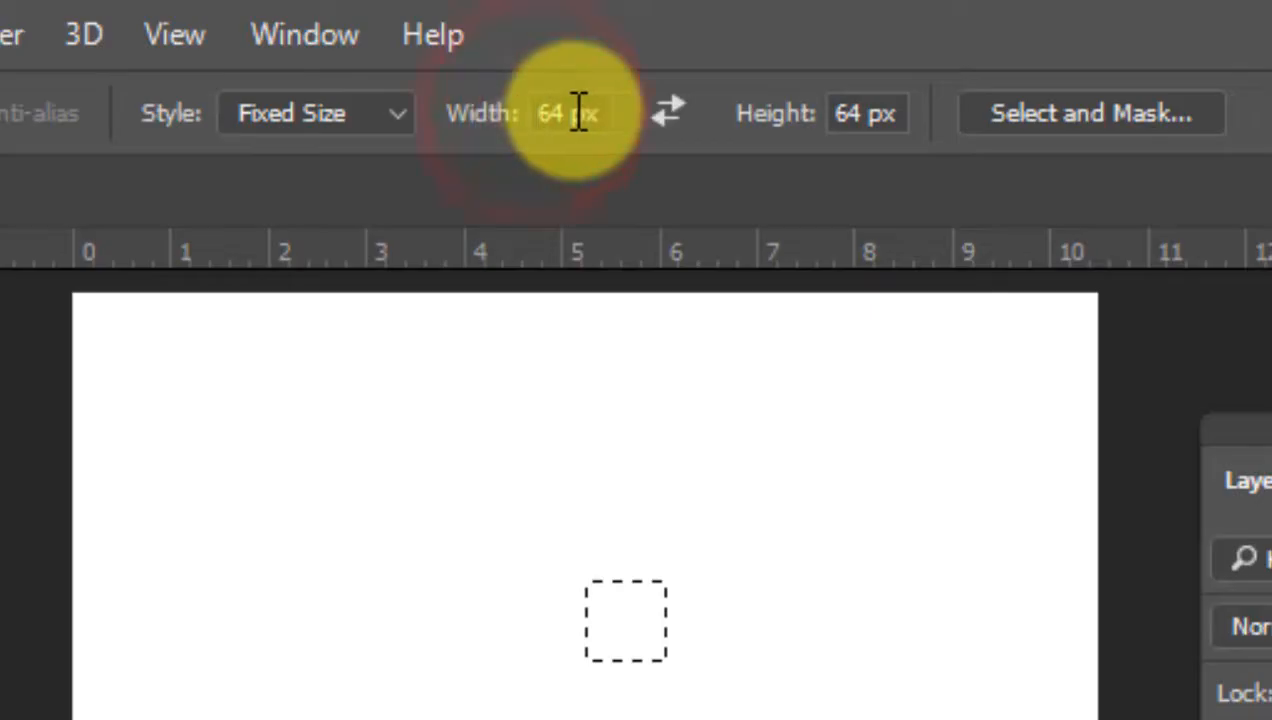
{"action": "double_click", "coordinate": [542, 111]}
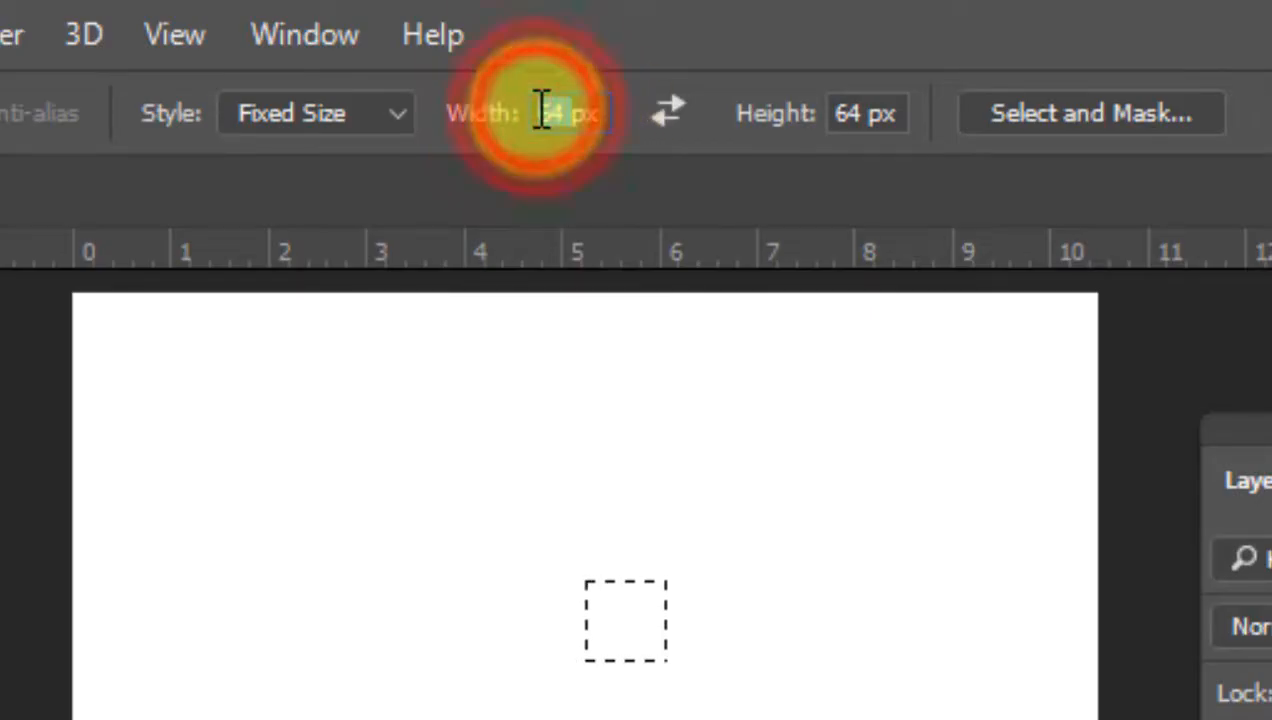
{"action": "left_click_drag", "start_coordinate": [603, 110], "coordinate": [605, 111]}
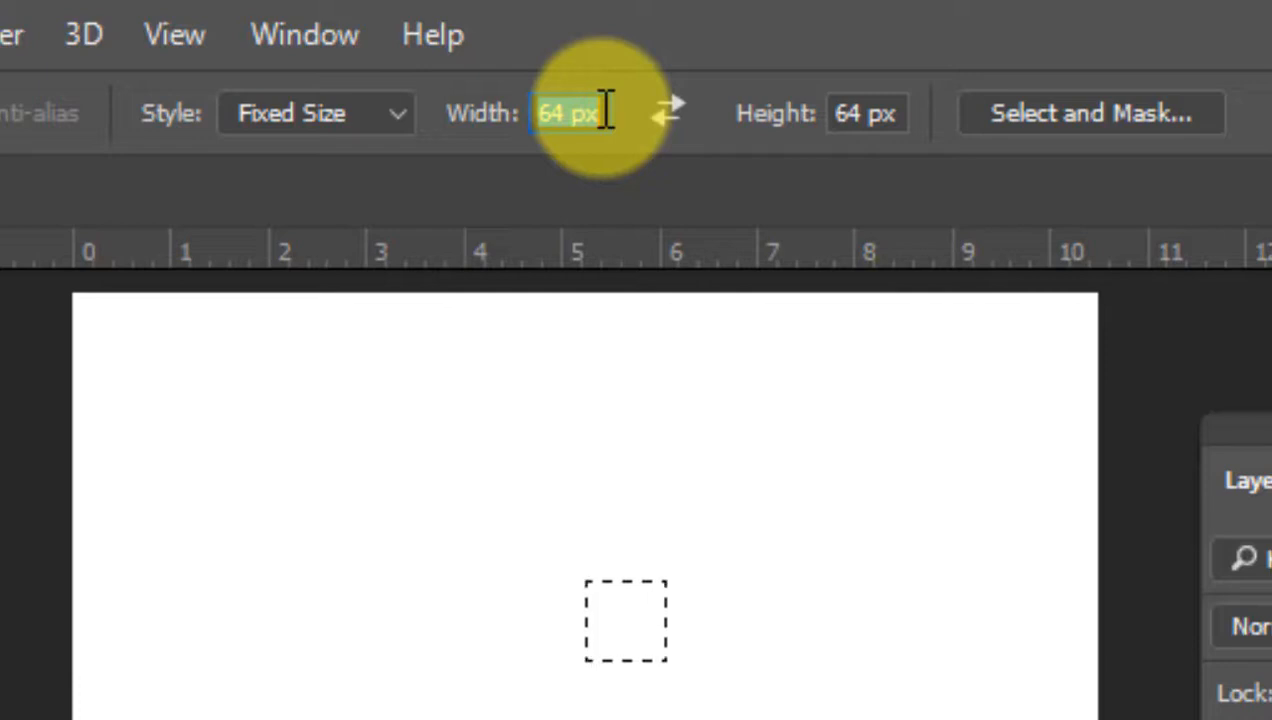
{"action": "type", "text": "4cm"}
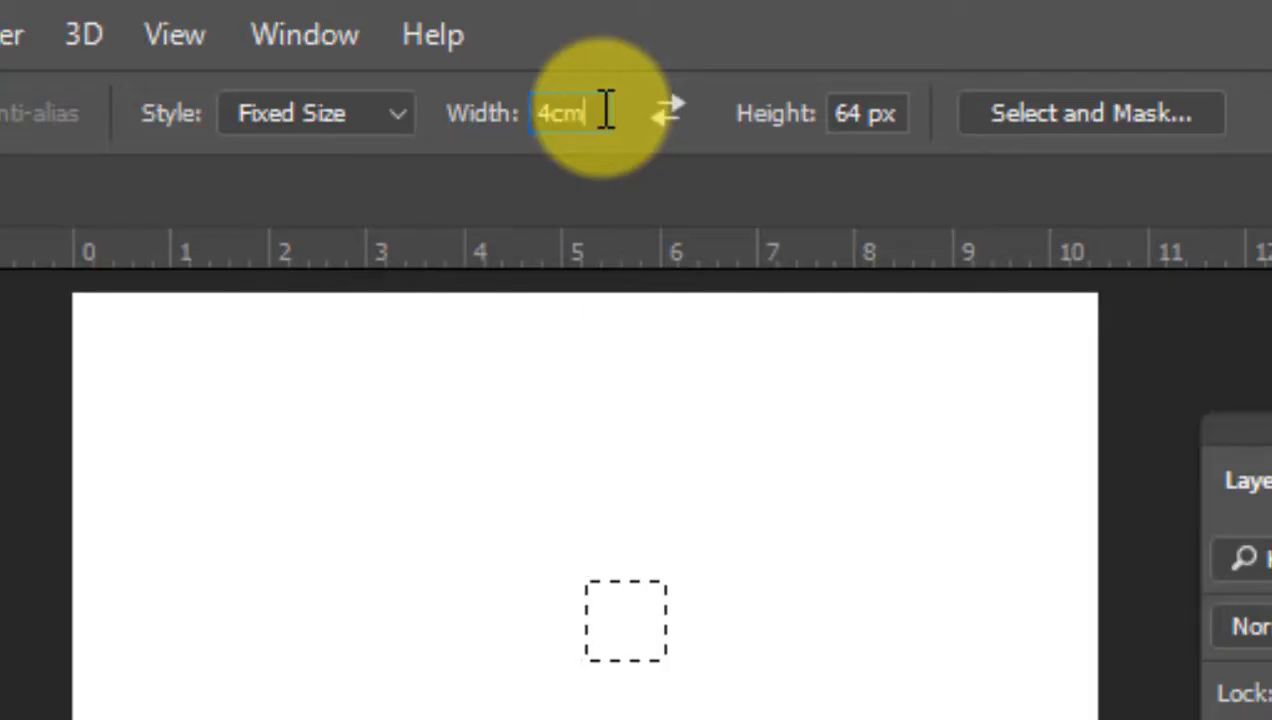
{"action": "left_click", "coordinate": [838, 110]}
{"action": "left_click_drag", "start_coordinate": [838, 110], "coordinate": [900, 113]}
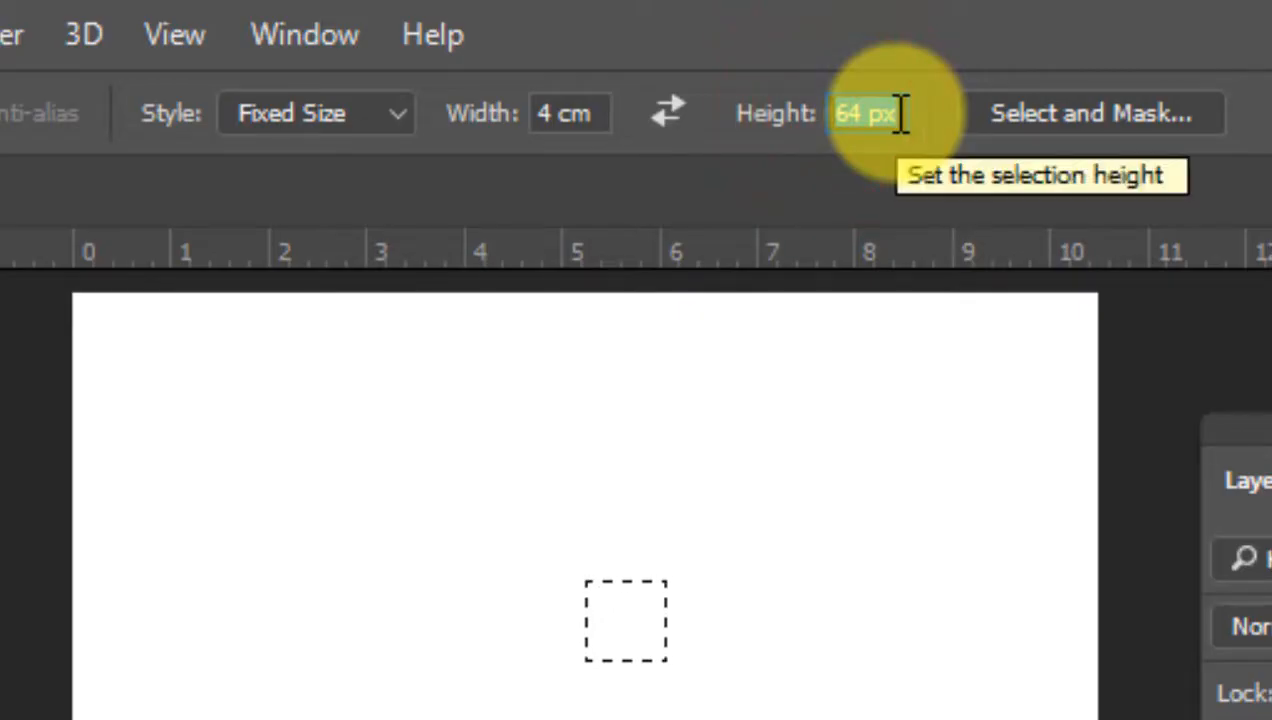
{"action": "type", "text": "3"}
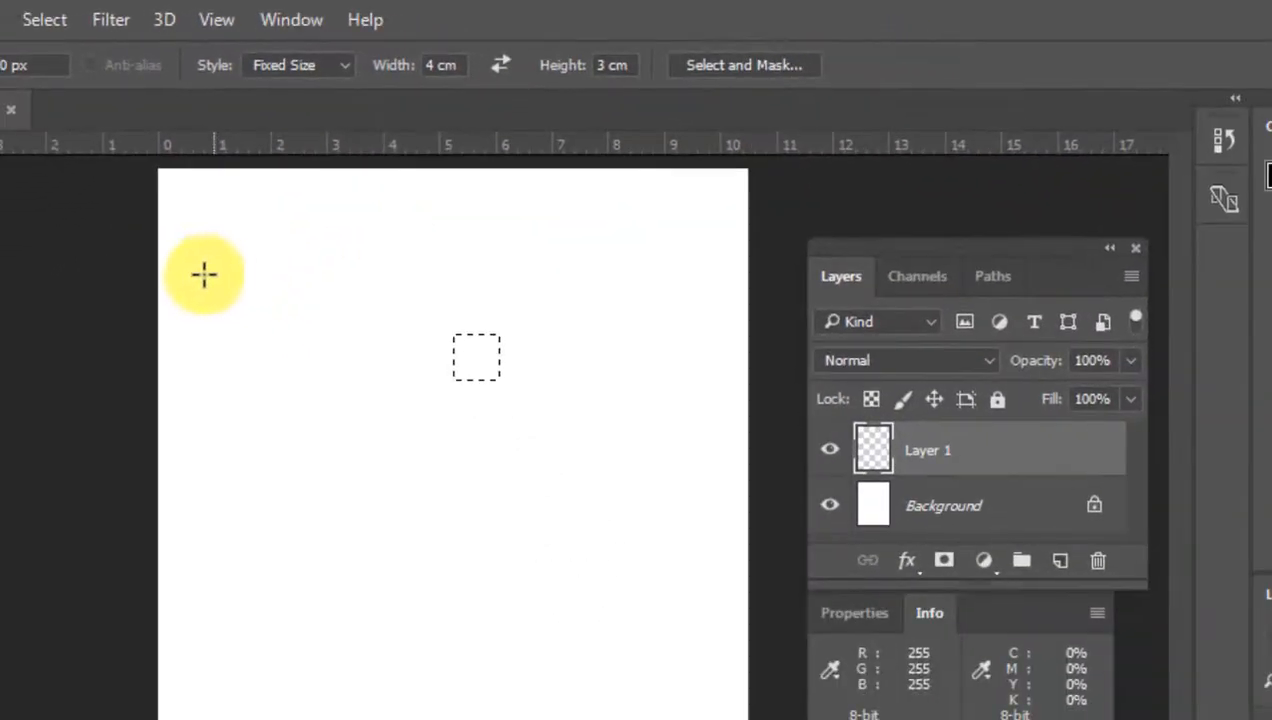
Place the 4 × 3 cm selection near the page's upper-left area and fill it with black.
{"action": "left_click", "coordinate": [264, 245]}
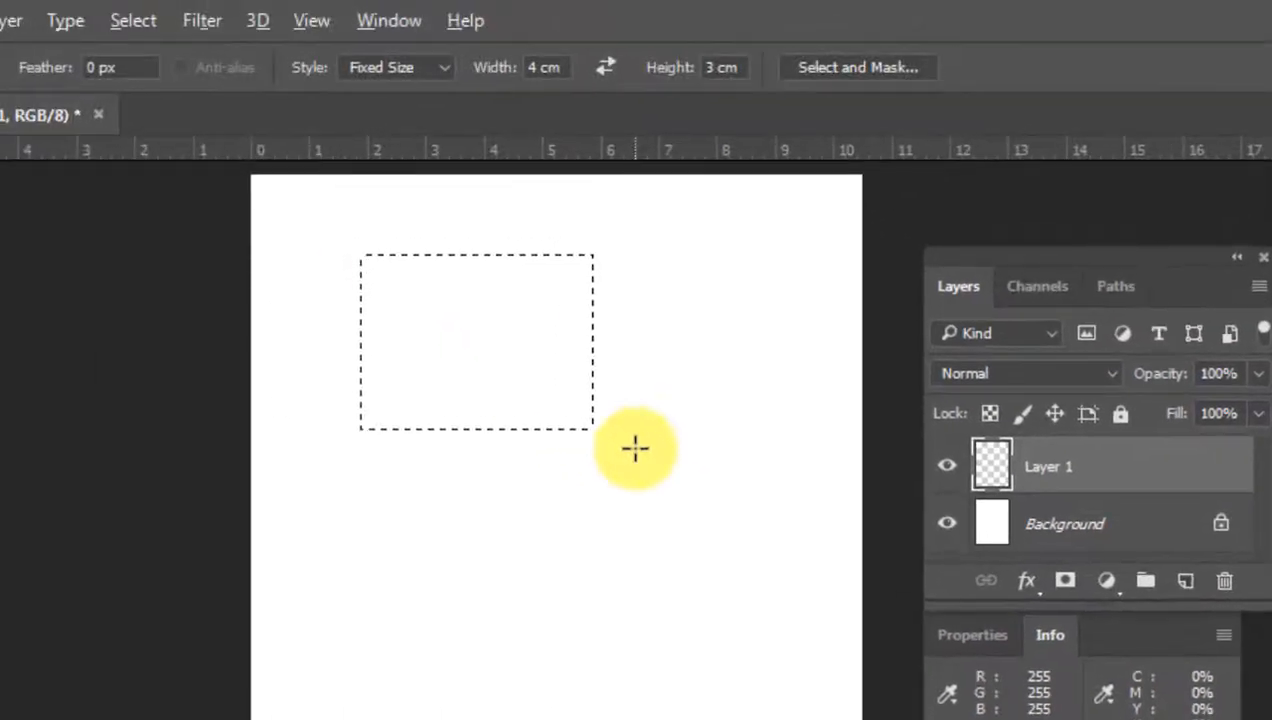
{"action": "key", "text": "alt+BackSpace"}
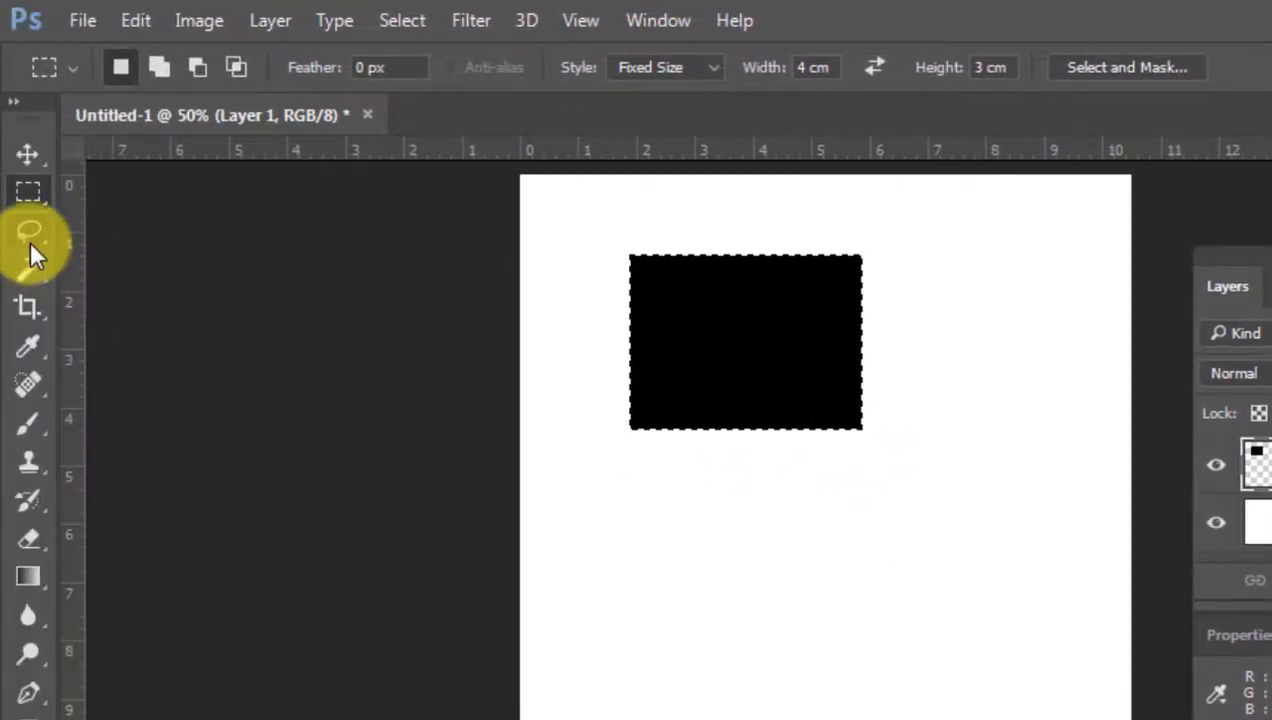
Switch to the Elliptical Marquee tool and place a 64 × 64 px circular selection beside the black rectangle.
{"action": "left_click", "coordinate": [34, 196]}
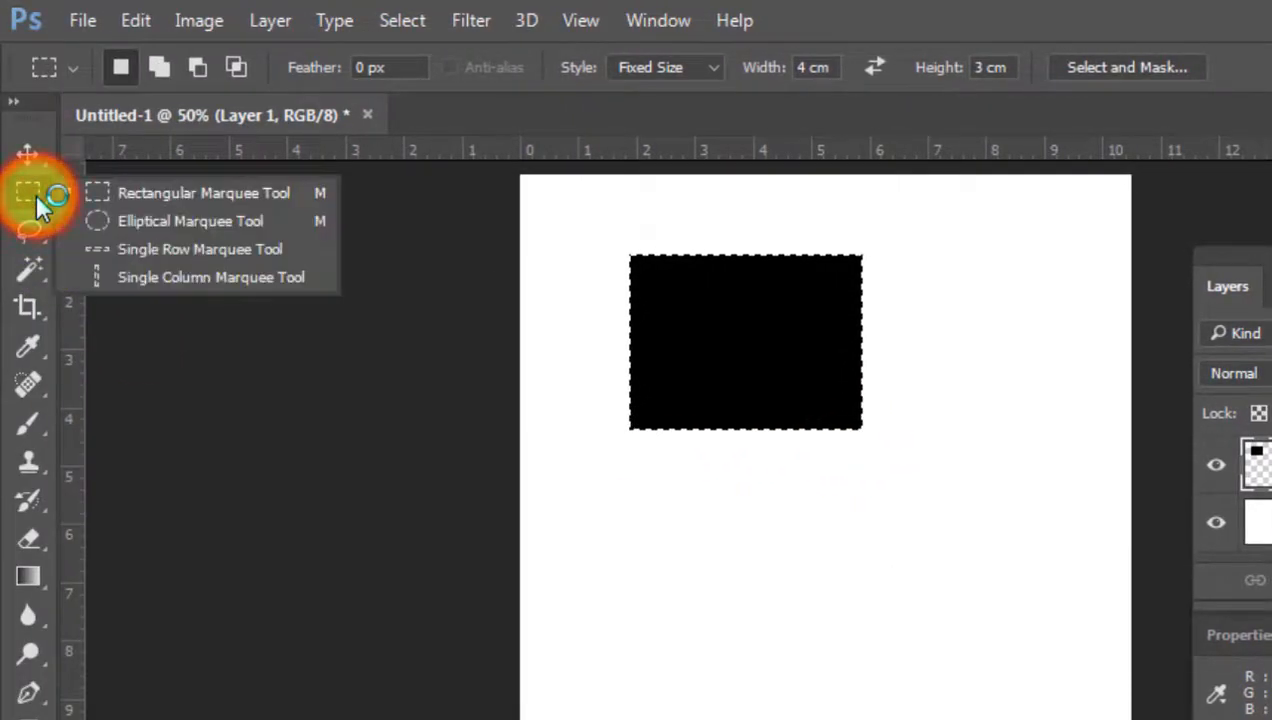
{"action": "left_click", "coordinate": [116, 220]}
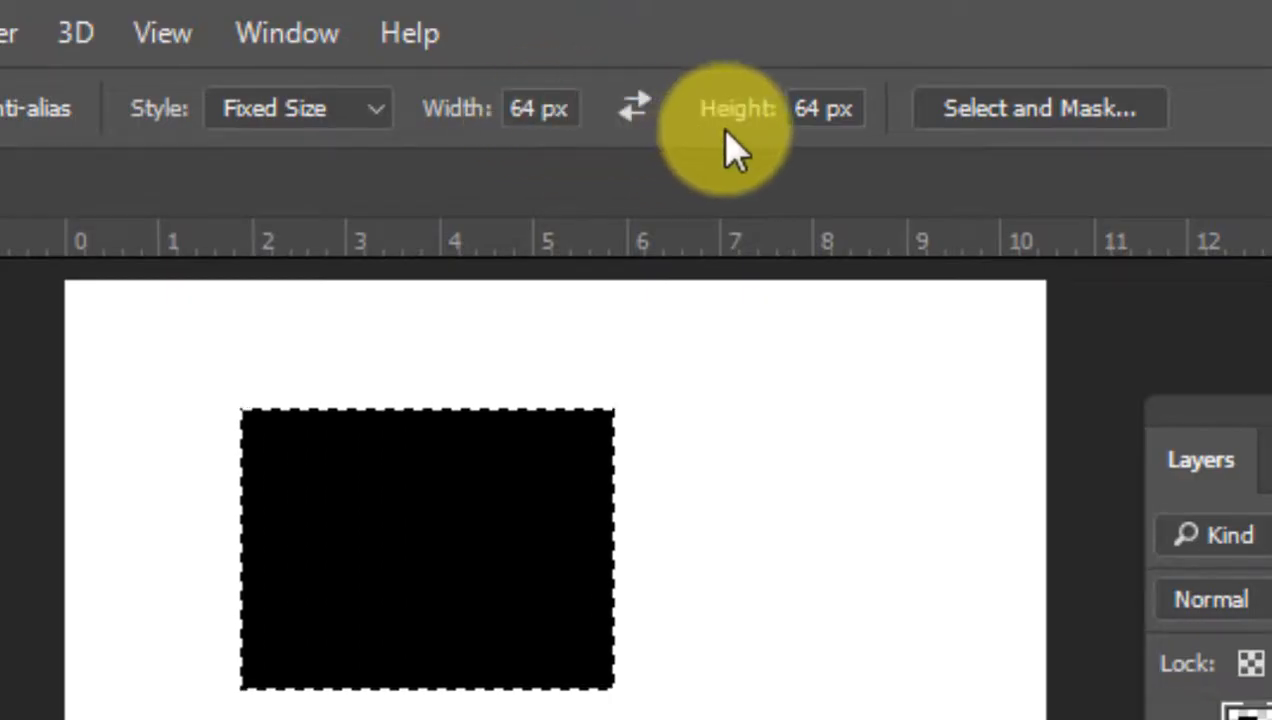
{"action": "left_click", "coordinate": [769, 374]}
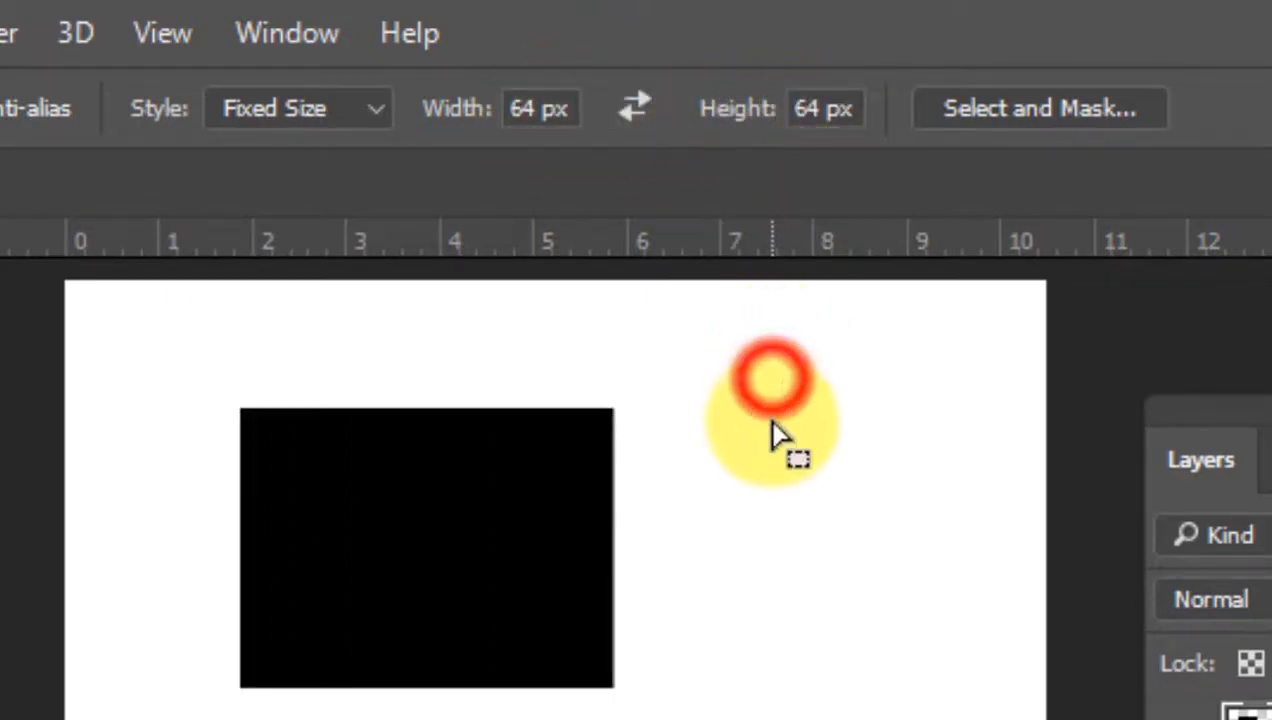
{"action": "left_click", "coordinate": [766, 556]}
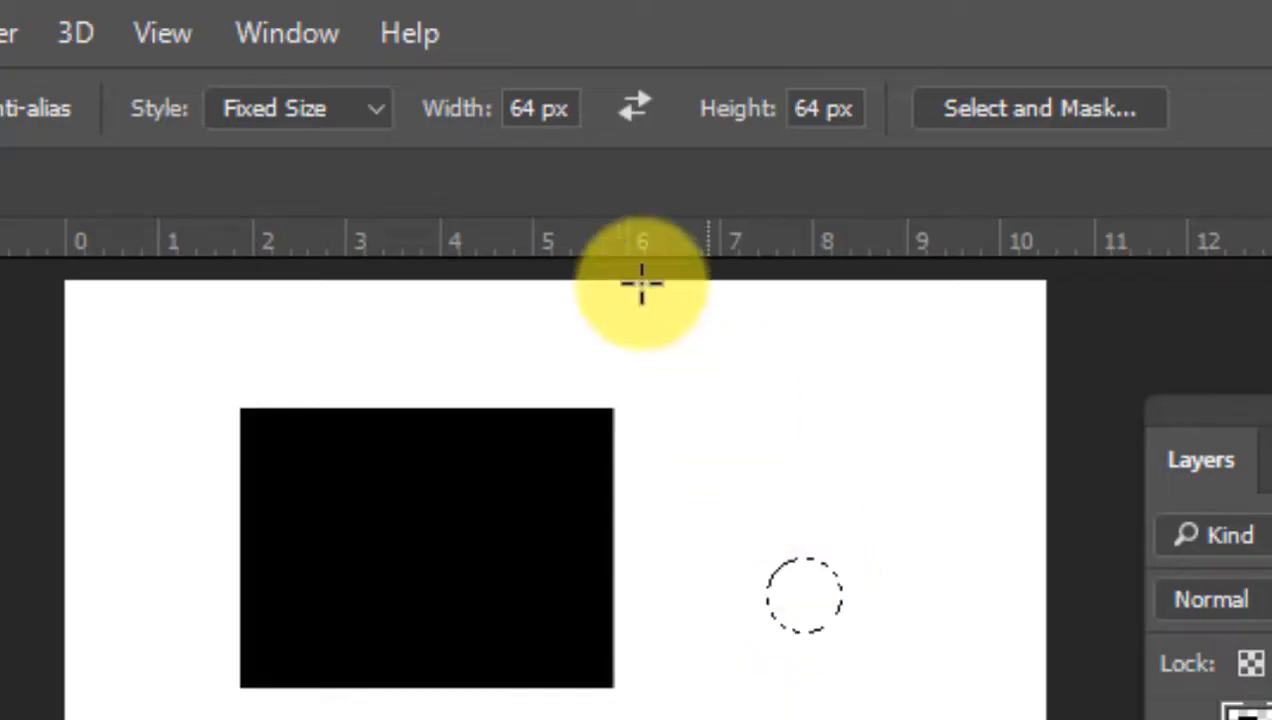
Set the elliptical marquee's fixed size to 3 cm wide and 3 cm high.
{"action": "left_click", "coordinate": [505, 113]}
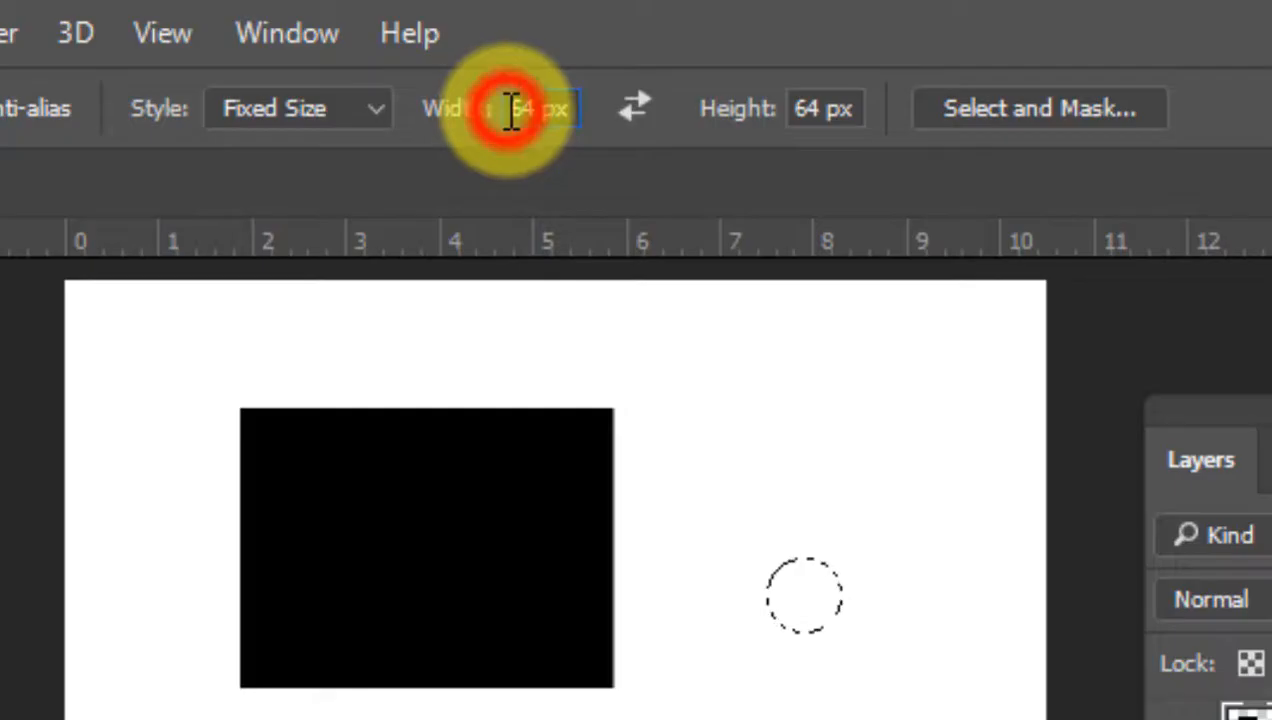
{"action": "left_click", "coordinate": [579, 110]}
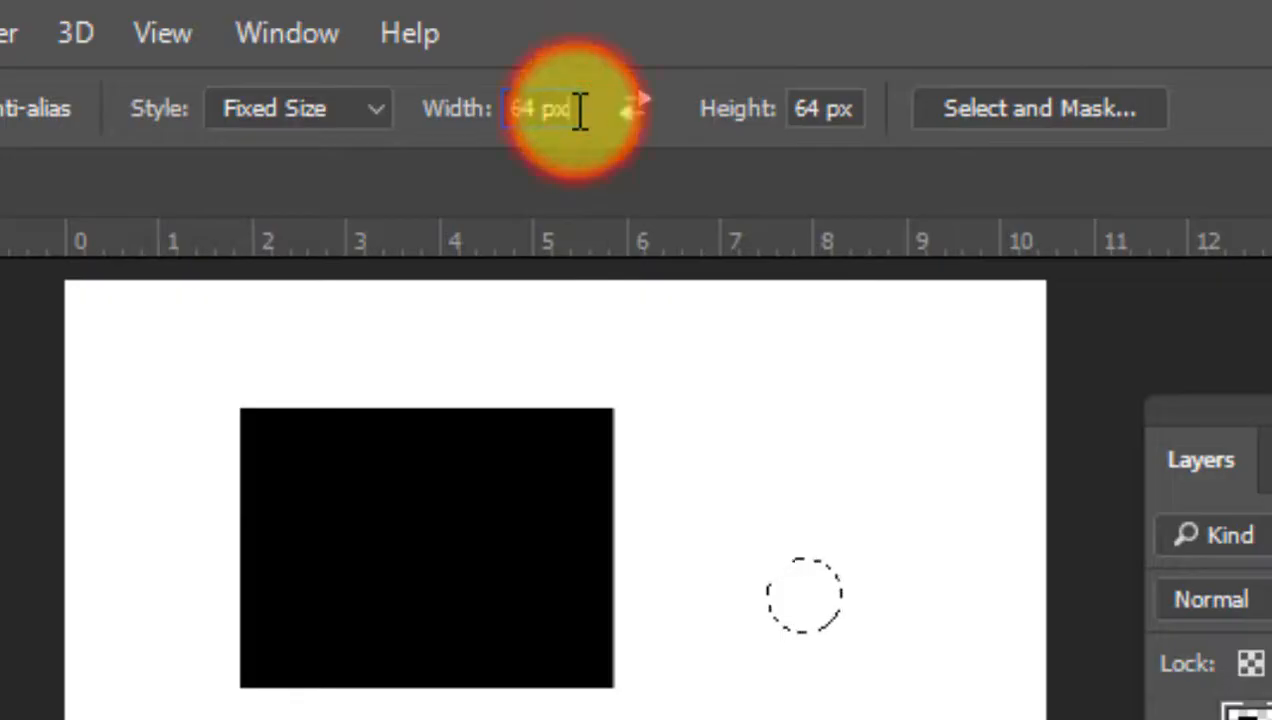
{"action": "left_click", "coordinate": [579, 110]}
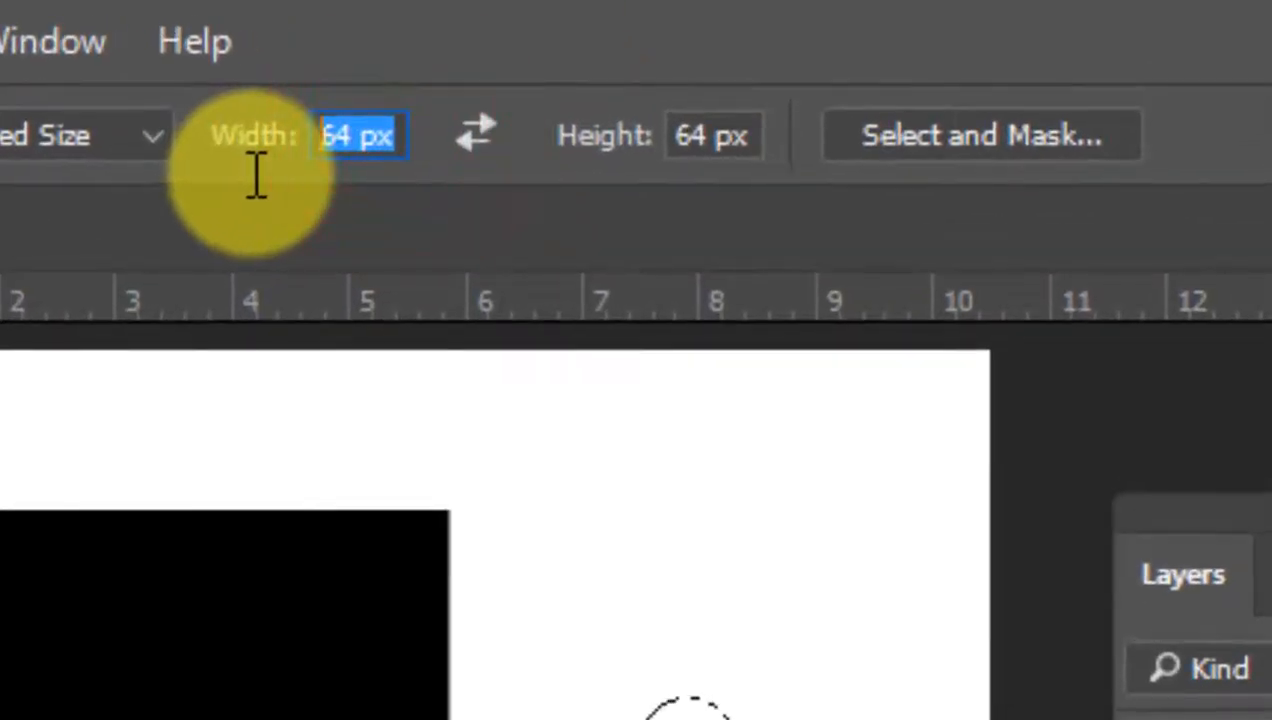
{"action": "type", "text": "3cm"}
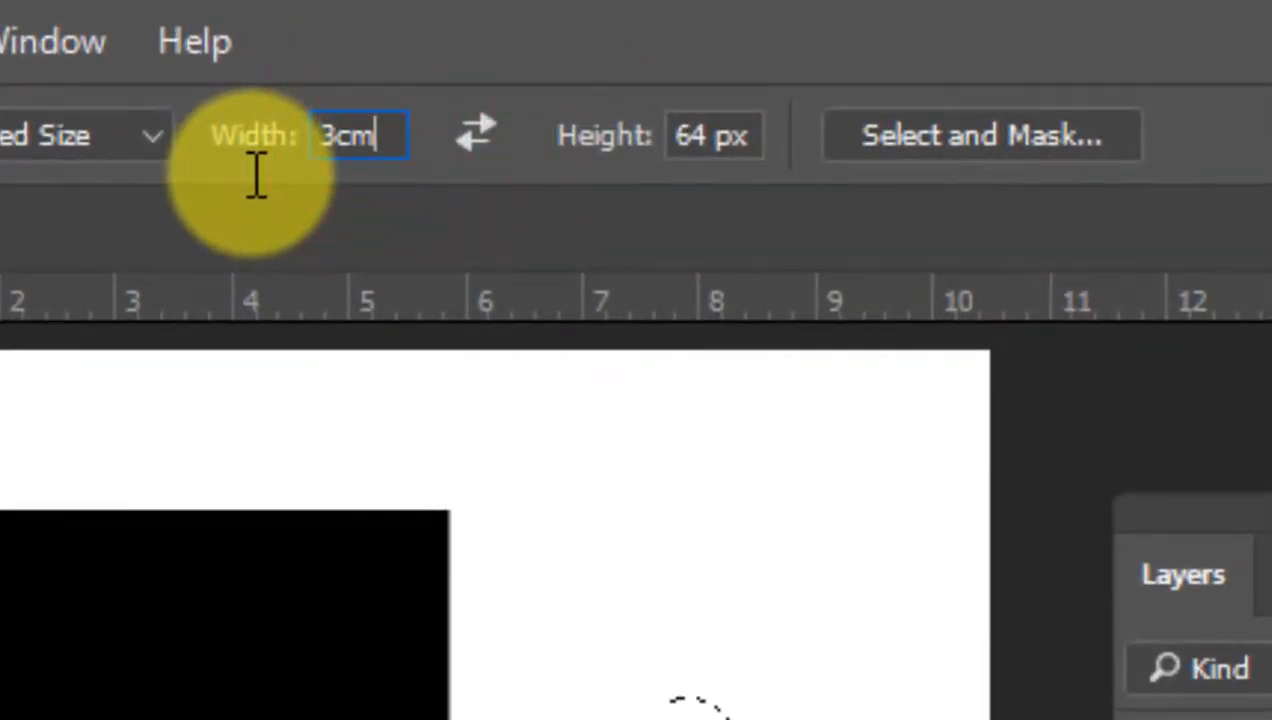
{"action": "left_click", "coordinate": [753, 135]}
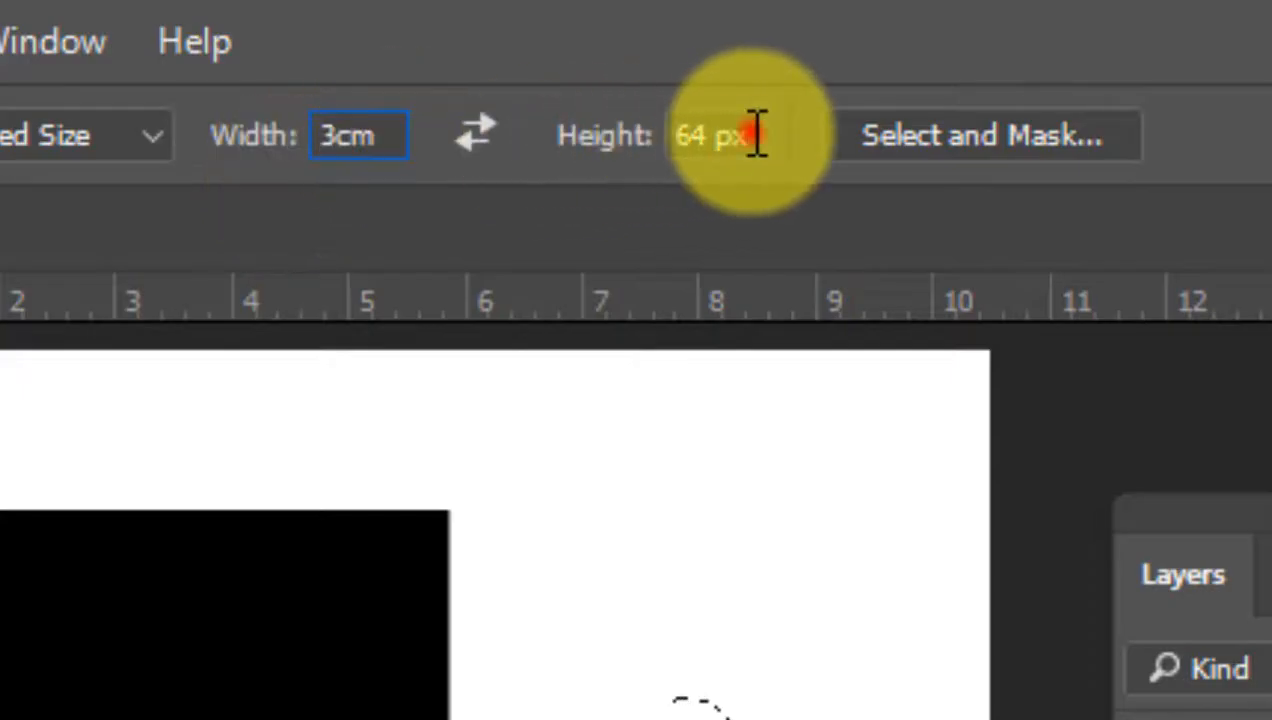
{"action": "left_click_drag", "start_coordinate": [678, 141], "coordinate": [660, 140]}
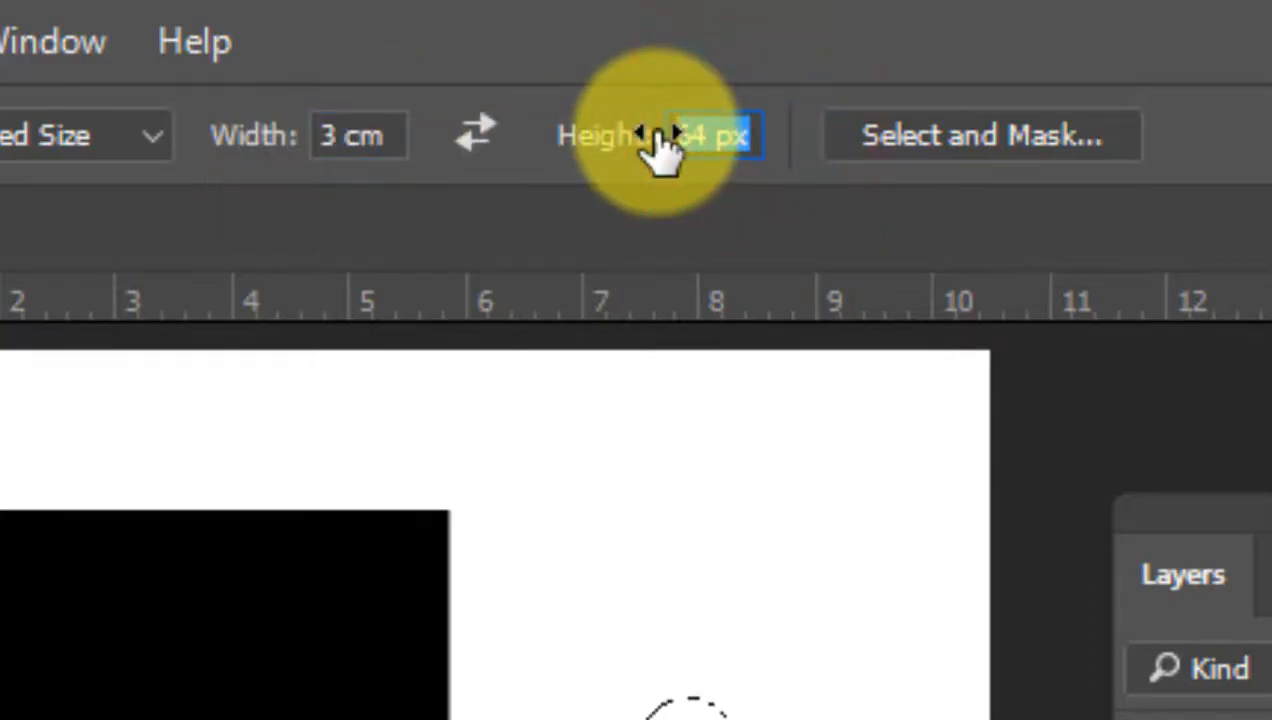
{"action": "type", "text": "3"}
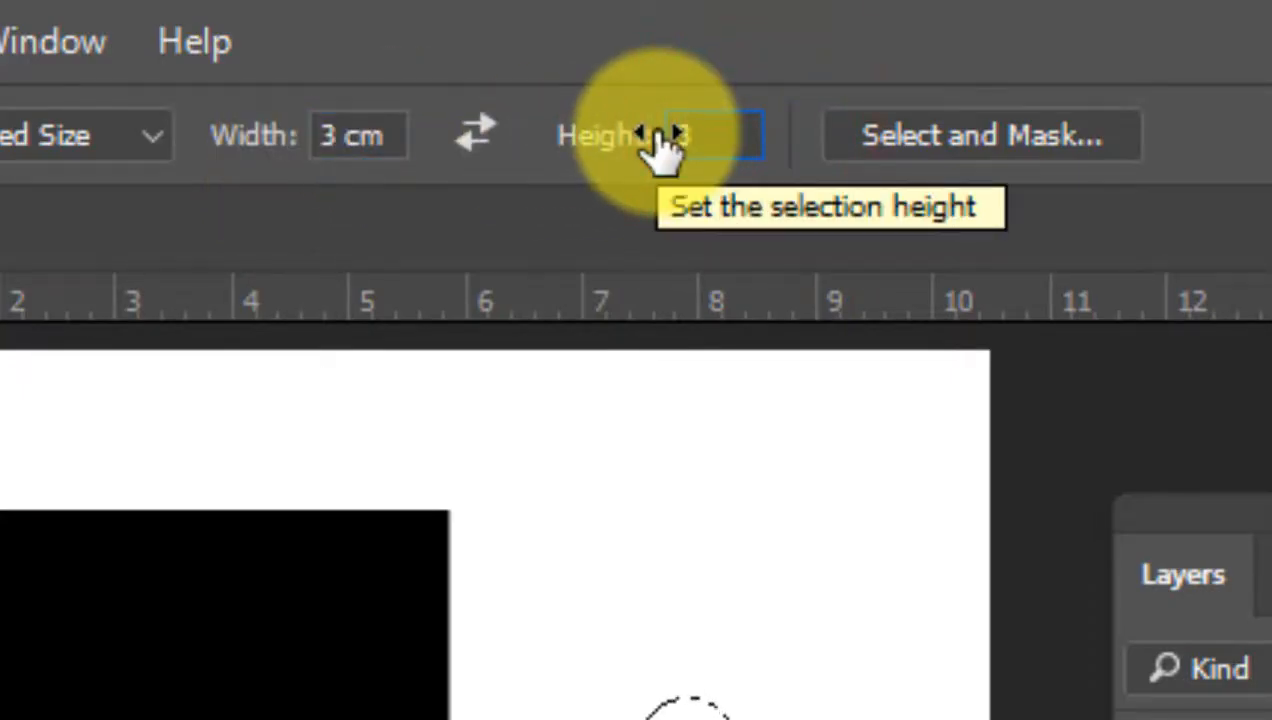
{"action": "type", "text": "cm"}
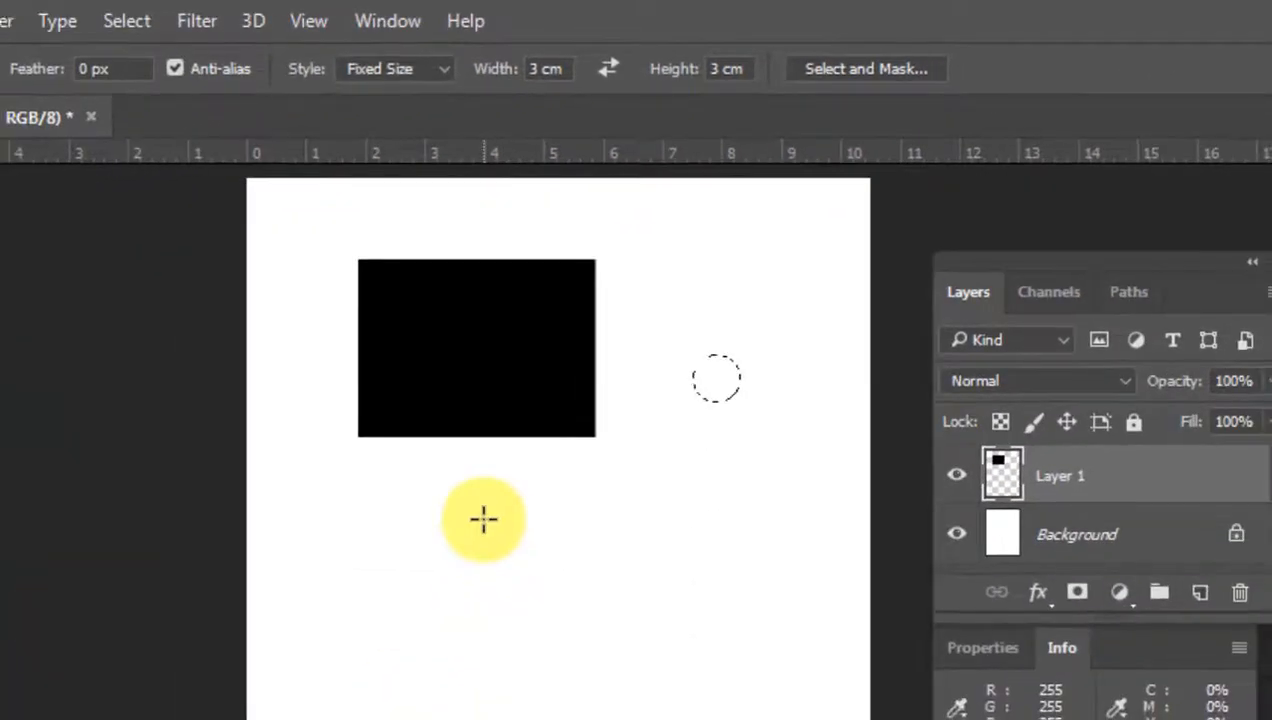
Place the 3 cm circular selection below the rectangle, fill it with black and clear the selection.
{"action": "left_click", "coordinate": [483, 518]}
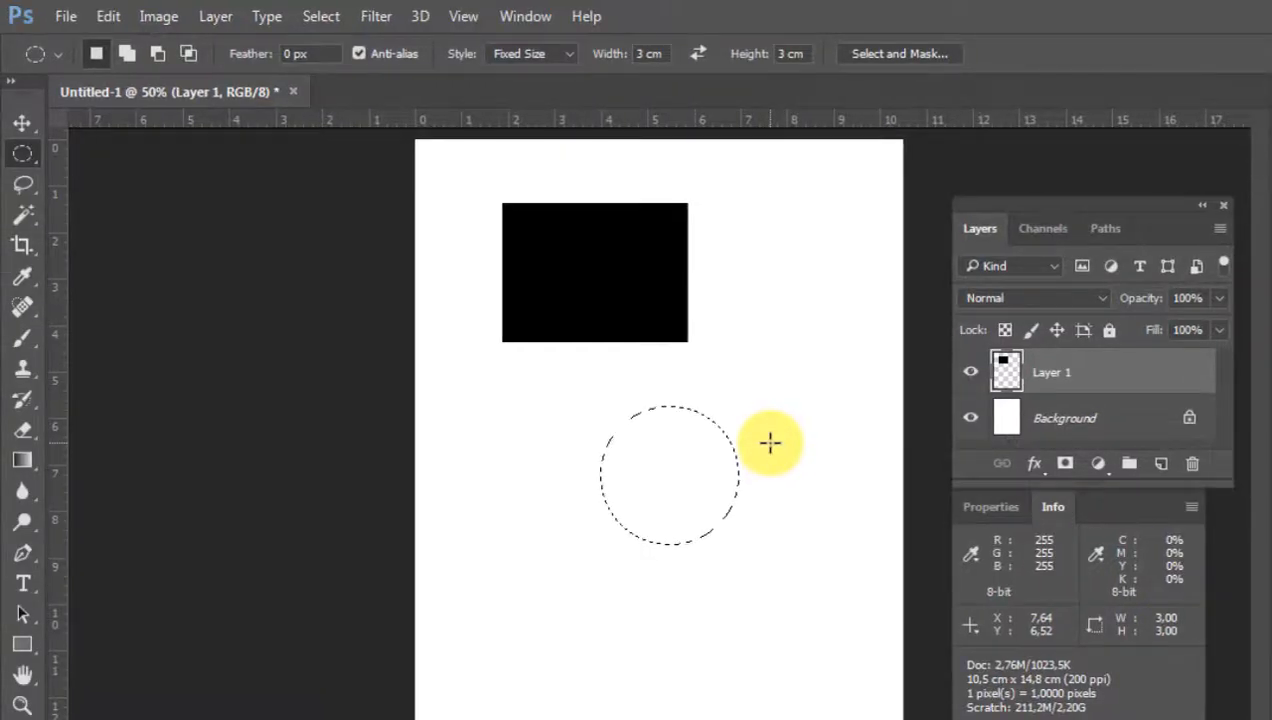
{"action": "key", "text": "alt+BackSpace"}
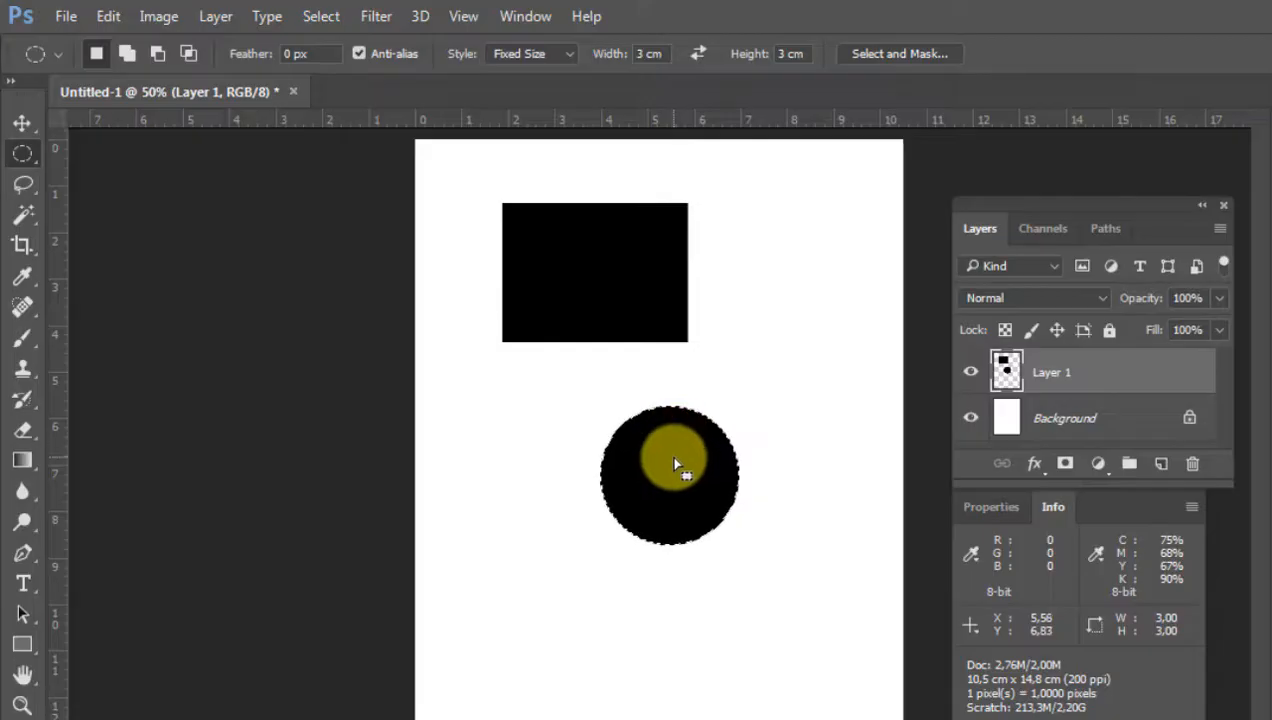
{"action": "key", "text": "ctrl+d"}
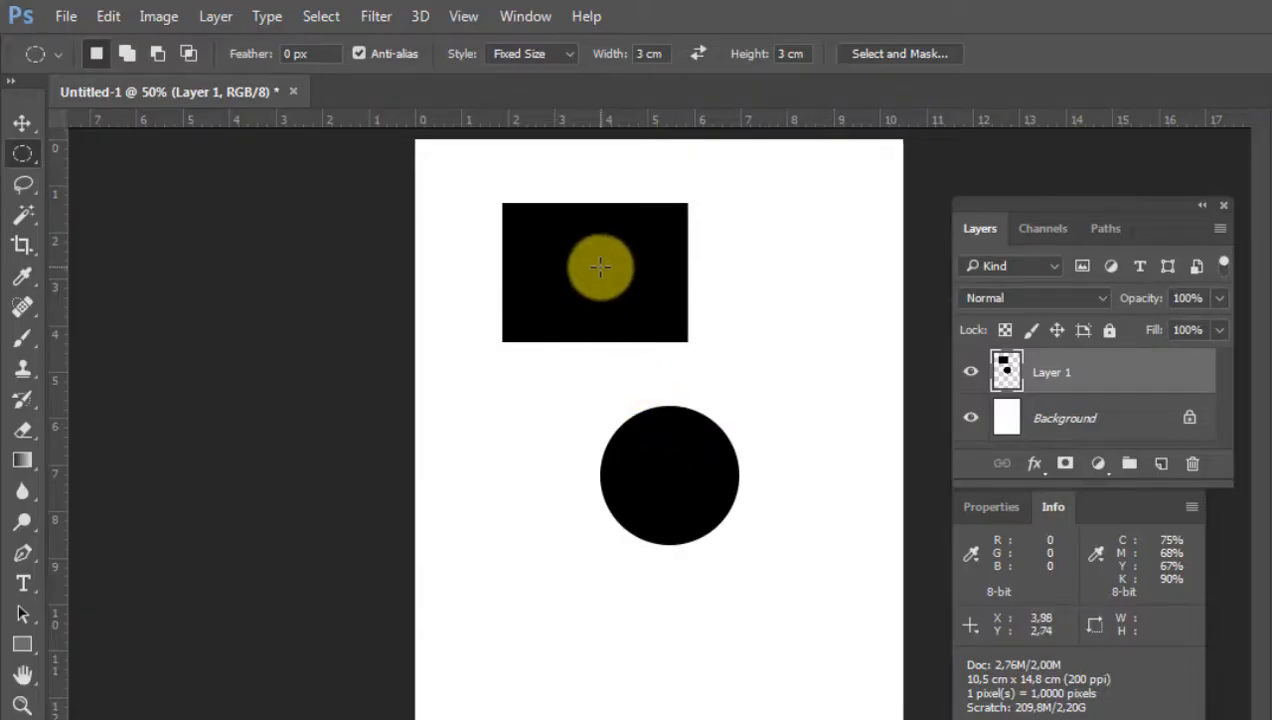
Select the black rectangle with the Magic Wand tool and move it slightly up and to the right.
{"action": "left_click", "coordinate": [27, 220]}
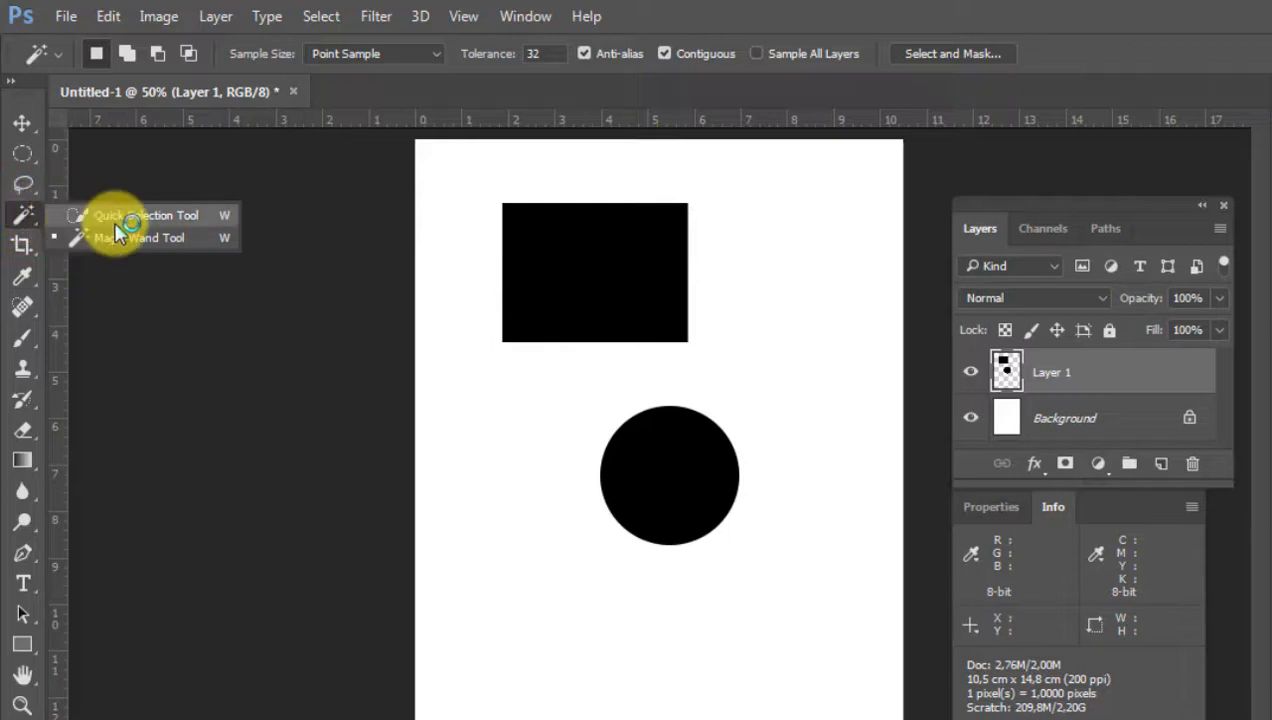
{"action": "left_click", "coordinate": [612, 270]}
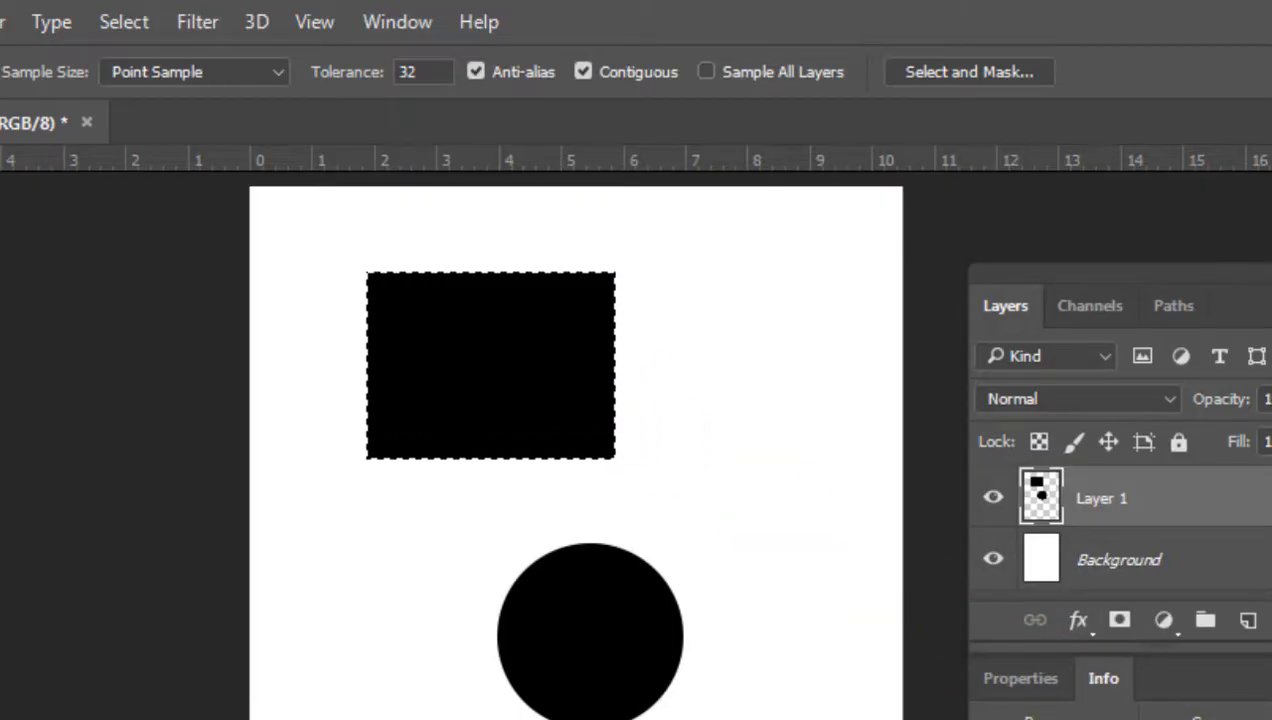
{"action": "key", "text": "v"}
{"action": "left_click_drag", "start_coordinate": [465, 390], "coordinate": [518, 372]}
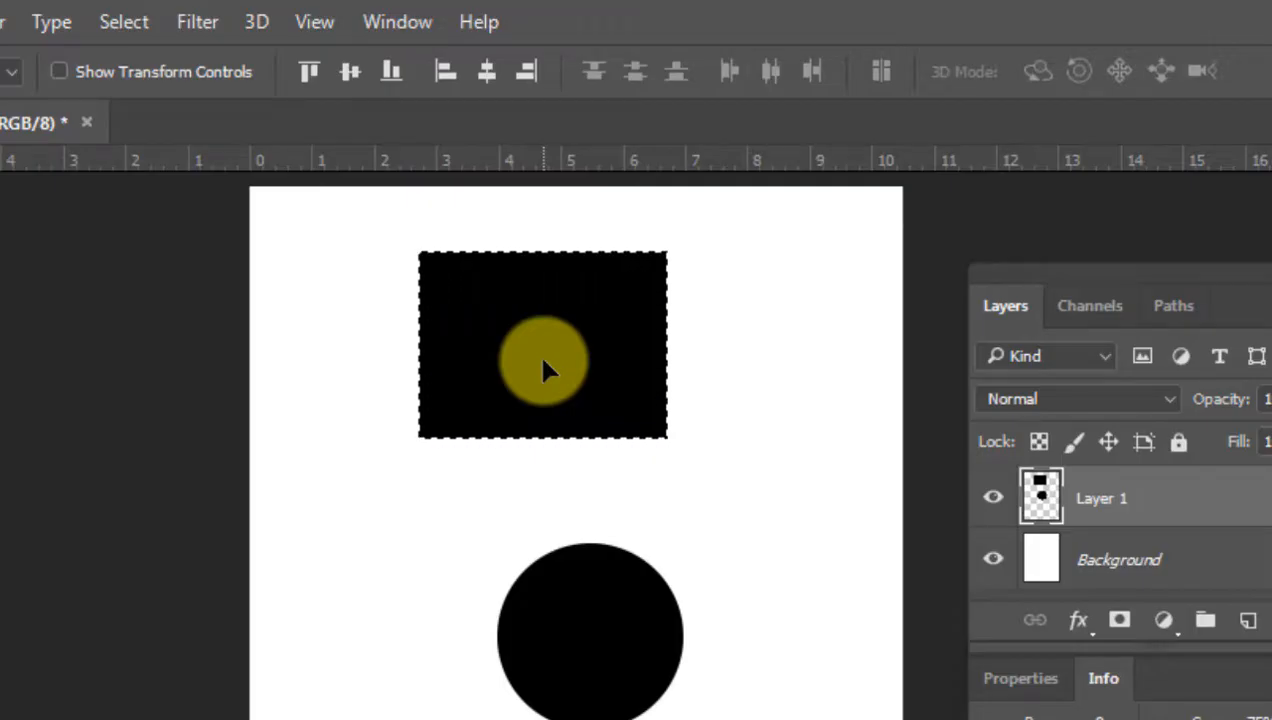
Resize the selected black rectangle to 2 cm wide and 2 cm high with Free Transform and apply it.
{"action": "key", "text": "ctrl"}
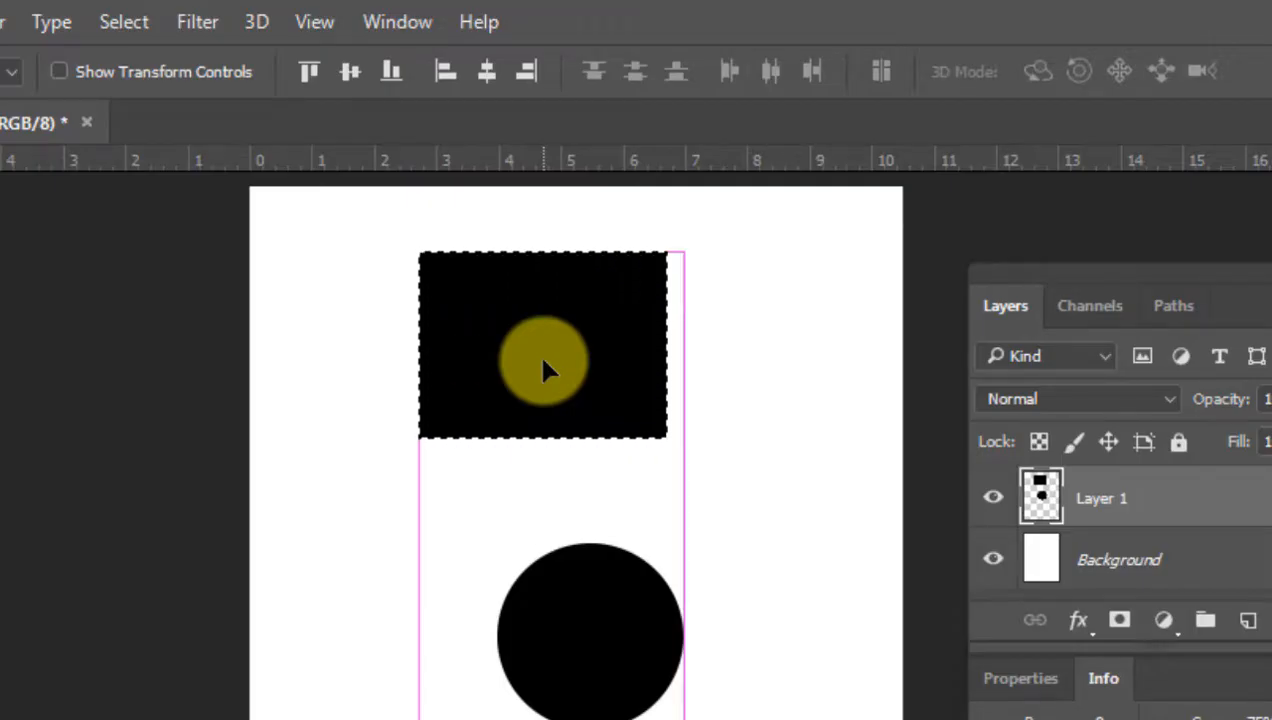
{"action": "key", "text": "ctrl+t"}
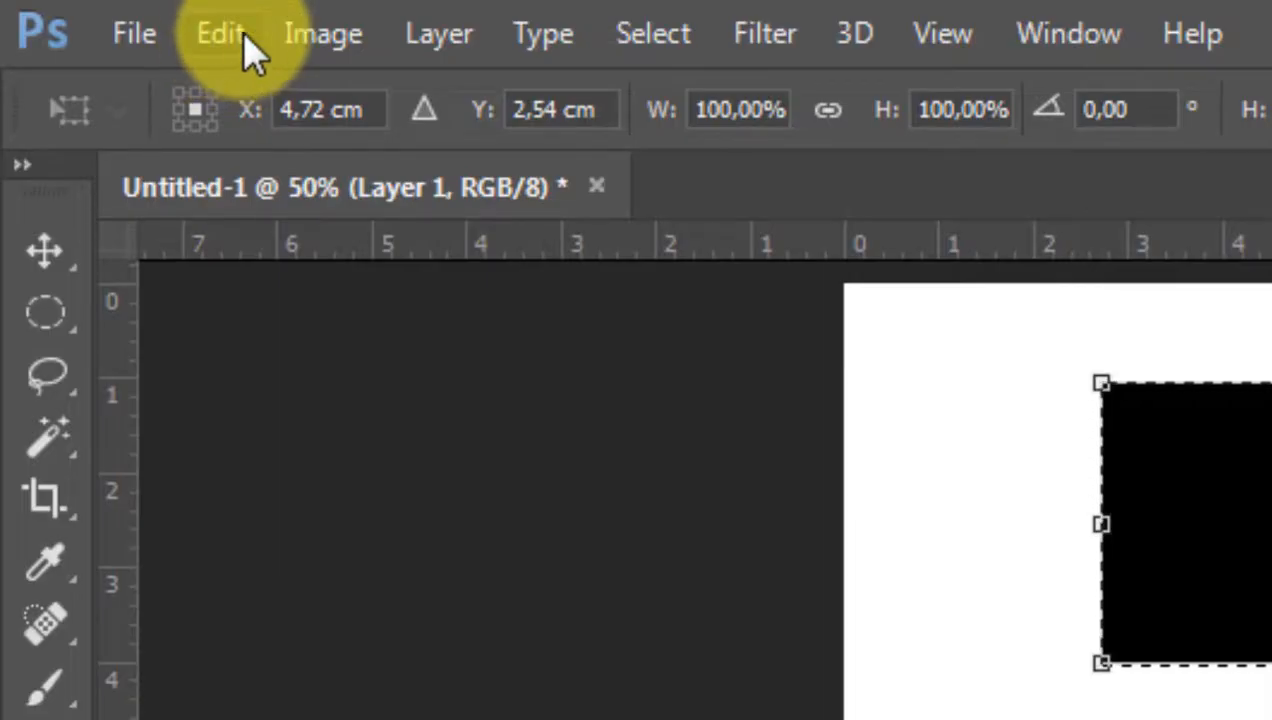
{"action": "left_click", "coordinate": [305, 45]}
{"action": "mouse_move", "coordinate": [220, 50]}
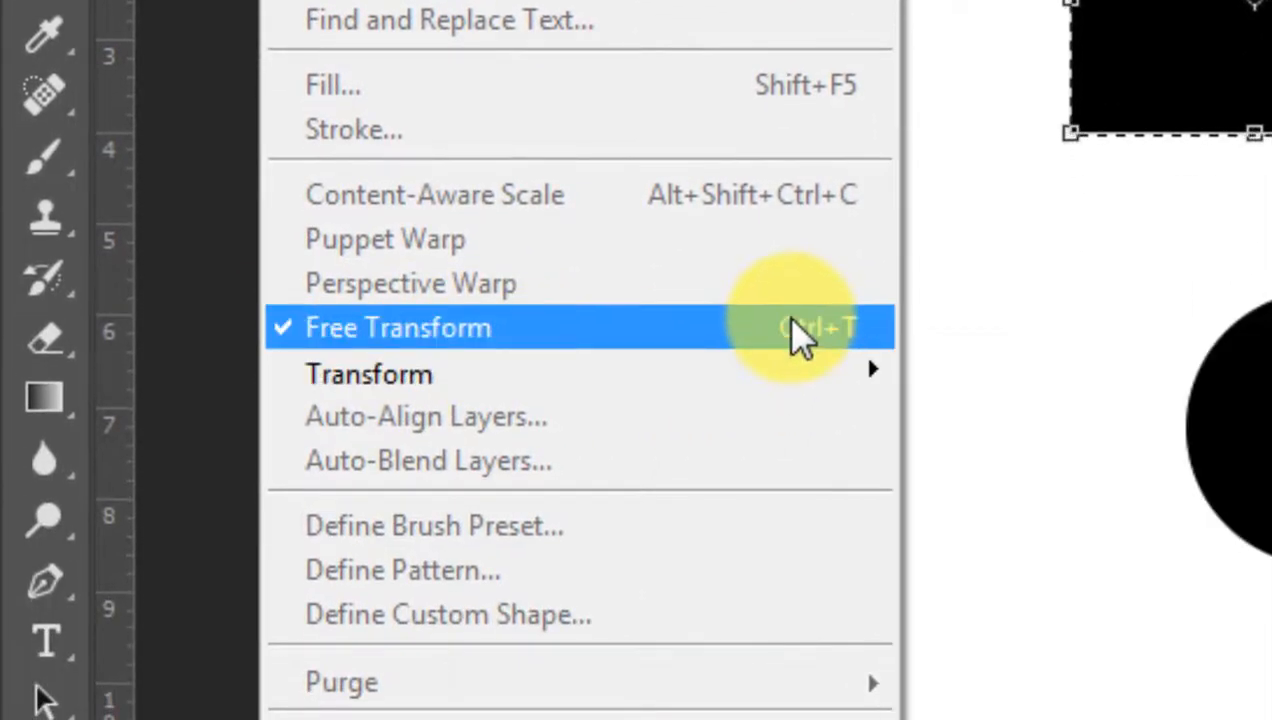
{"action": "left_click", "coordinate": [810, 330]}
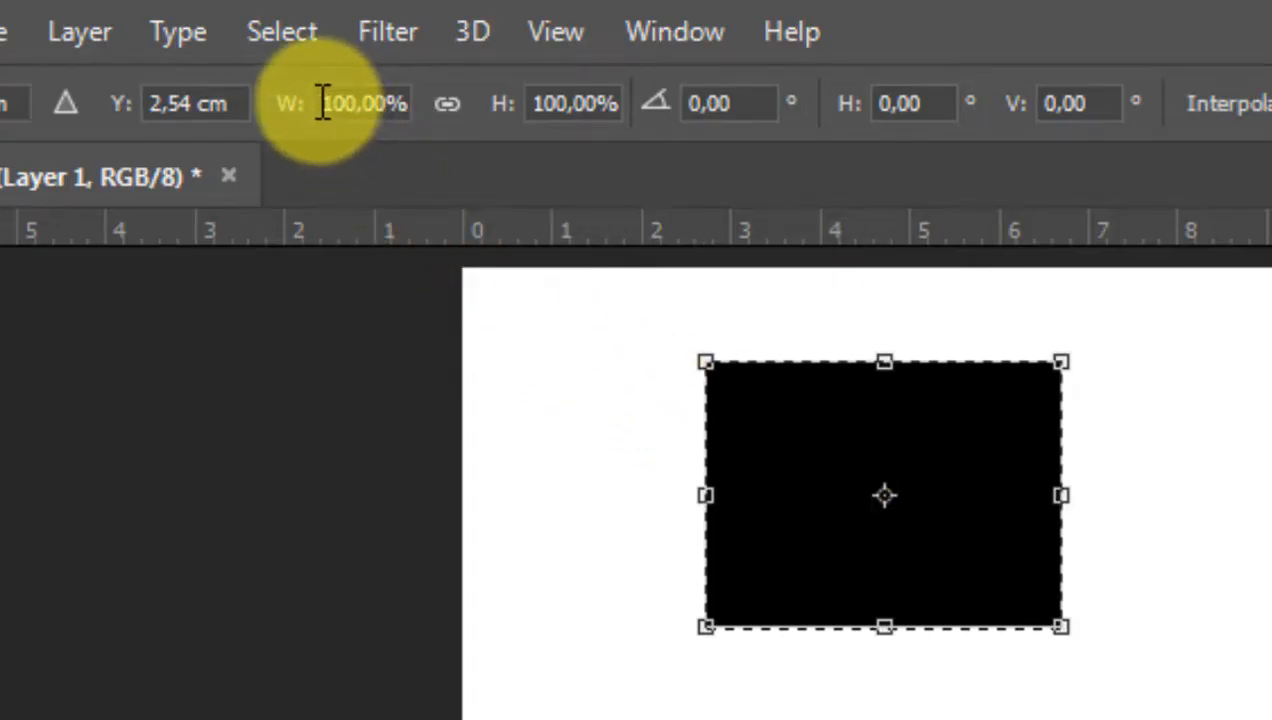
{"action": "left_click_drag", "start_coordinate": [322, 103], "coordinate": [398, 100]}
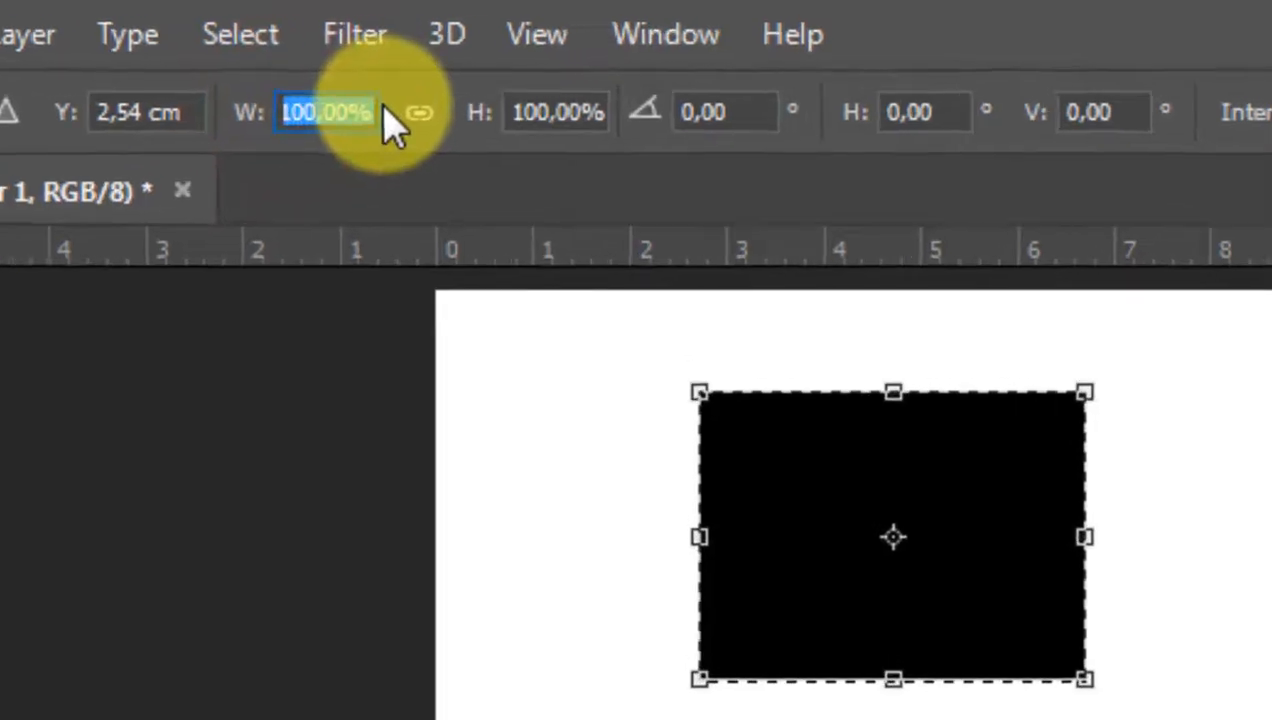
{"action": "type", "text": "2"}
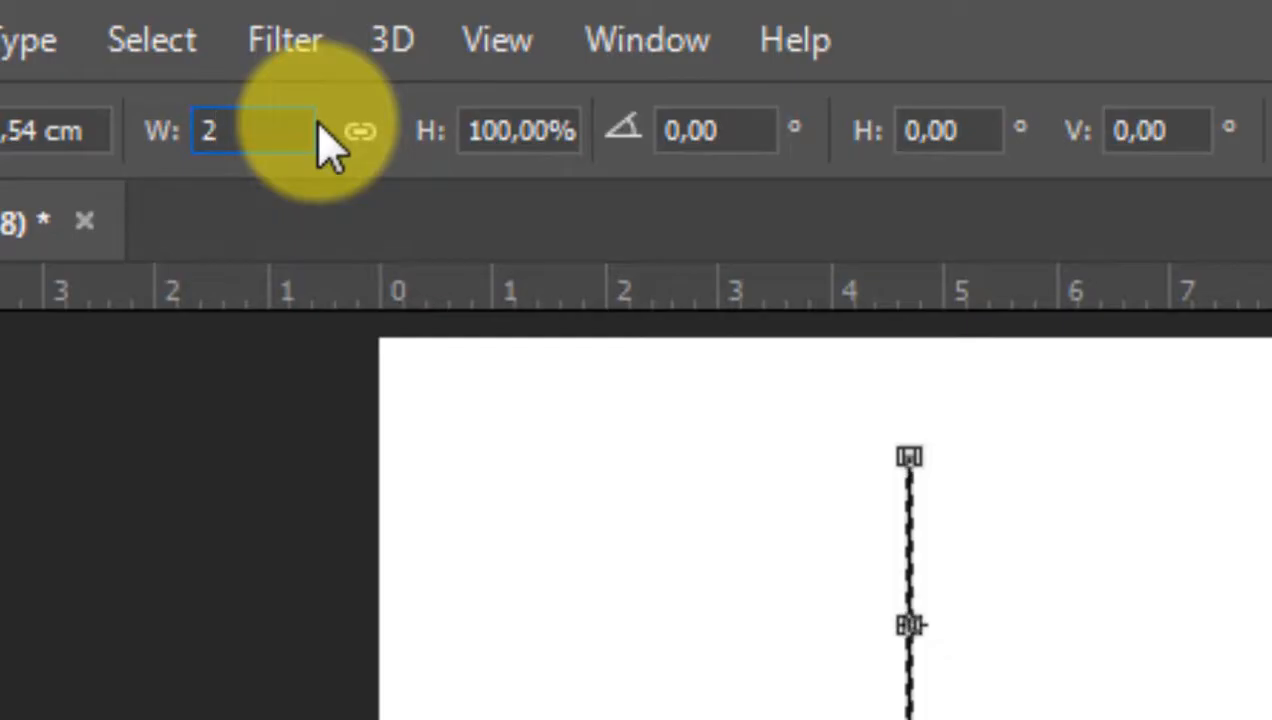
{"action": "type", "text": "cm"}
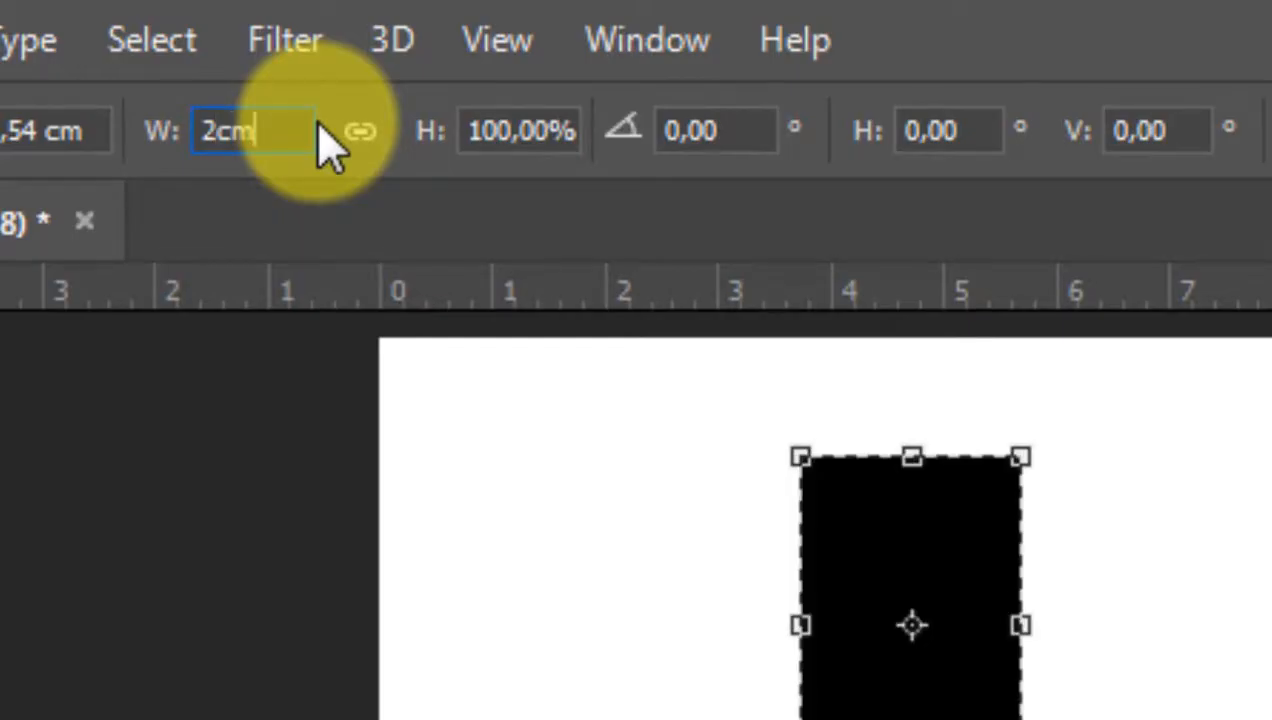
{"action": "left_click", "coordinate": [474, 131]}
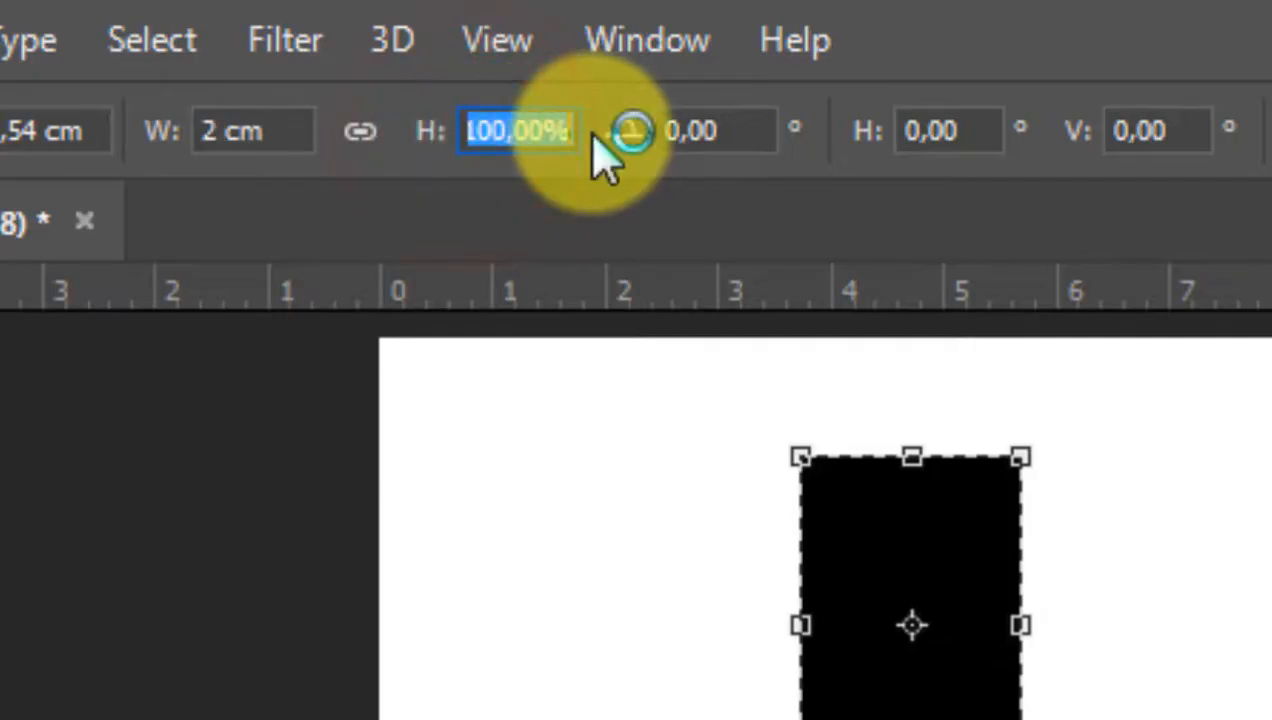
{"action": "type", "text": "2"}
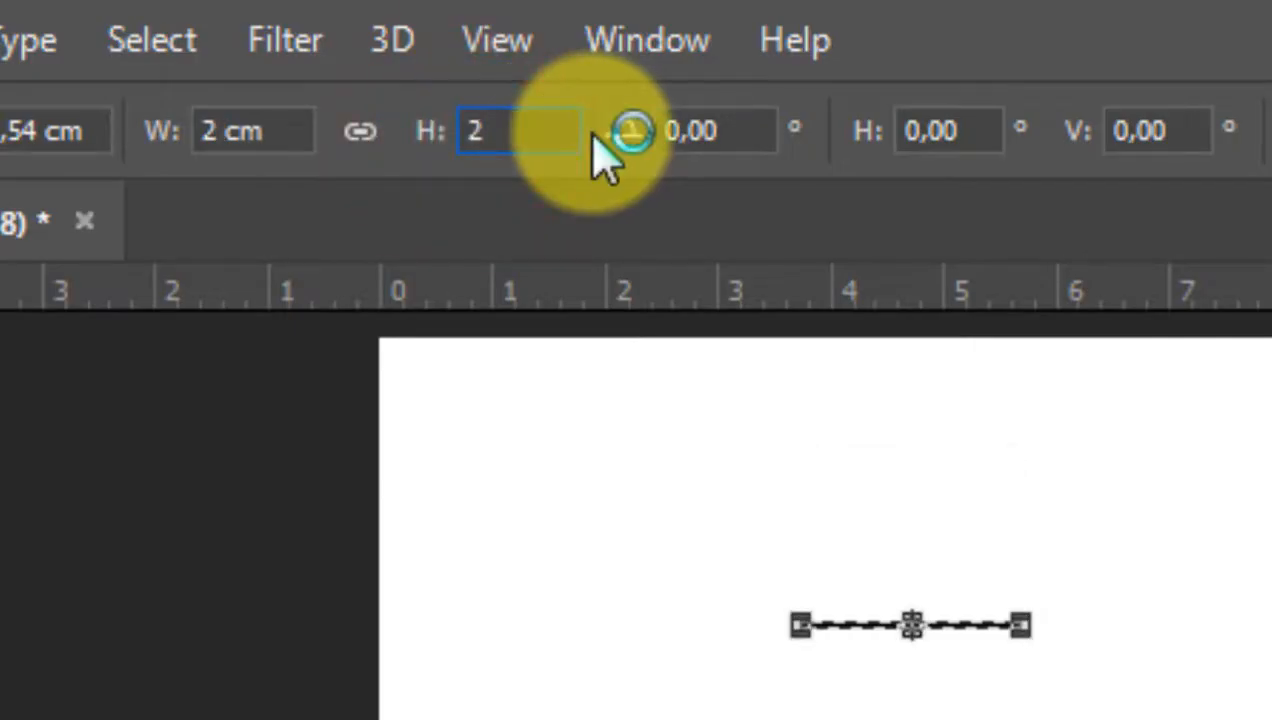
{"action": "type", "text": "cm"}
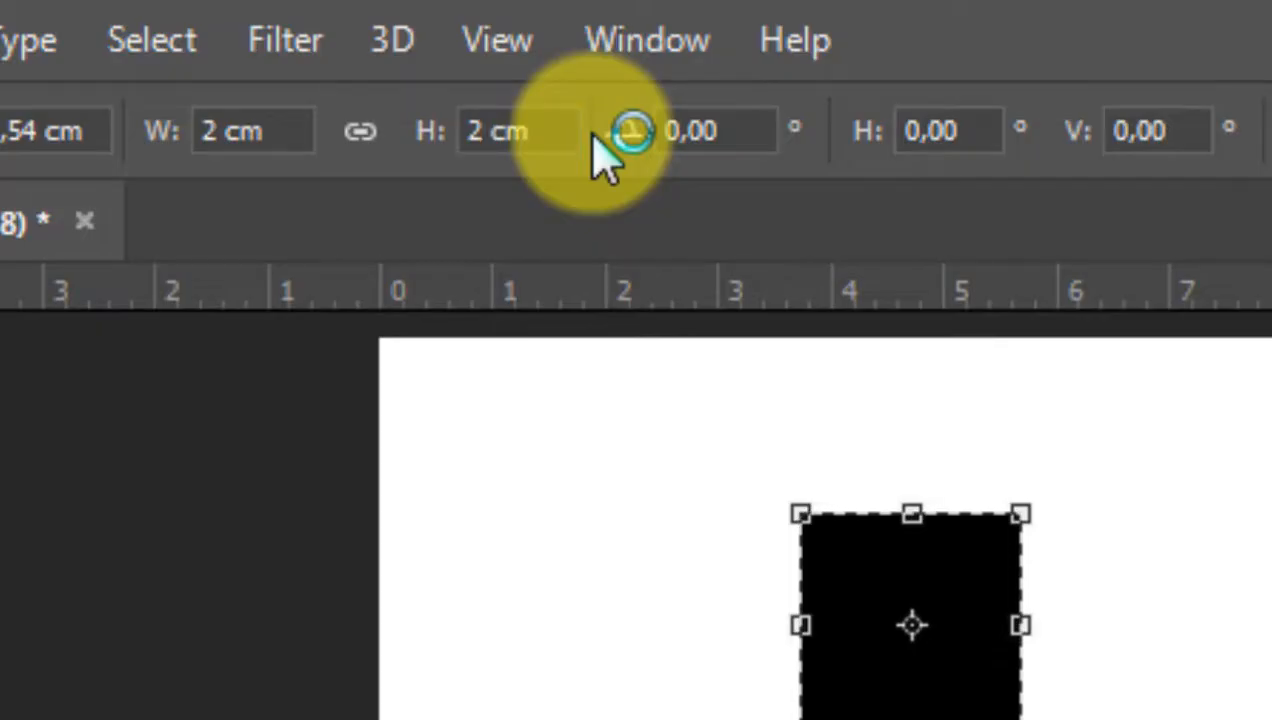
{"action": "key", "text": "Return"}
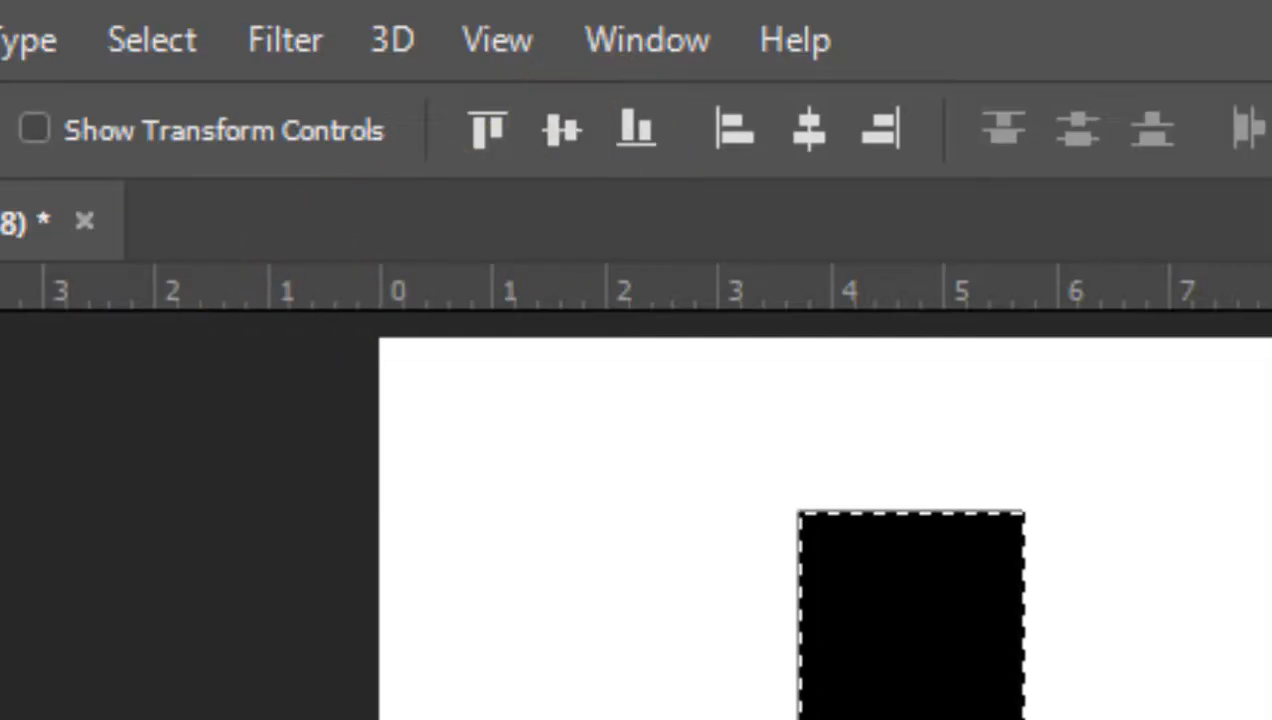
Move the selected black square up and to the left, near the canvas's upper-left area.
{"action": "left_click_drag", "start_coordinate": [942, 650], "coordinate": [696, 674]}
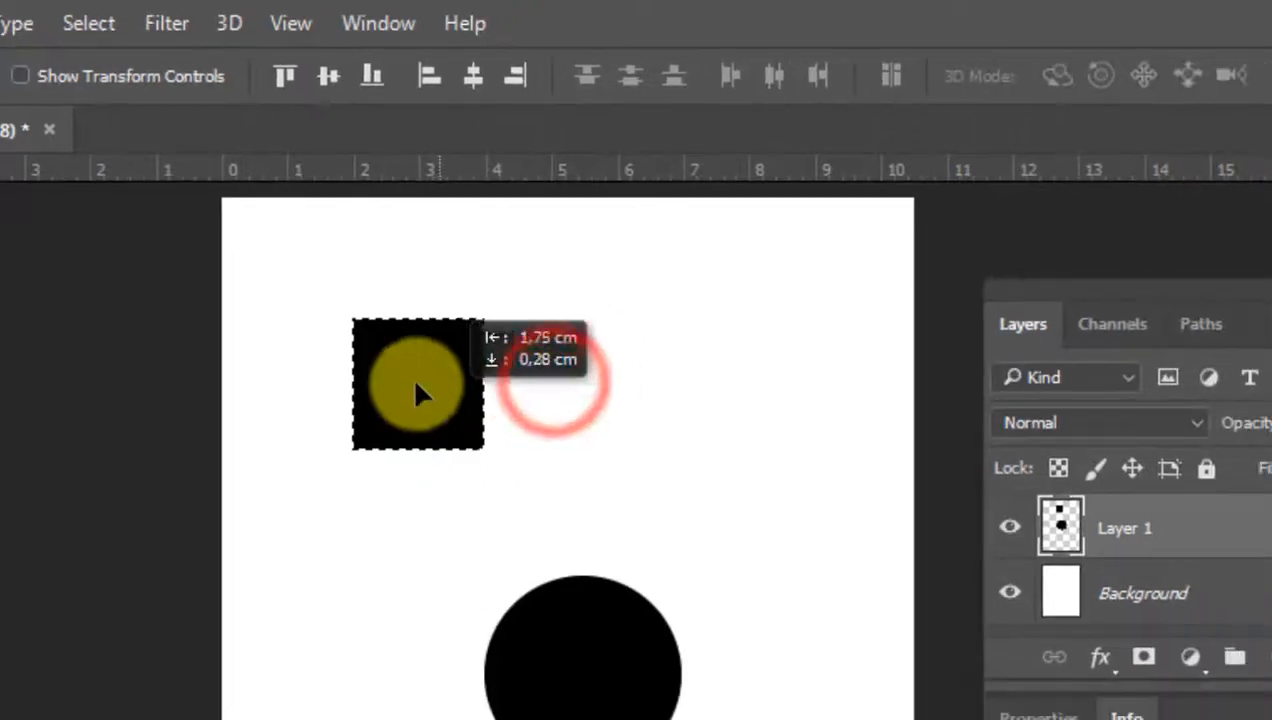
{"action": "left_click_drag", "start_coordinate": [414, 381], "coordinate": [390, 365]}
{"action": "left_click_drag", "start_coordinate": [539, 684], "coordinate": [537, 672]}
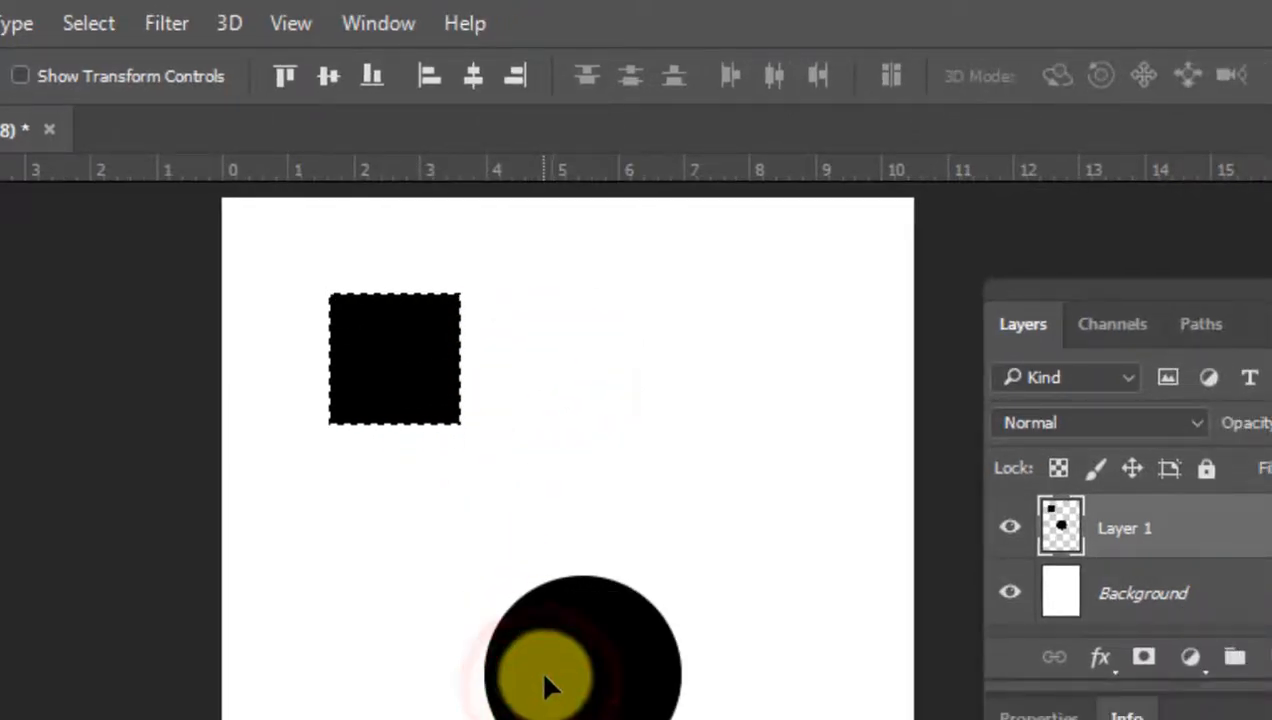
Select the black circle with the Magic Wand tool and move it up, below and to the right of the square.
{"action": "key", "text": "w"}
{"action": "left_click", "coordinate": [576, 695]}
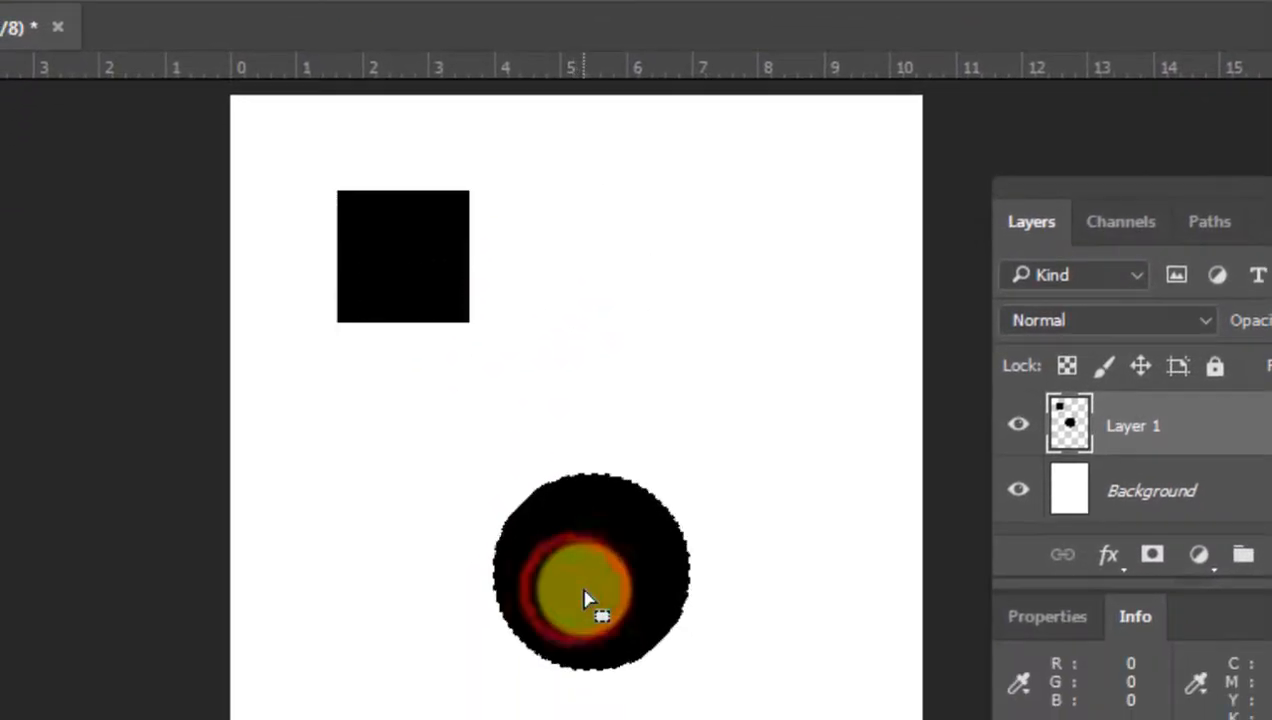
{"action": "left_click_drag", "start_coordinate": [585, 592], "coordinate": [619, 433]}
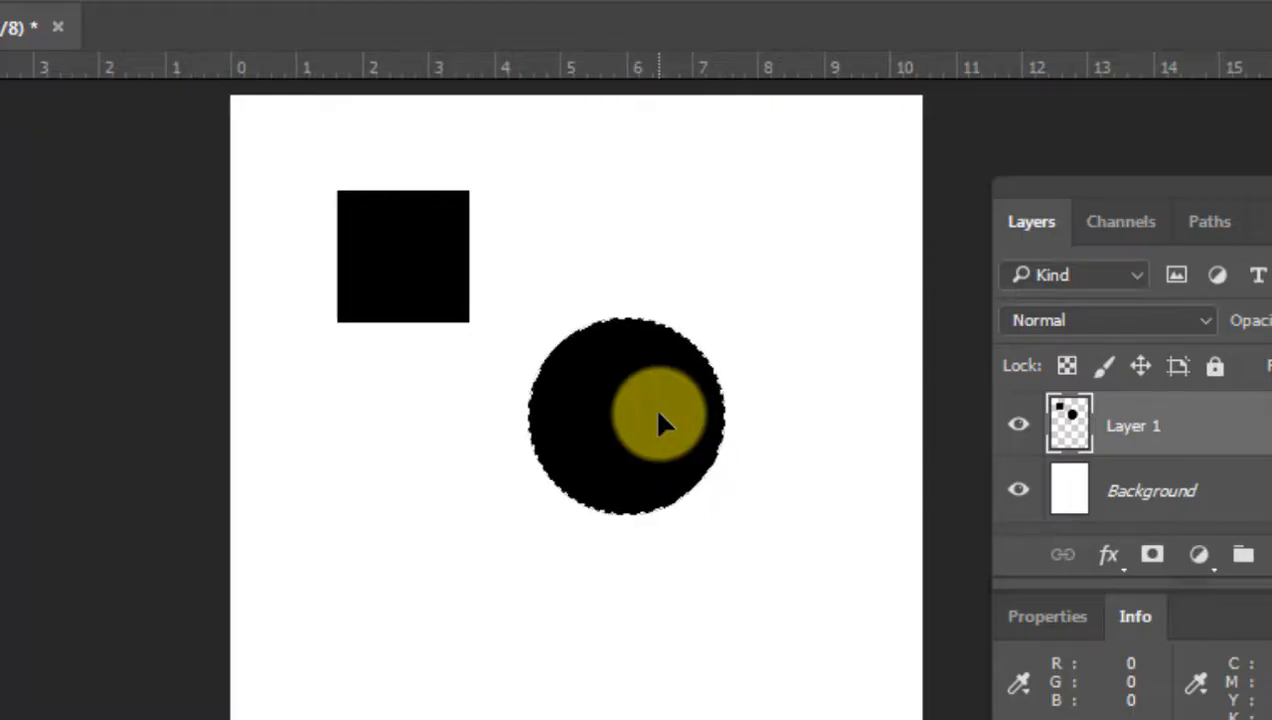
{"action": "left_click_drag", "start_coordinate": [658, 414], "coordinate": [601, 476]}
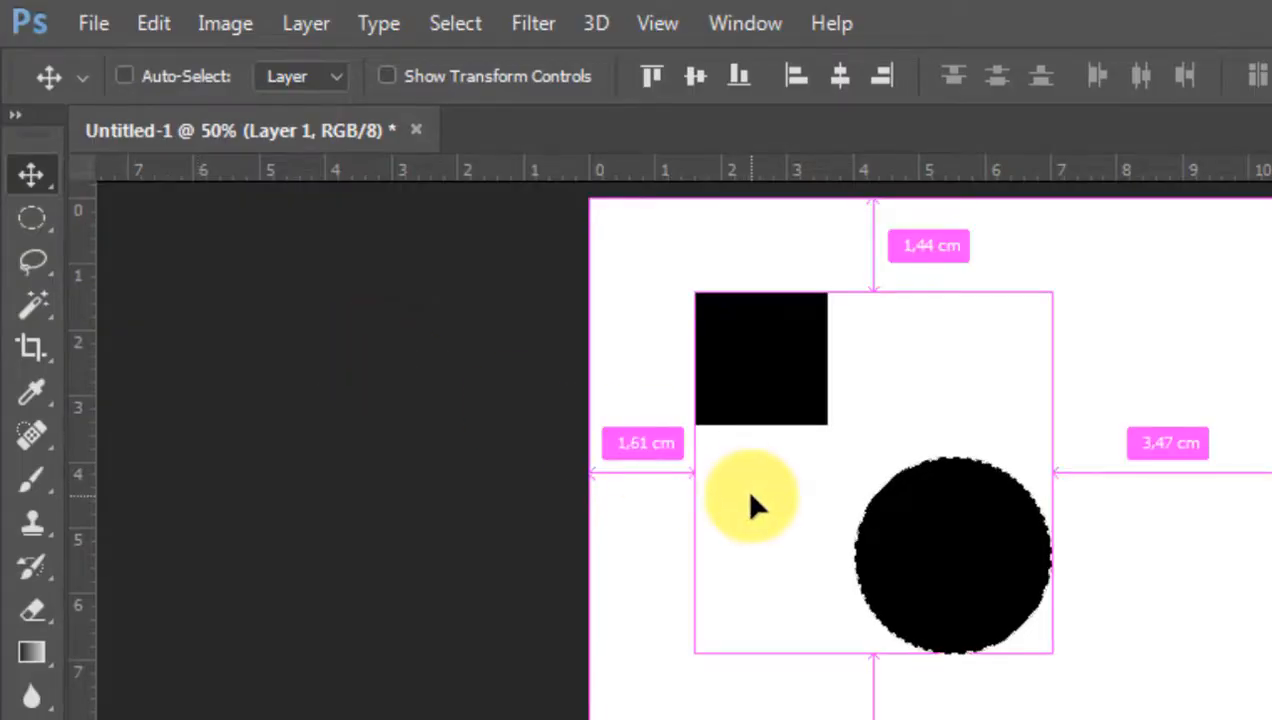
Stretch the selected circle to a width of 5 cm with Free Transform and apply the transformation.
{"action": "key", "text": "ctrl+t"}
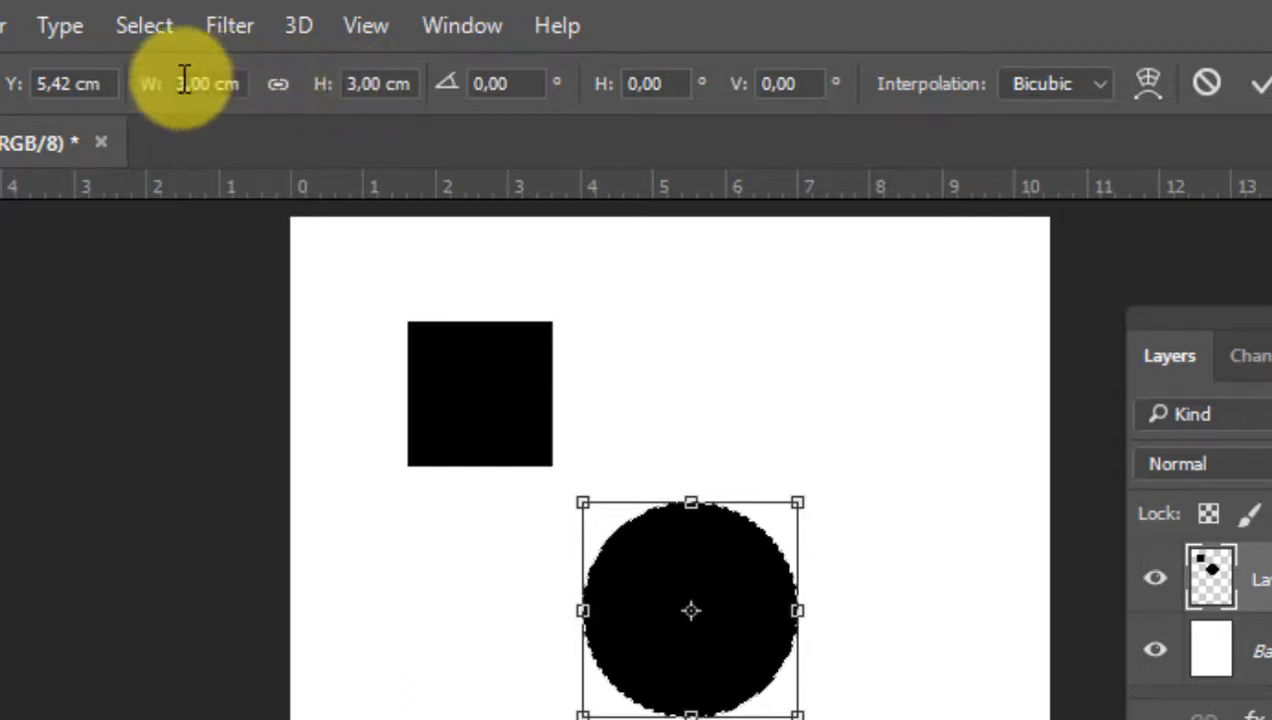
{"action": "left_click_drag", "start_coordinate": [188, 77], "coordinate": [166, 81]}
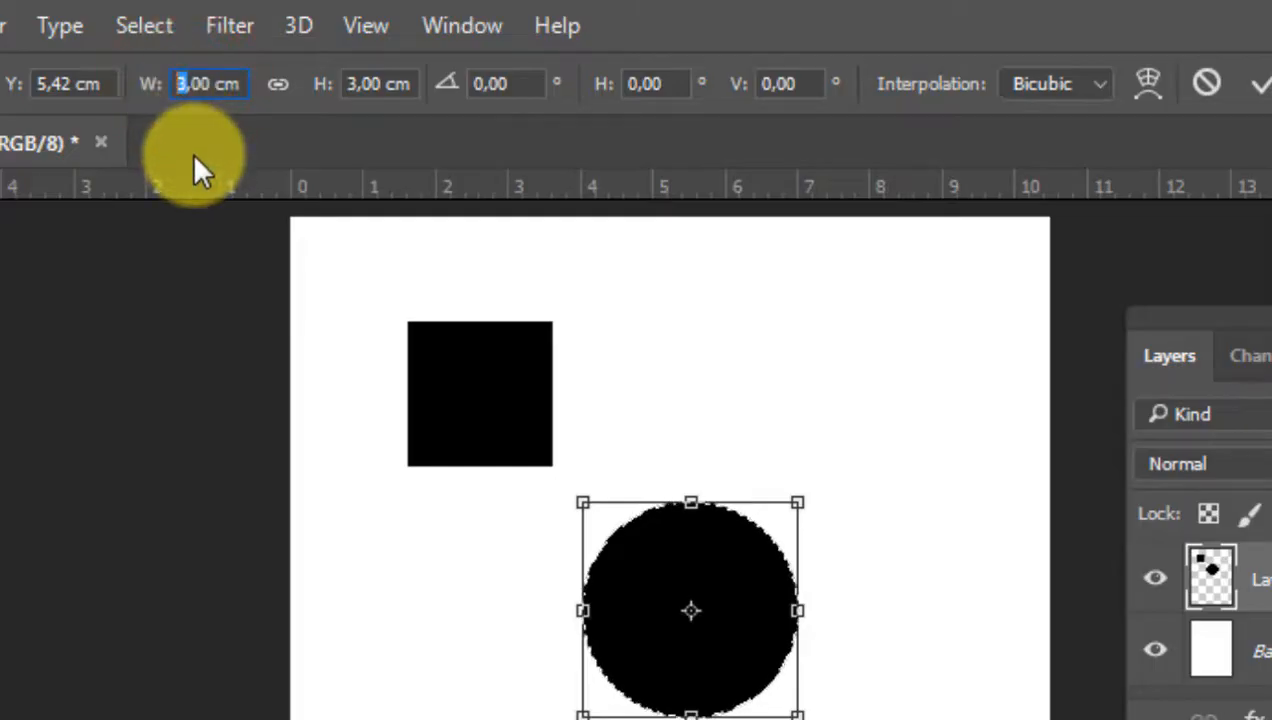
{"action": "type", "text": "5"}
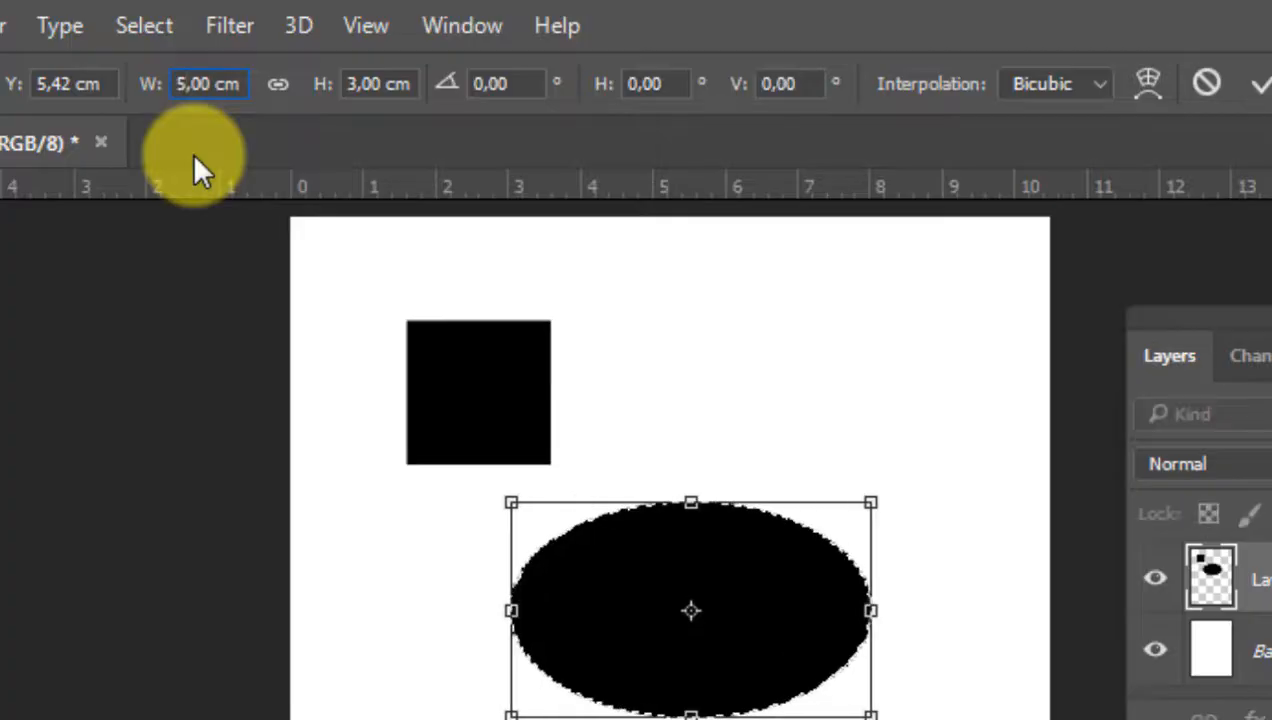
{"action": "key", "text": "Return"}
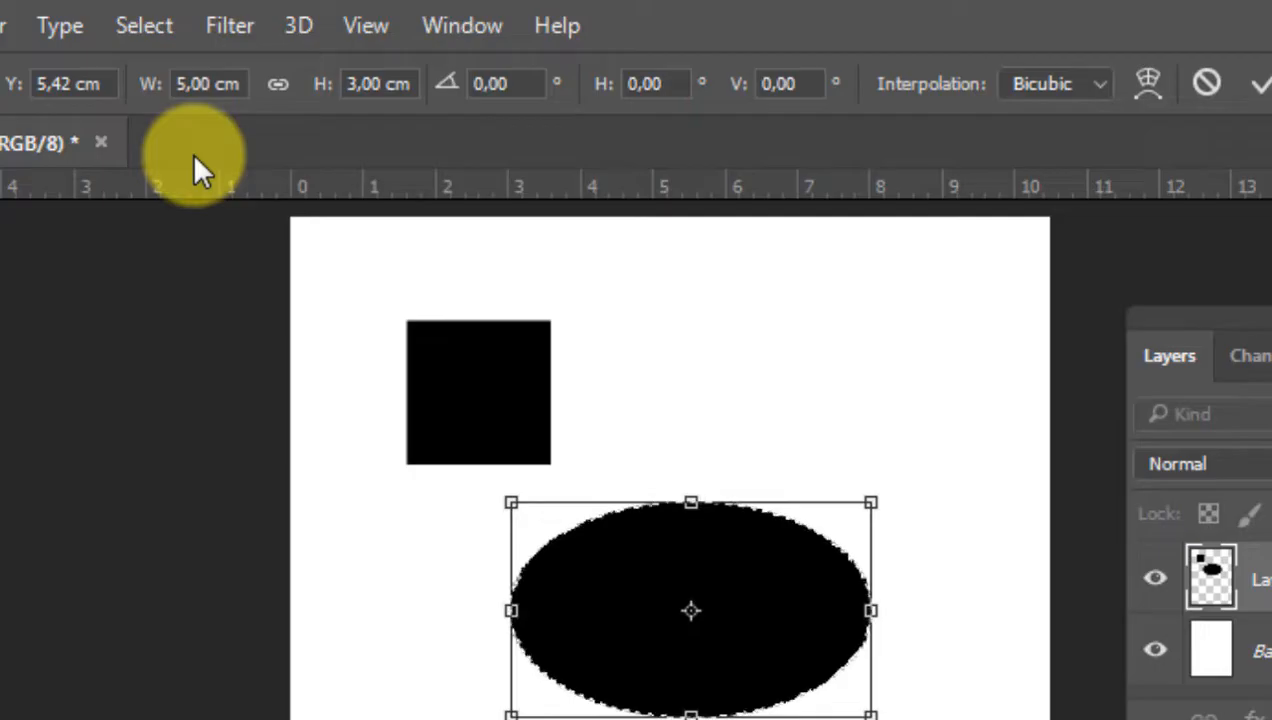
{"action": "key", "text": "Return"}
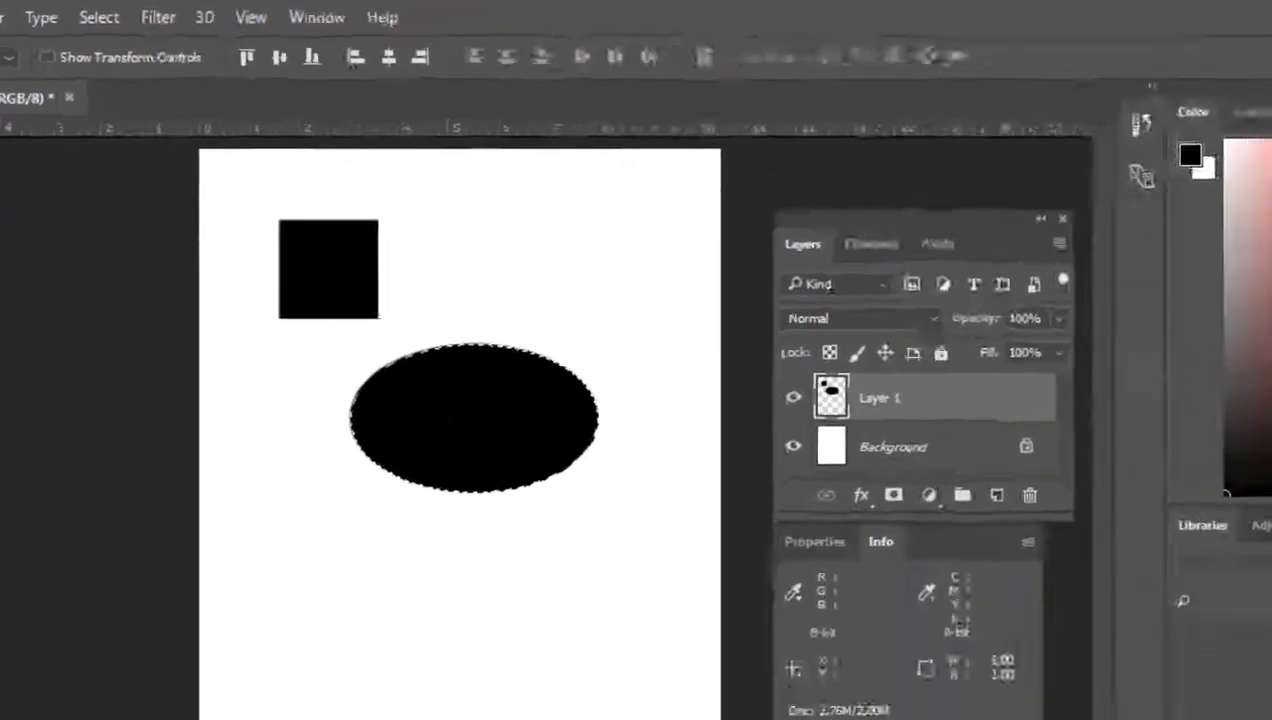
Move the black ellipse up beside the square, aligning their upper edges, and clear the selection.
{"action": "left_click_drag", "start_coordinate": [439, 407], "coordinate": [471, 332]}
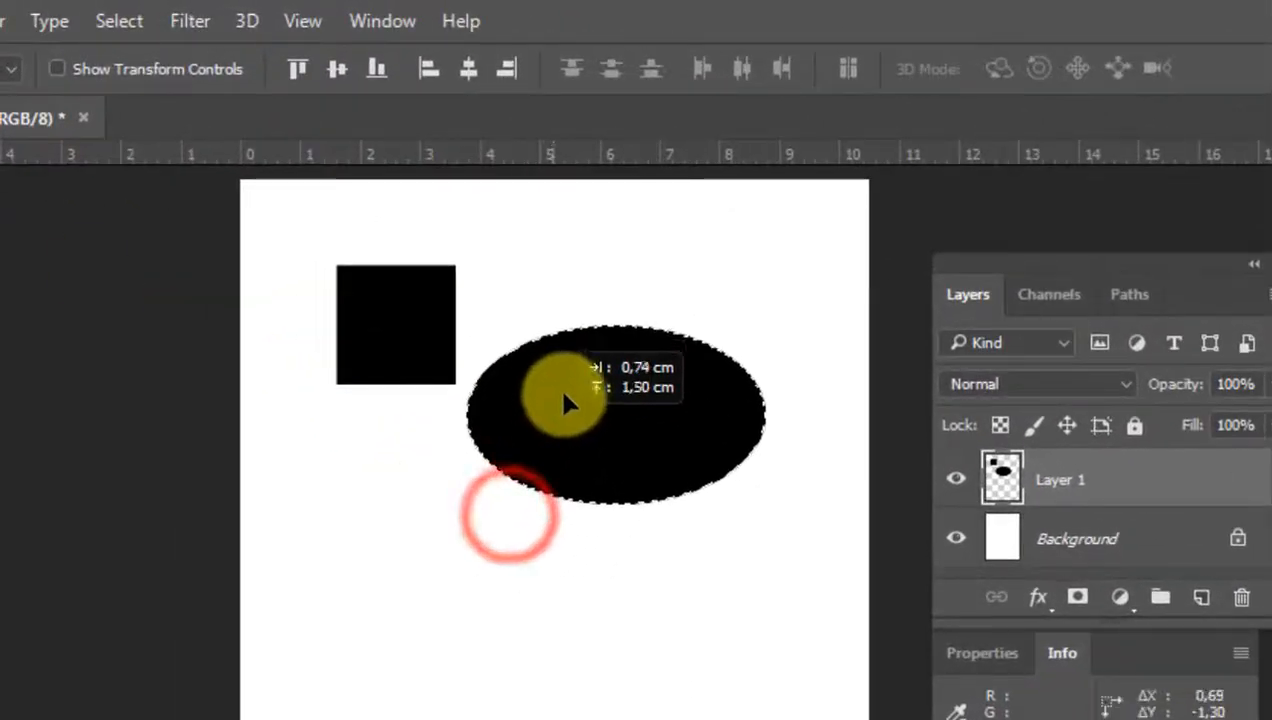
{"action": "left_click_drag", "start_coordinate": [564, 395], "coordinate": [576, 364]}
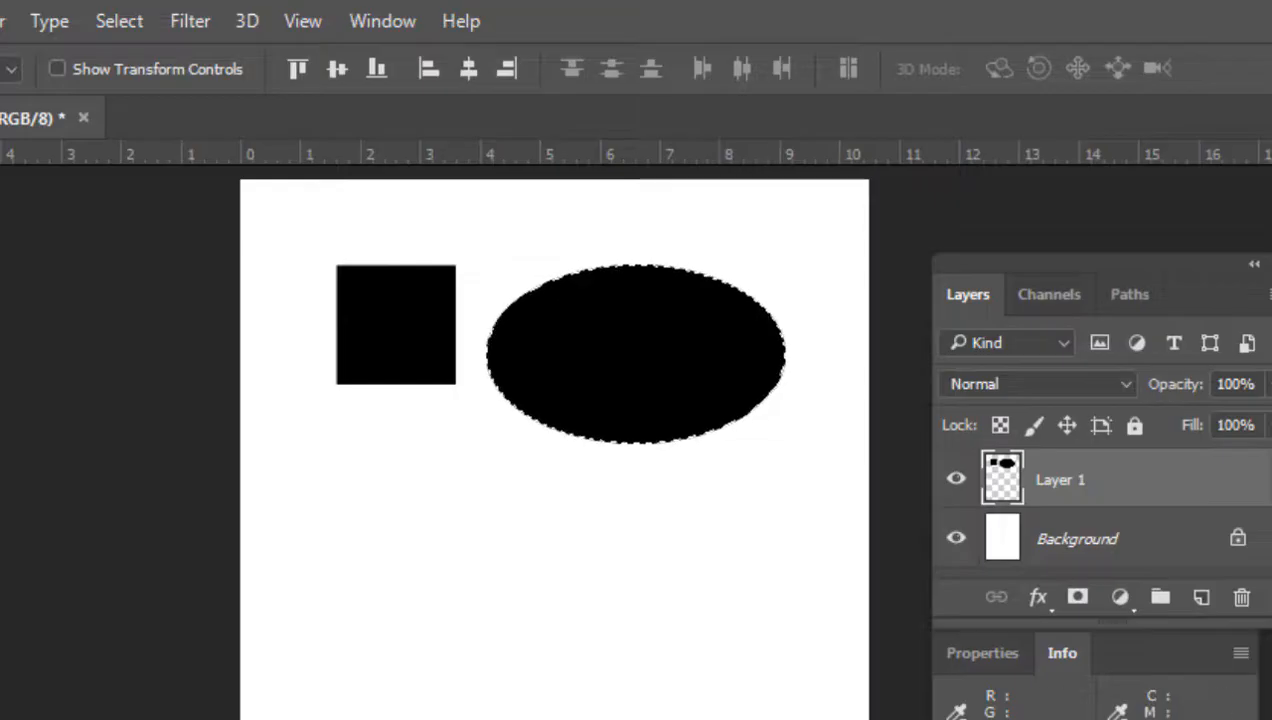
{"action": "key", "text": "ctrl+d"}
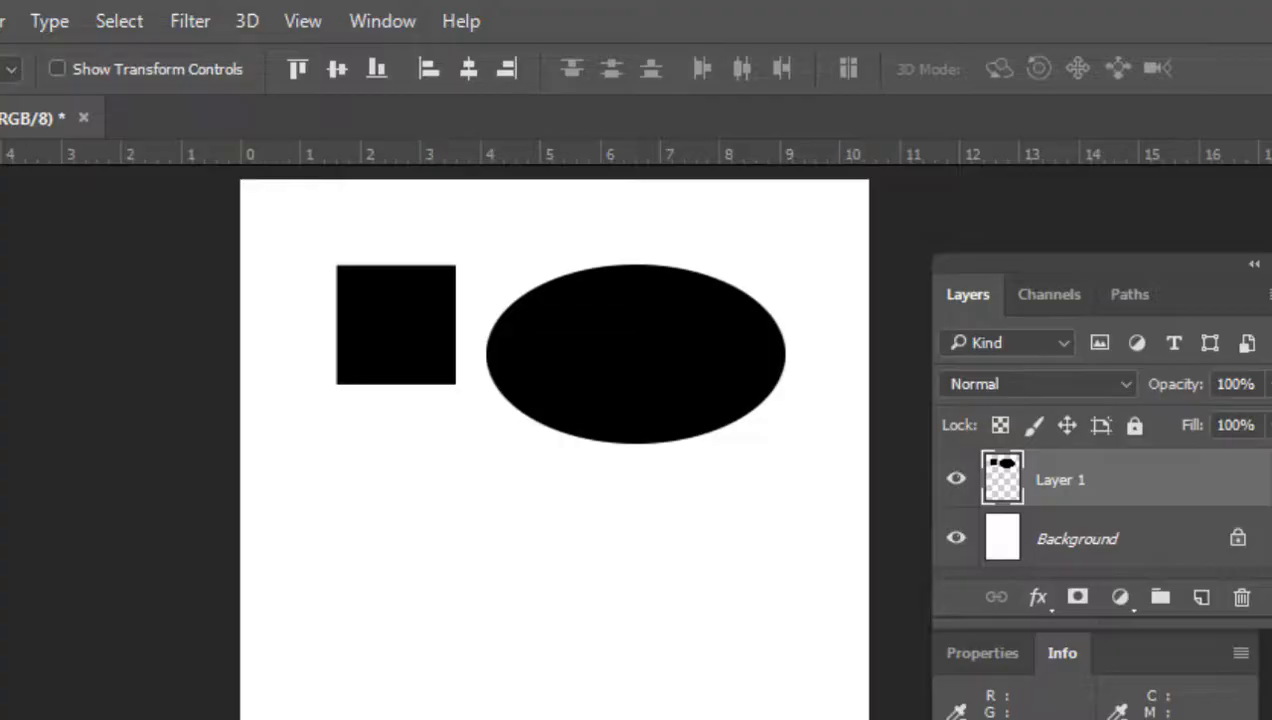
Switch to YouTube in the browser and search for "heddy chanel".
{"action": "left_click", "coordinate": [417, 102]}
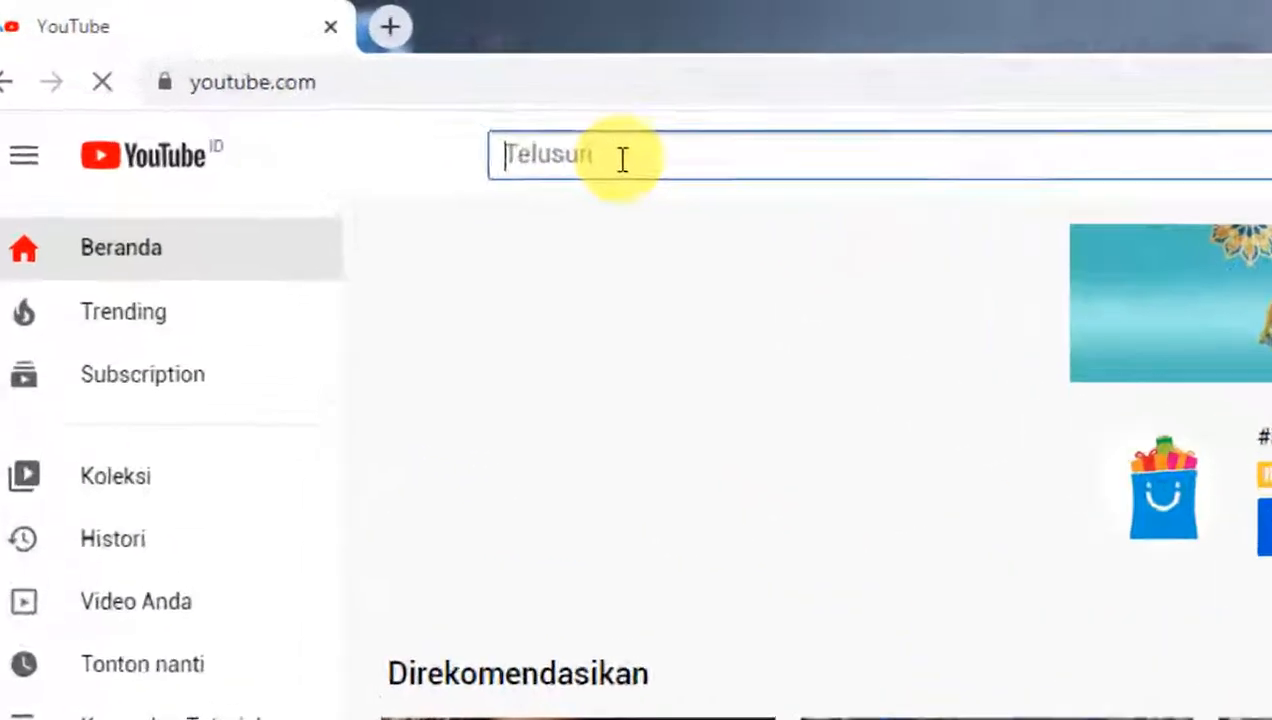
{"action": "type", "text": "he"}
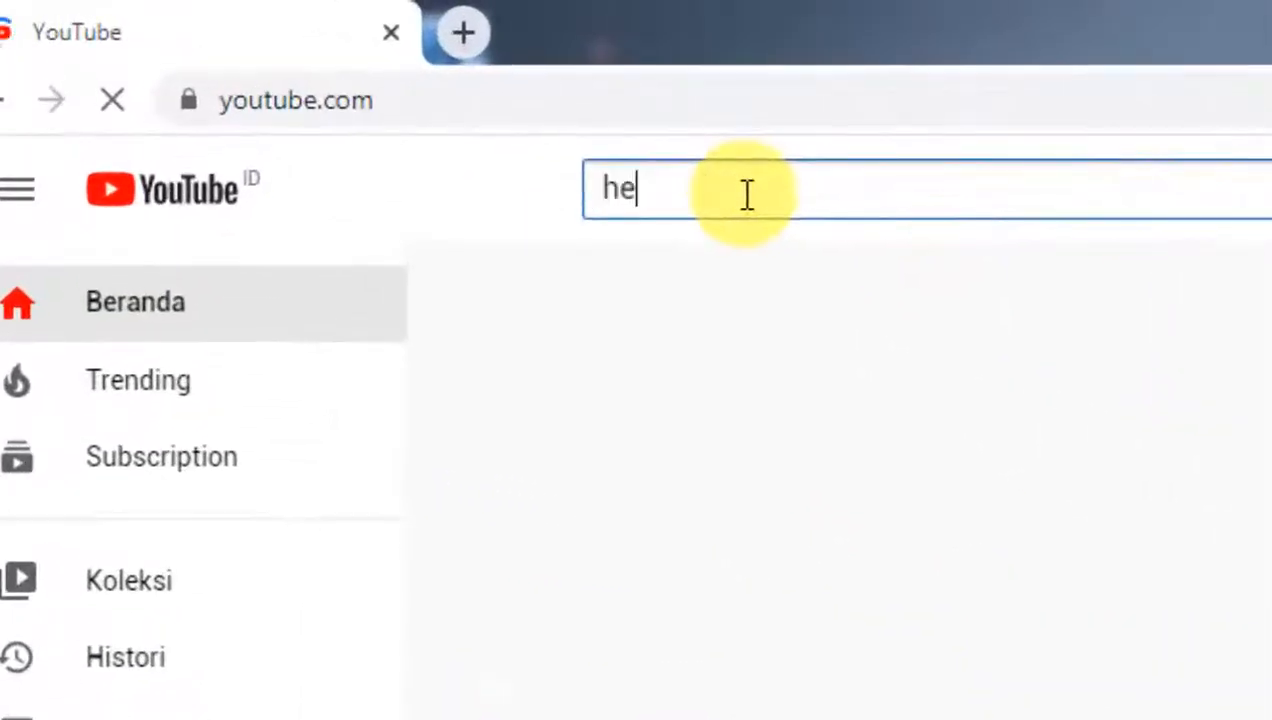
{"action": "type", "text": "dd"}
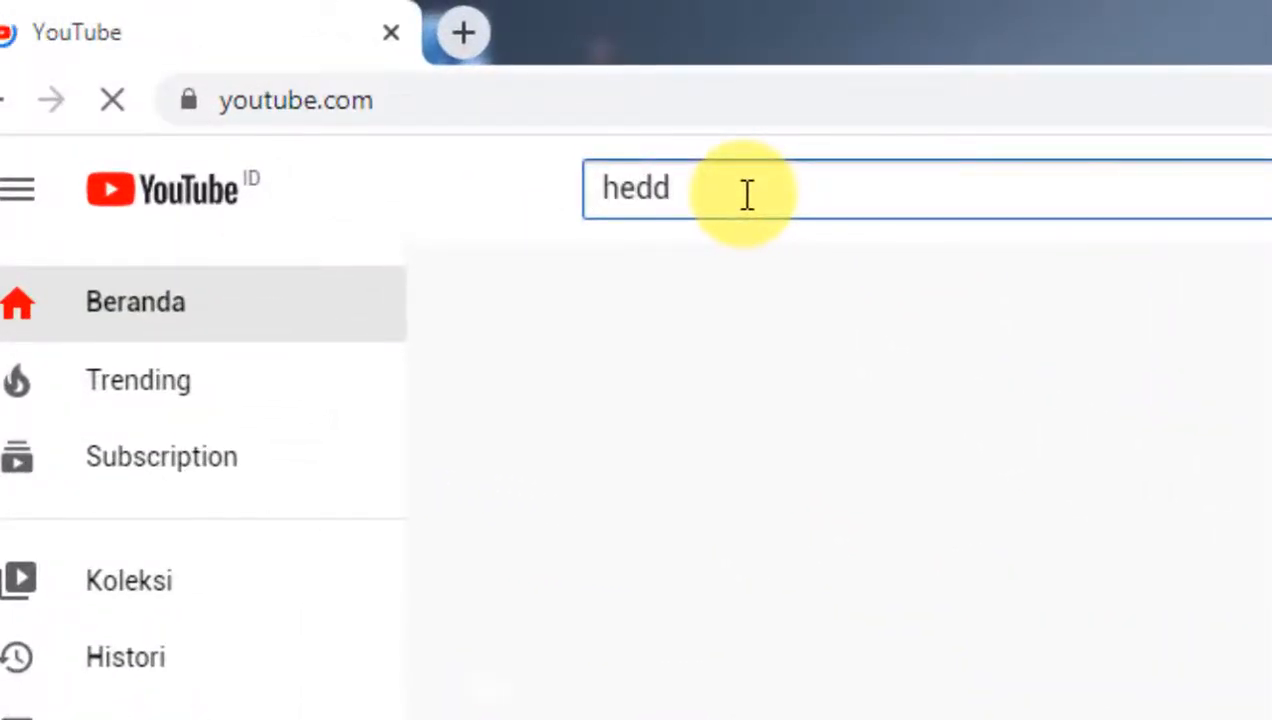
{"action": "type", "text": "y"}
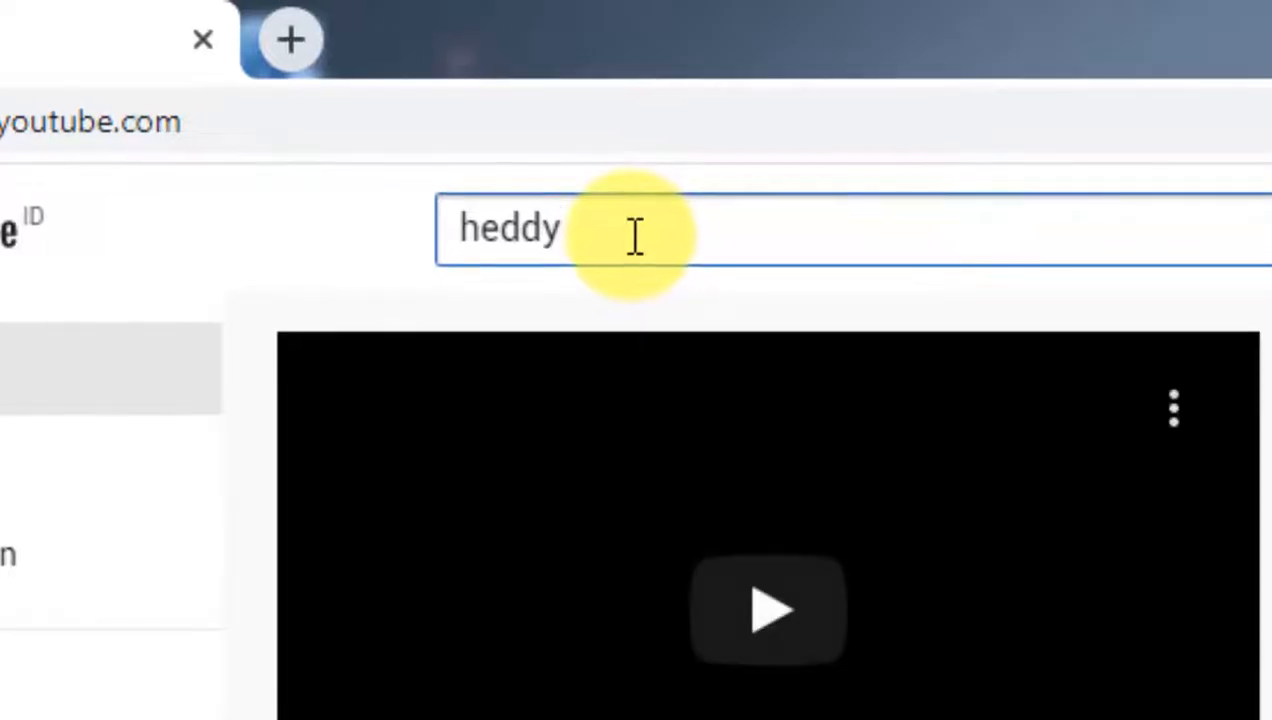
{"action": "type", "text": " c"}
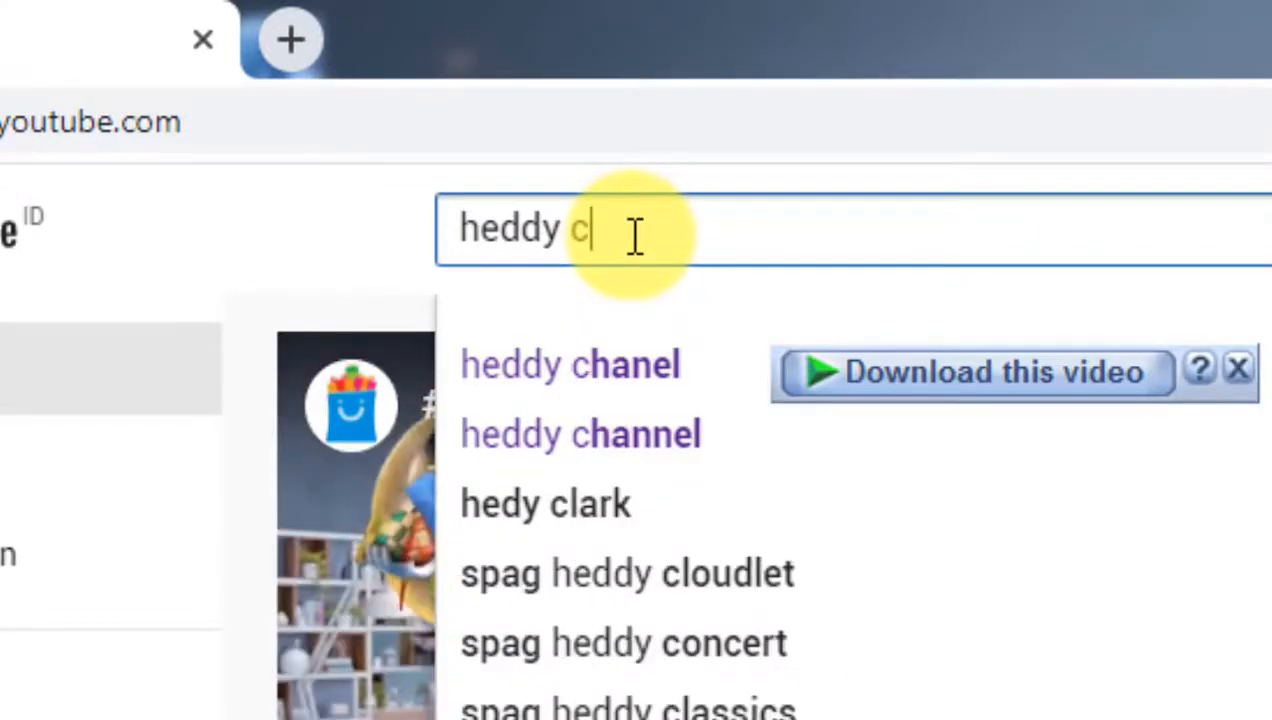
{"action": "type", "text": "hanel"}
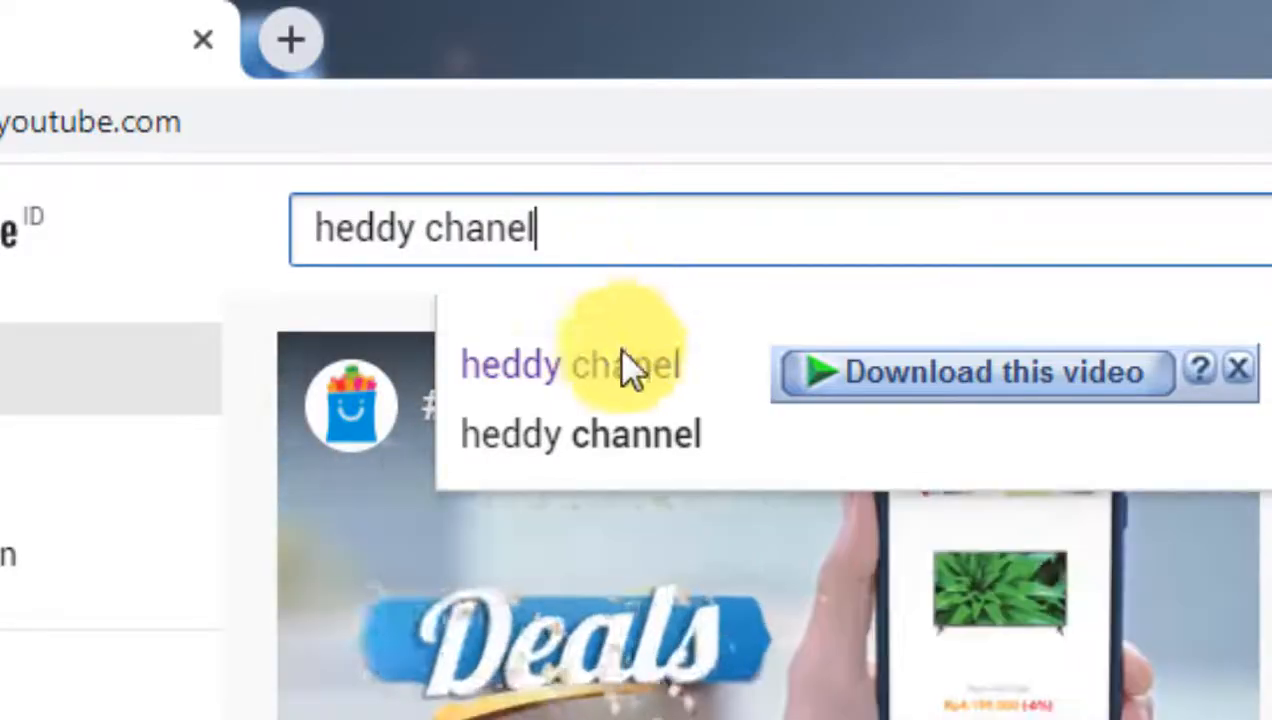
{"action": "left_click", "coordinate": [617, 362]}
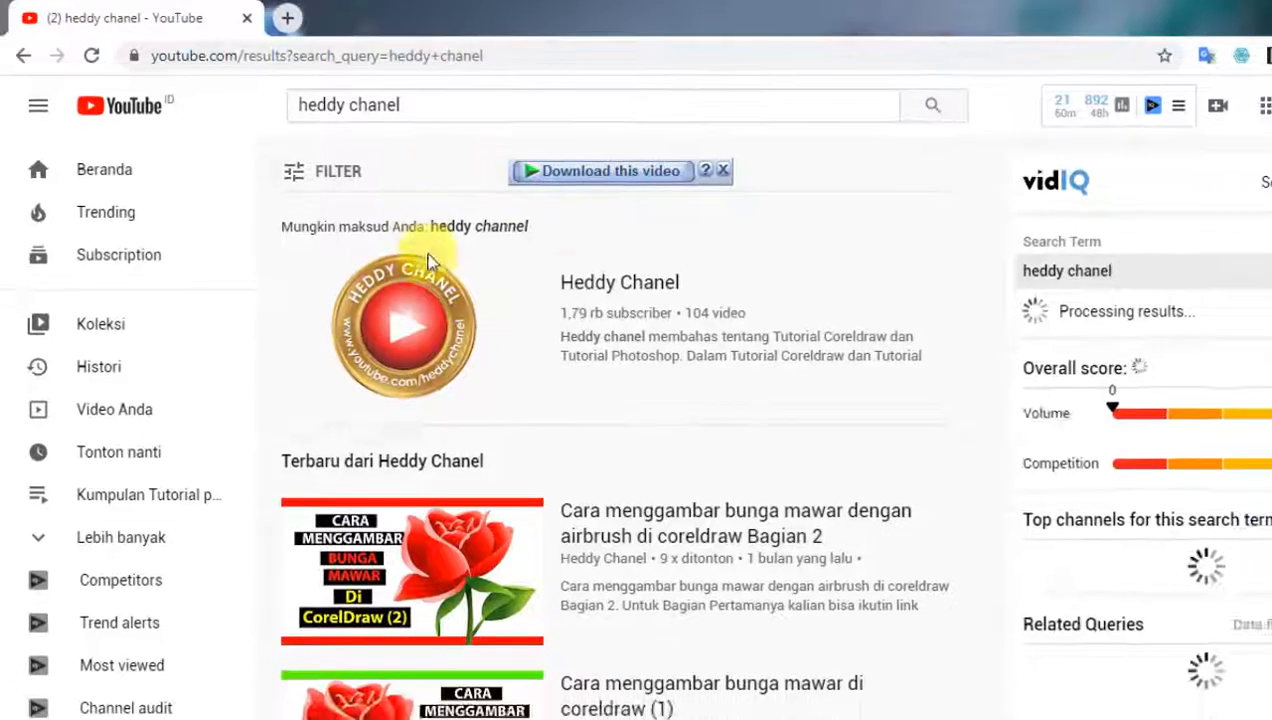
Open the Heddy Chanel channel from the search results and browse its list of uploaded videos.
{"action": "left_click", "coordinate": [597, 285]}
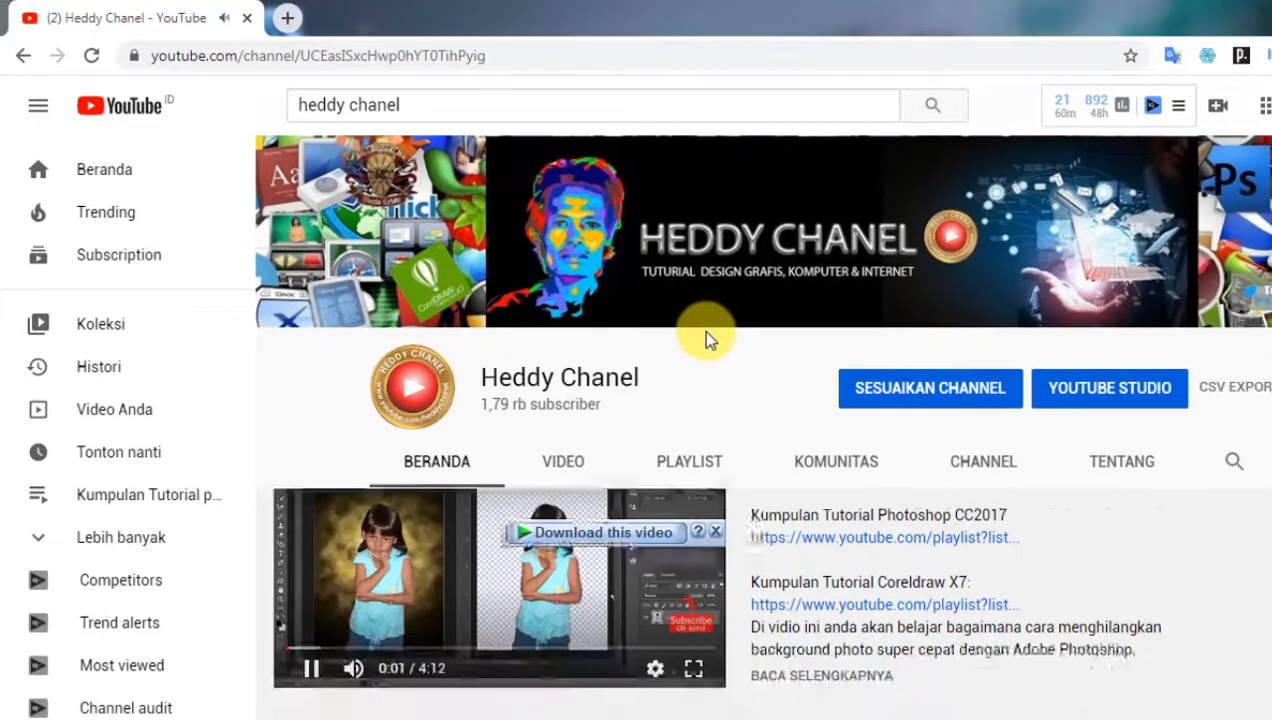
{"action": "scroll", "coordinate": [705, 339], "scroll_direction": "down", "scroll_amount": 2}
{"action": "scroll", "coordinate": [705, 340], "scroll_direction": "up", "scroll_amount": 1}
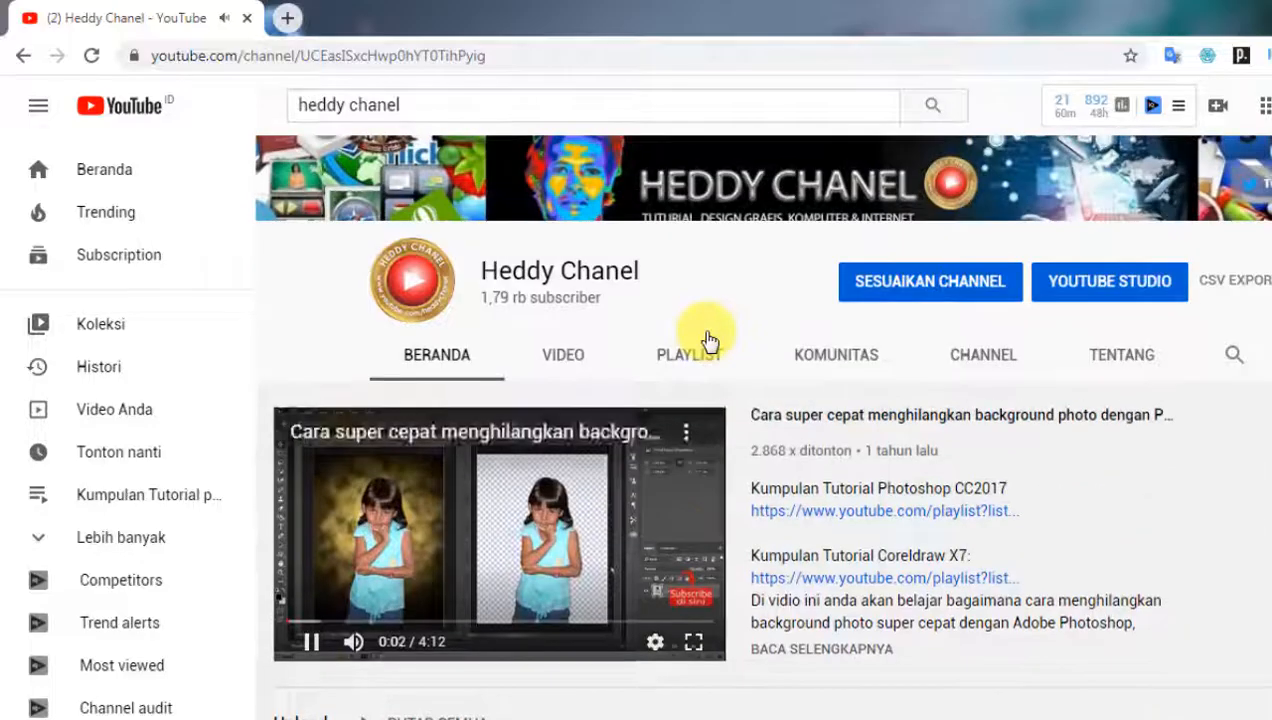
{"action": "left_click", "coordinate": [562, 362]}
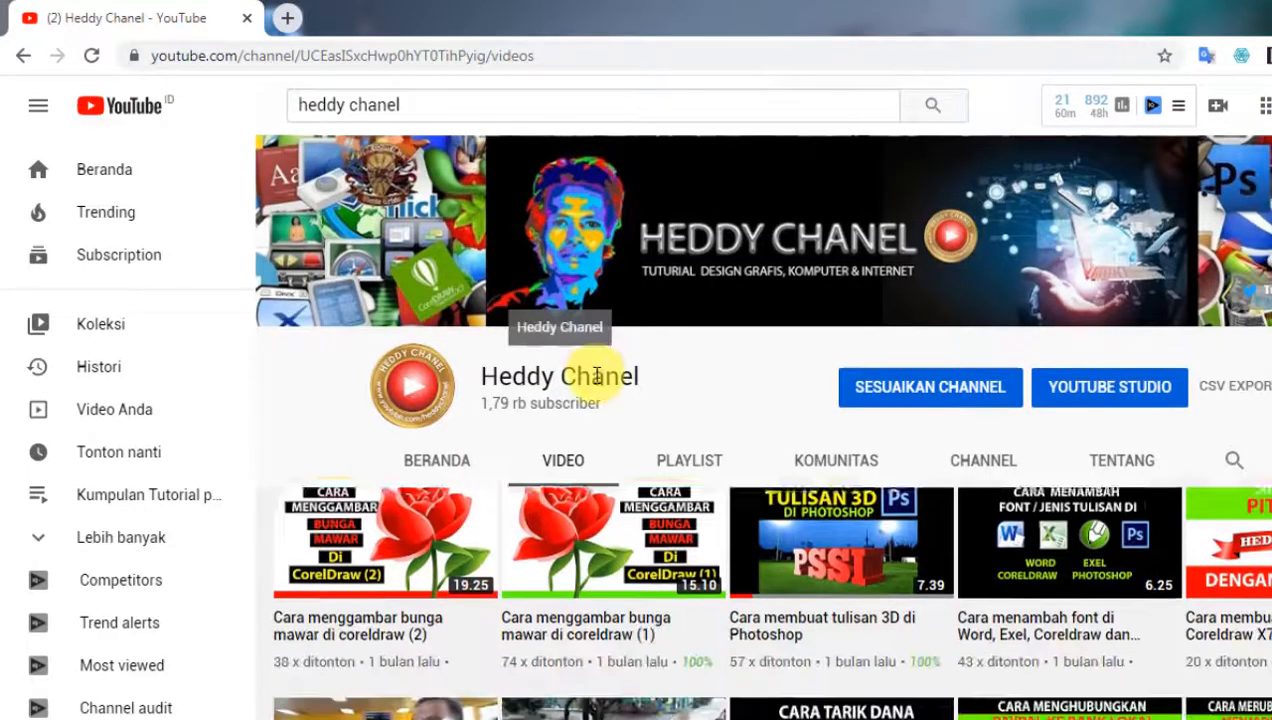
{"action": "scroll", "coordinate": [597, 375], "scroll_direction": "down", "scroll_amount": 2}
{"action": "scroll", "coordinate": [597, 375], "scroll_direction": "down", "scroll_amount": 1}
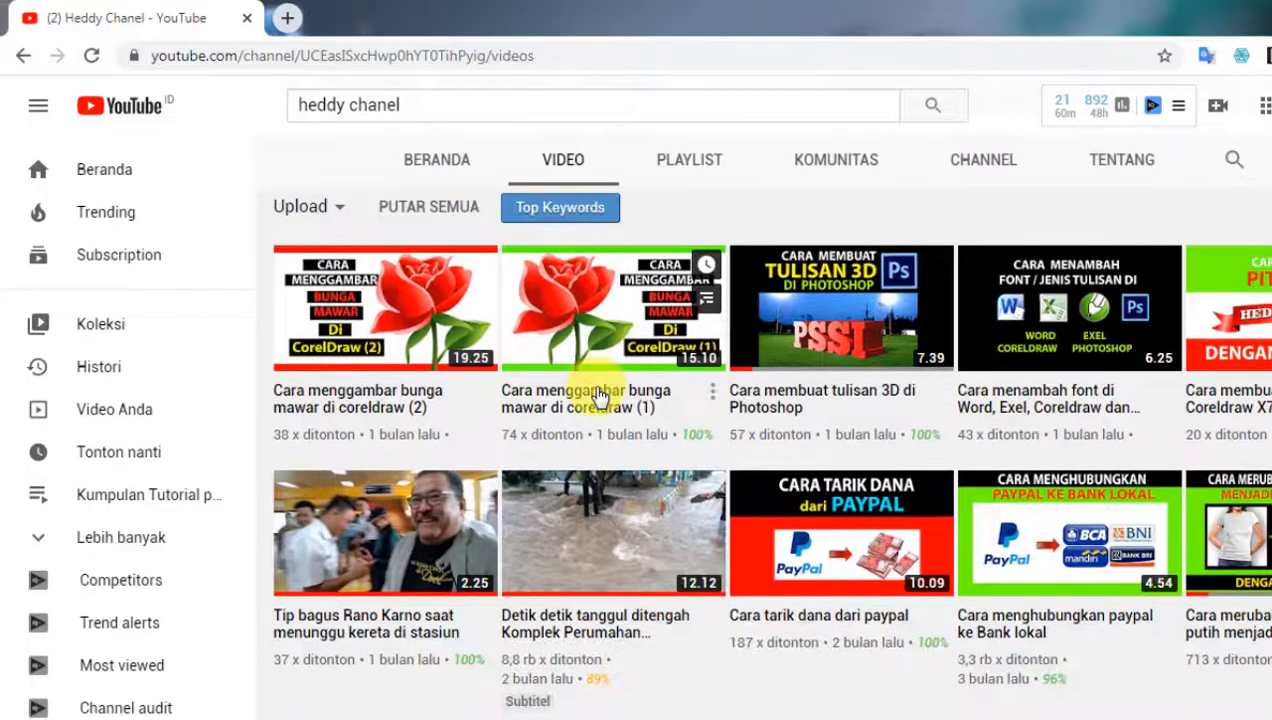
Look through the channel's older uploads, from the CorelDRAW rose tutorials down to the school wall-painting and swimming-pool videos.
{"action": "scroll", "coordinate": [597, 395], "scroll_direction": "down", "scroll_amount": 2}
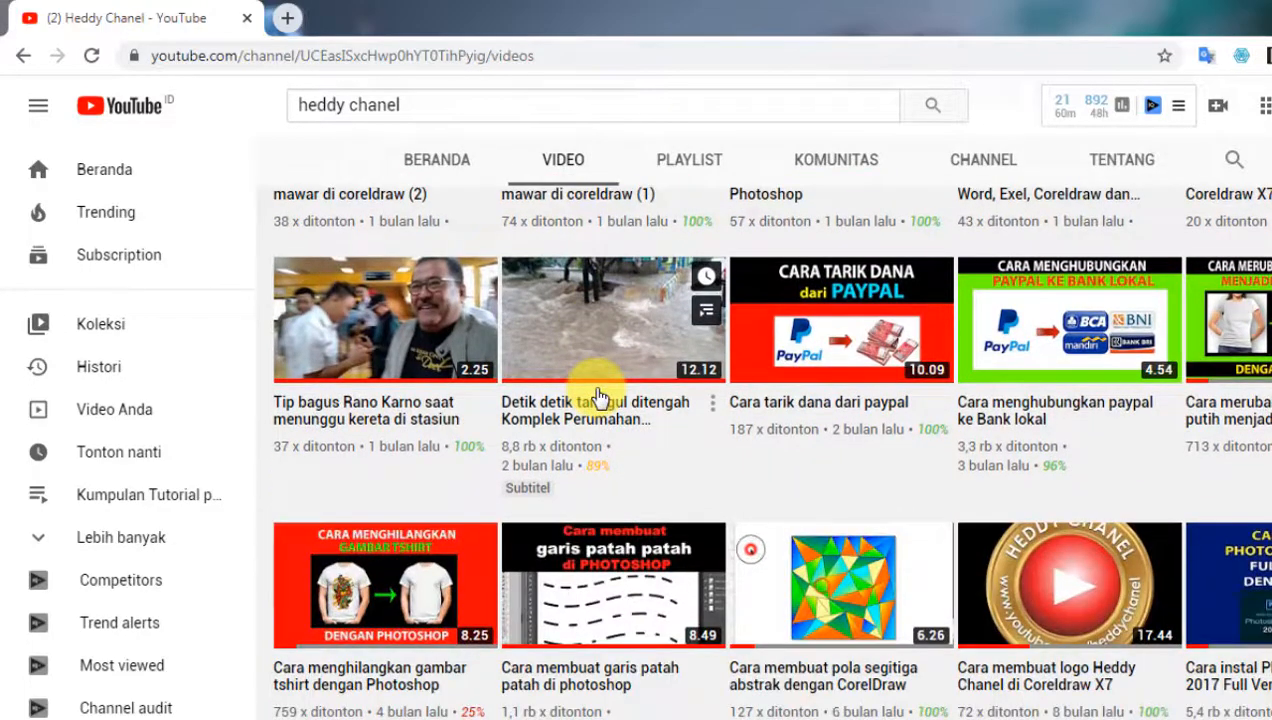
{"action": "scroll", "coordinate": [598, 397], "scroll_direction": "down", "scroll_amount": 2}
{"action": "scroll", "coordinate": [597, 398], "scroll_direction": "down", "scroll_amount": 2}
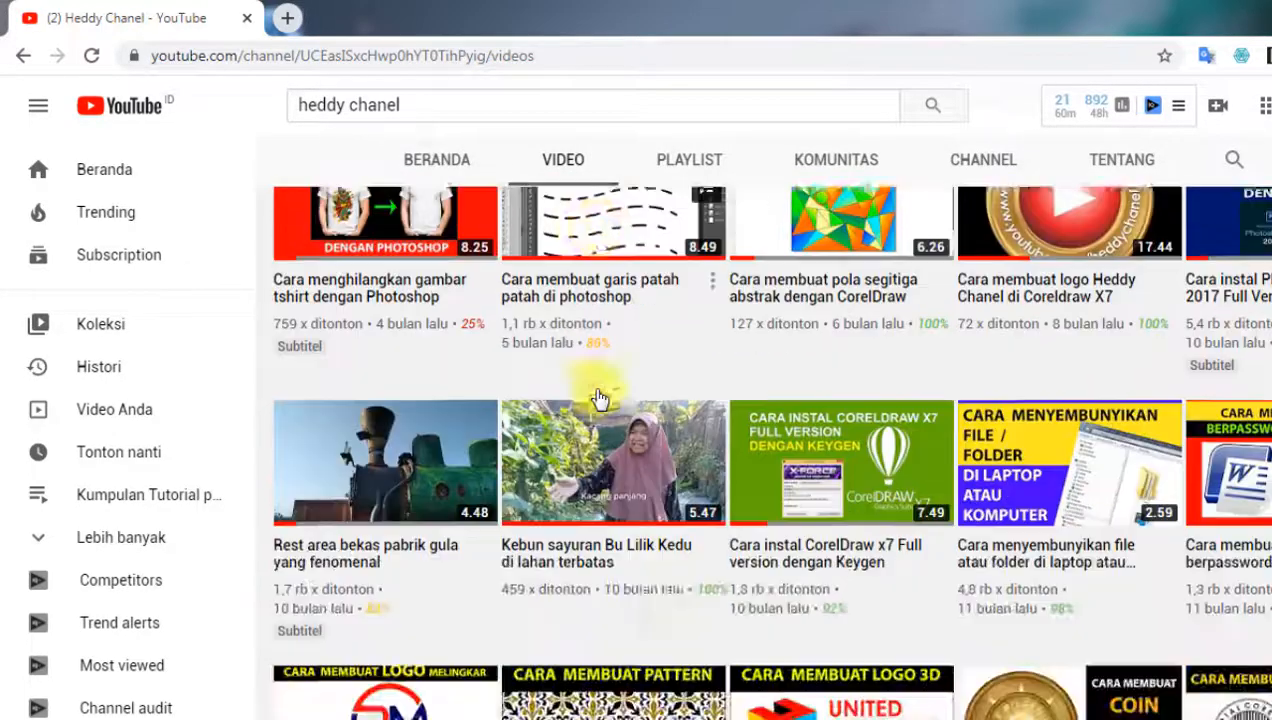
{"action": "scroll", "coordinate": [598, 398], "scroll_direction": "down", "scroll_amount": 2}
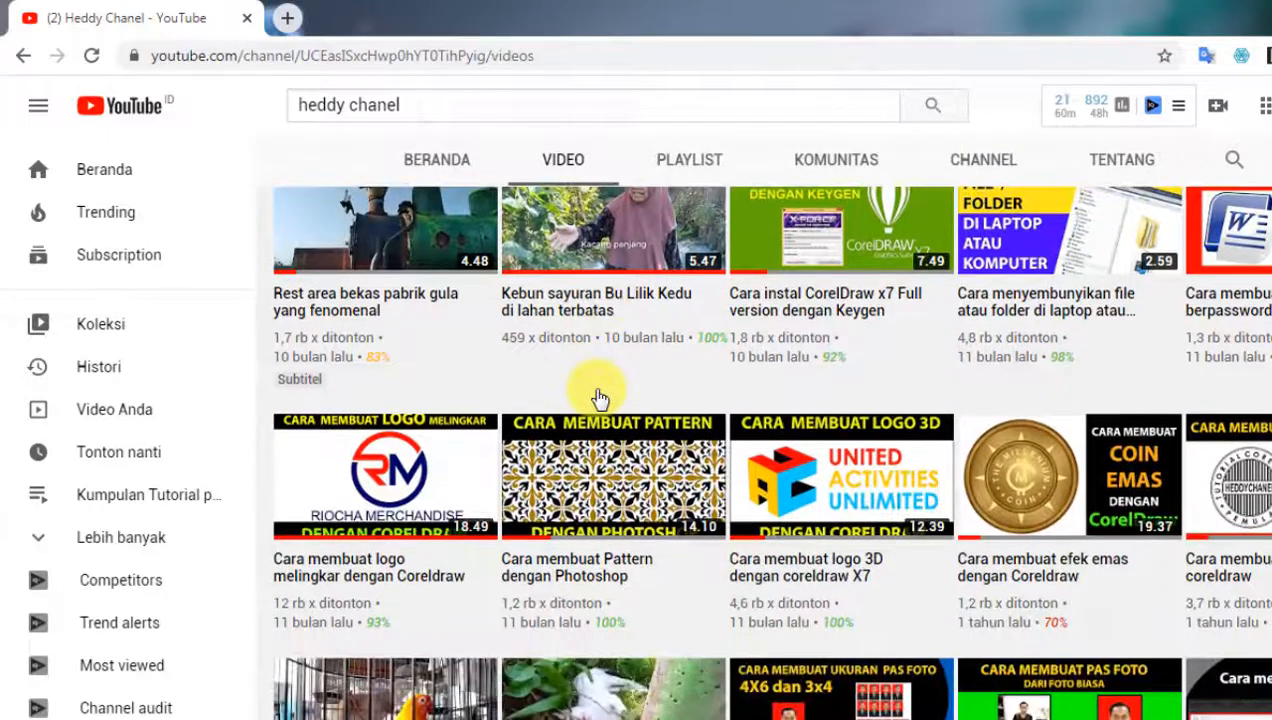
{"action": "scroll", "coordinate": [596, 394], "scroll_direction": "down", "scroll_amount": 2}
{"action": "scroll", "coordinate": [596, 394], "scroll_direction": "down", "scroll_amount": 2}
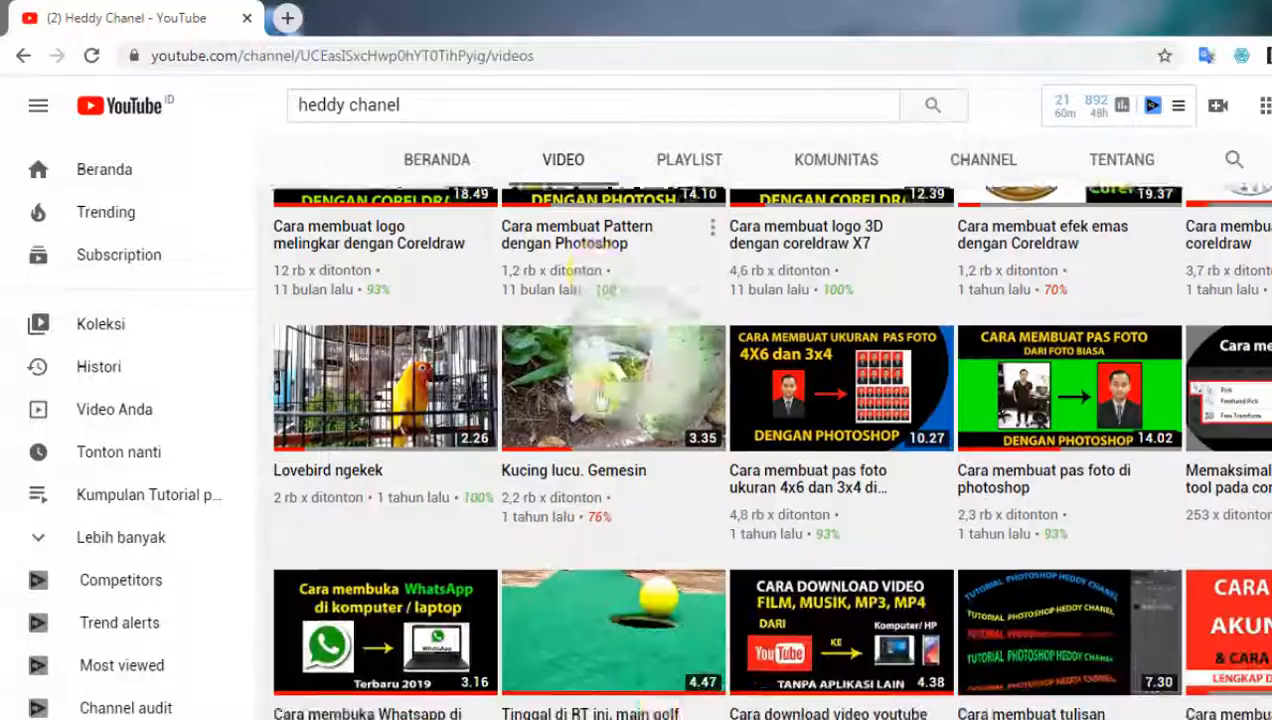
{"action": "scroll", "coordinate": [596, 394], "scroll_direction": "down", "scroll_amount": 3}
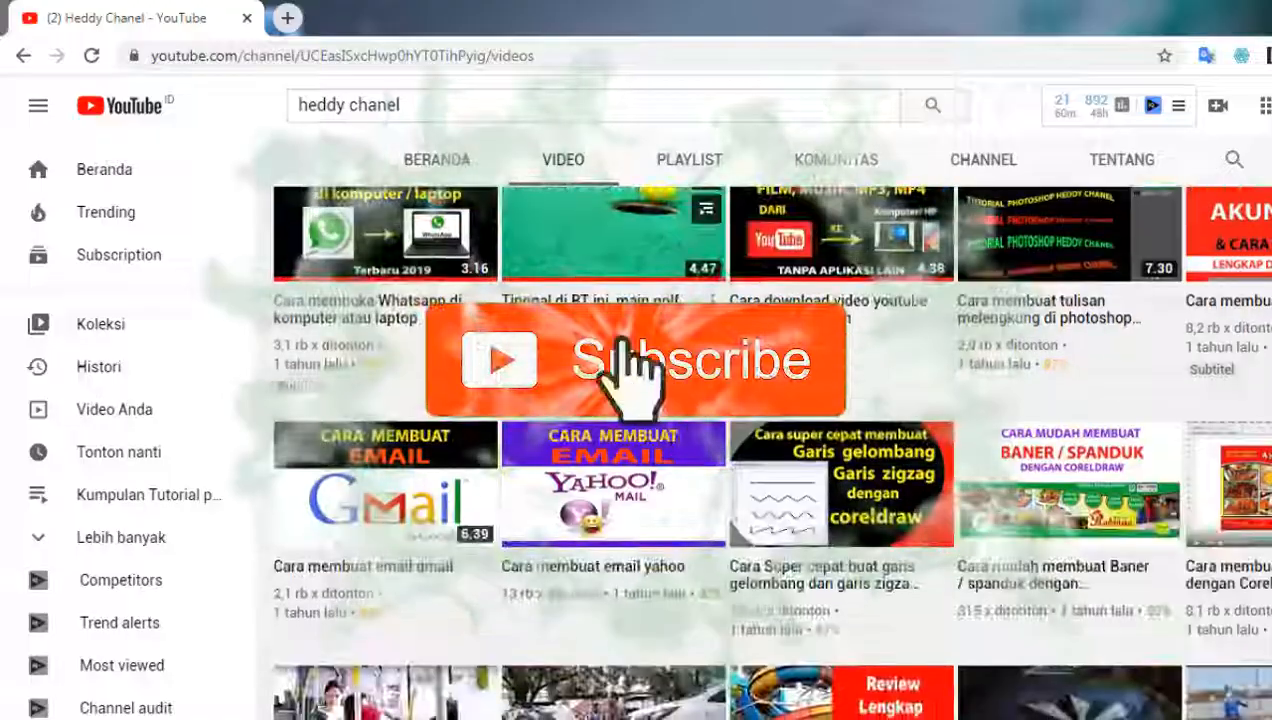
{"action": "scroll", "coordinate": [598, 398], "scroll_direction": "down", "scroll_amount": 2}
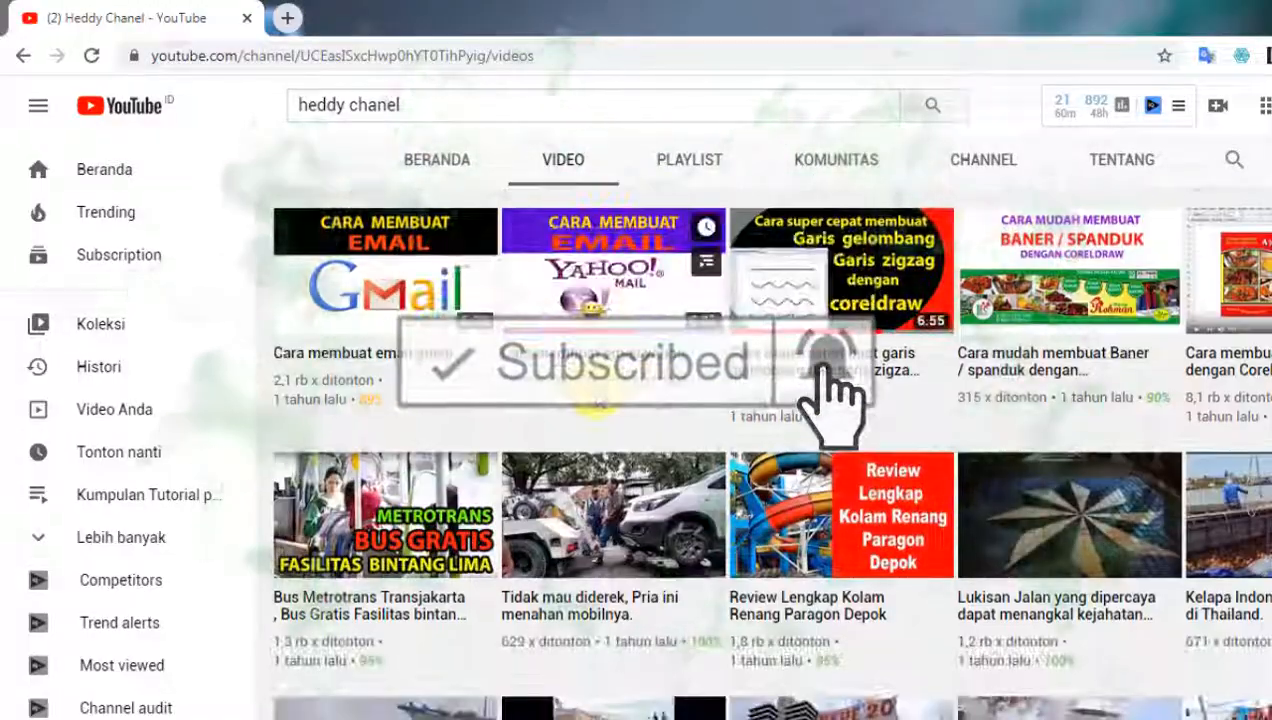
{"action": "scroll", "coordinate": [598, 396], "scroll_direction": "down", "scroll_amount": 2}
{"action": "scroll", "coordinate": [598, 396], "scroll_direction": "down", "scroll_amount": 3}
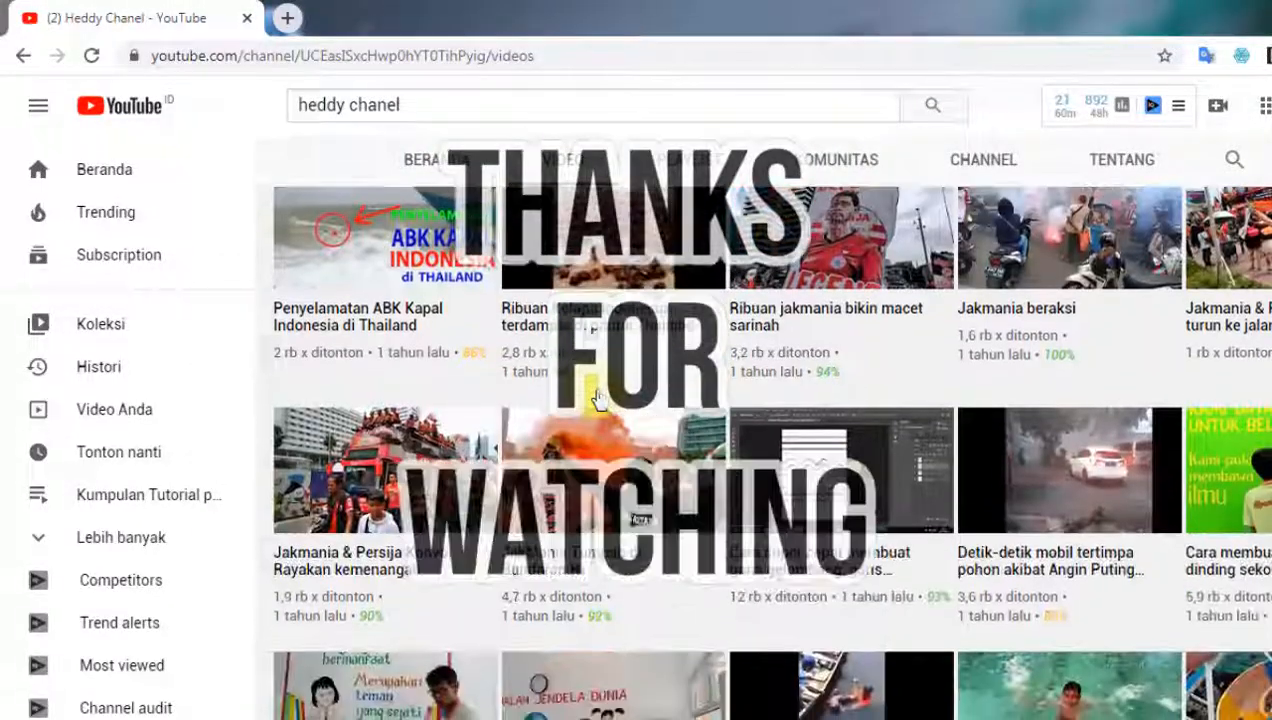
{"action": "scroll", "coordinate": [596, 396], "scroll_direction": "down", "scroll_amount": 3}
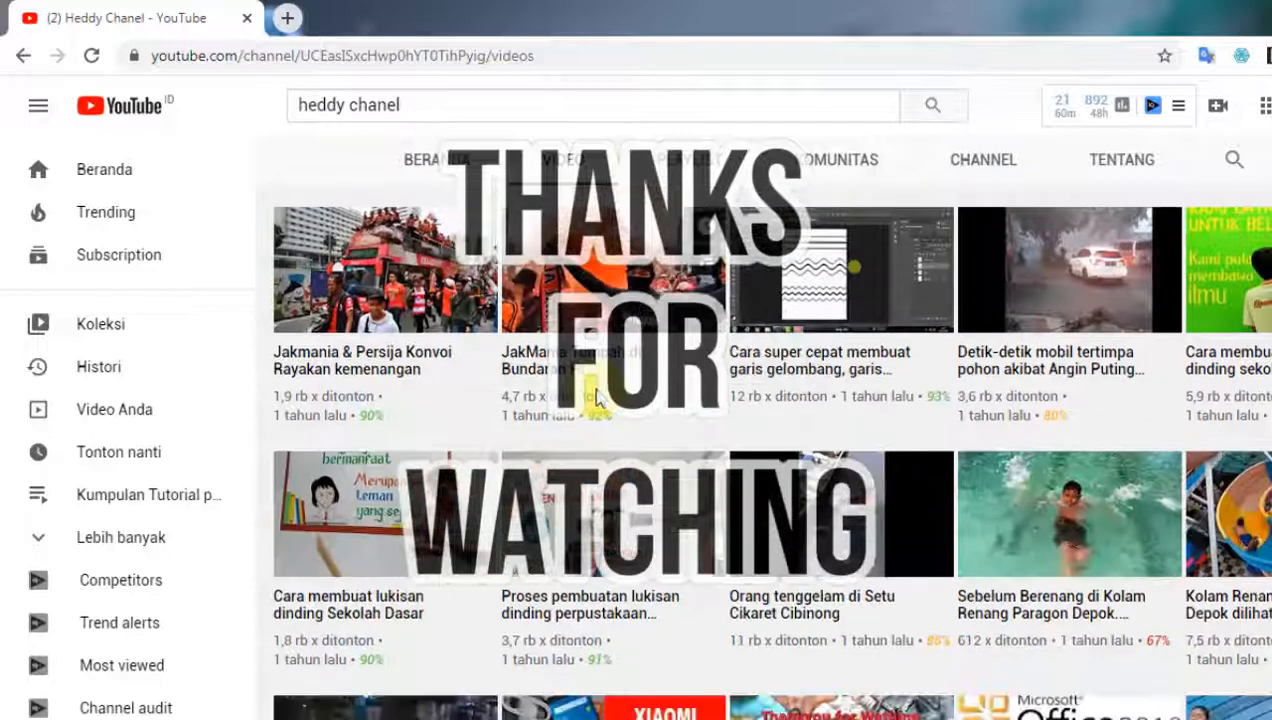